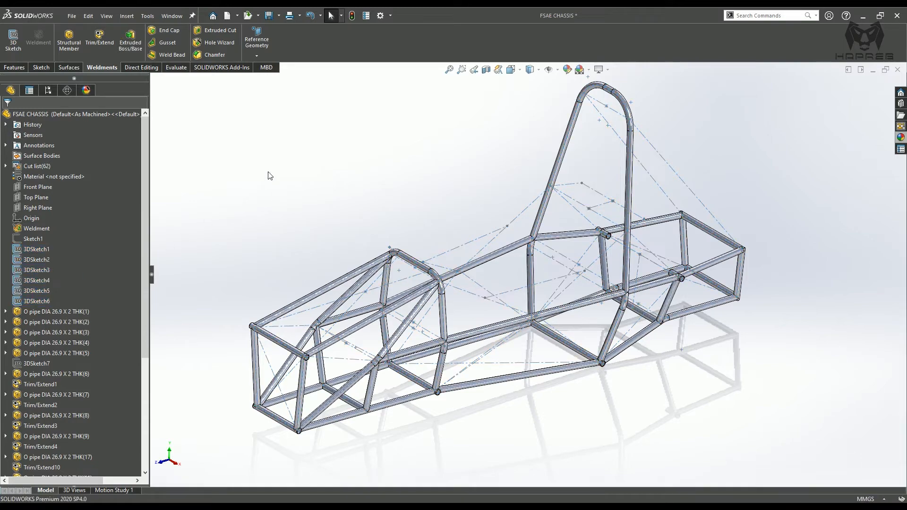
# - Start a new 3D sketch and select the four construction lines along both sides of the nose section for Convert Entities
pyautogui.scroll(-1, 406, 377)
pyautogui.moveTo(405, 378)
pyautogui.mouseDown(button='middle')
pyautogui.moveTo(400, 361)
pyautogui.moveTo(389, 375)
pyautogui.mouseUp(button='middle')
pyautogui.scroll(-1, 400, 361)
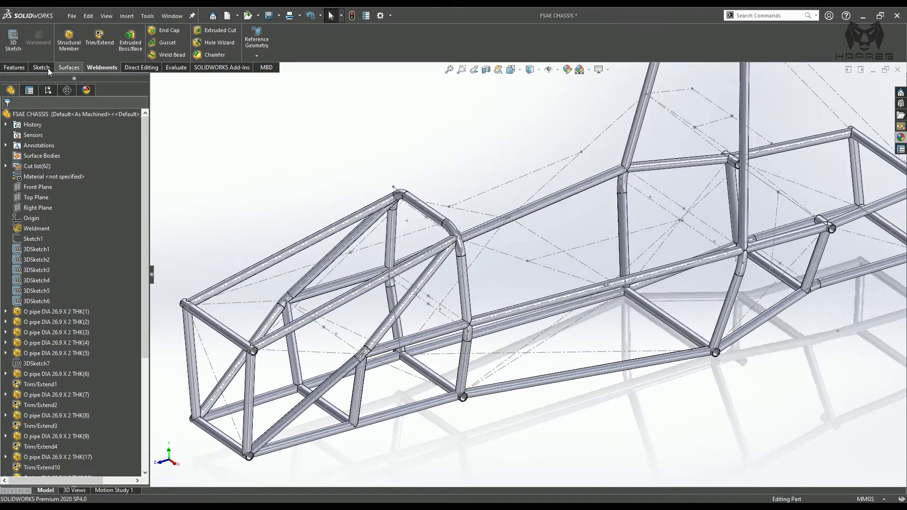
pyautogui.click(13, 44)
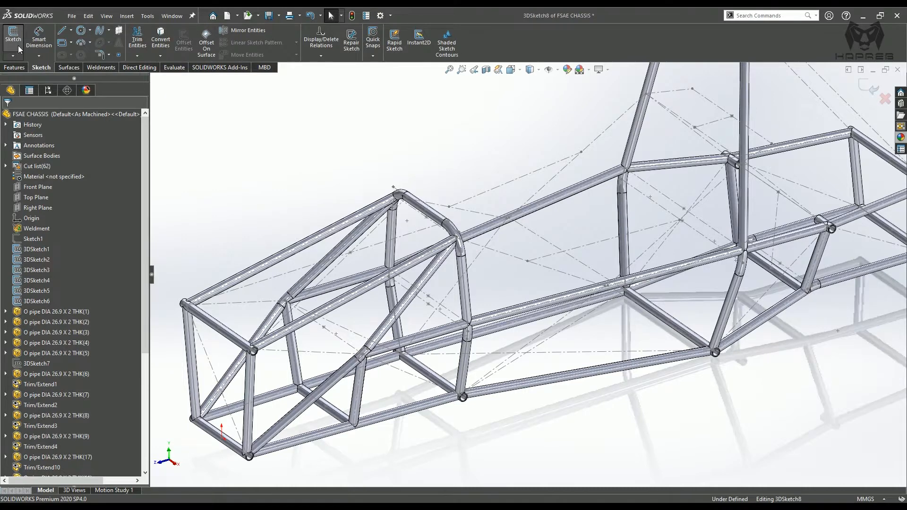
pyautogui.click(163, 34)
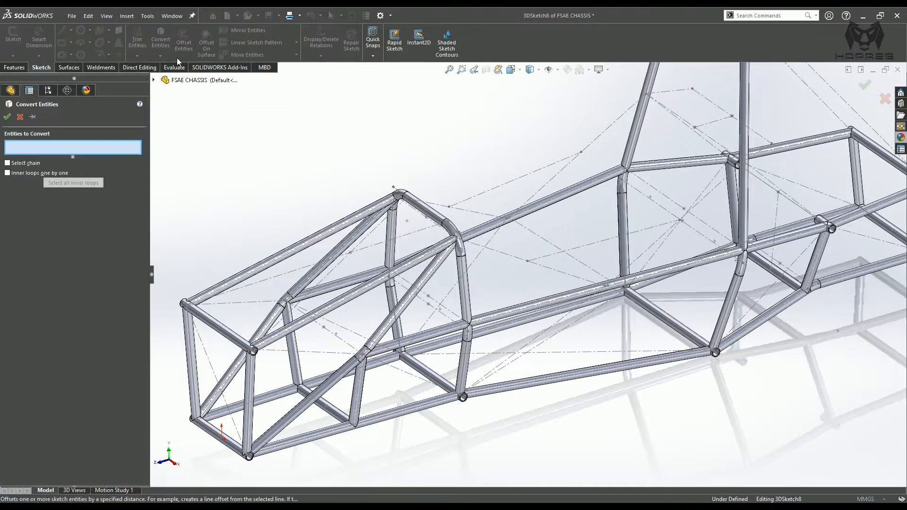
pyautogui.click(316, 353)
pyautogui.click(394, 370)
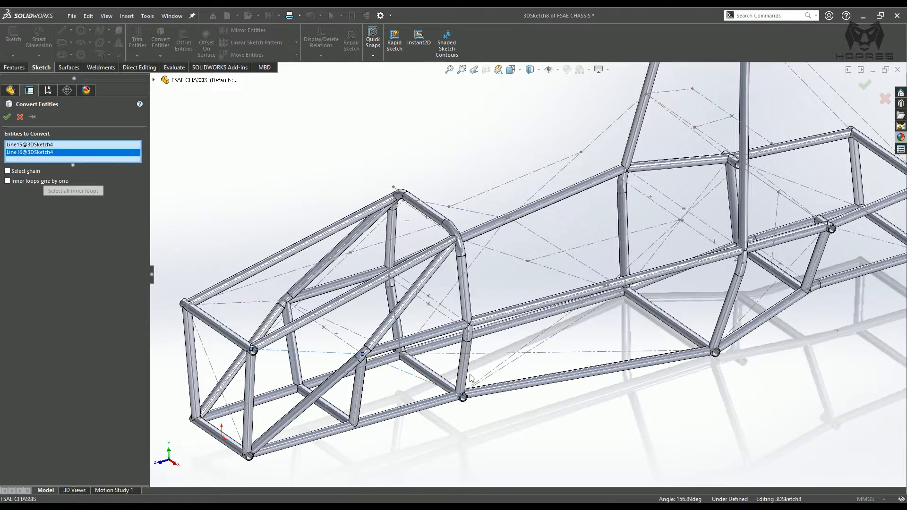
pyautogui.moveTo(396, 370); pyautogui.dragTo(458, 352, button='middle')
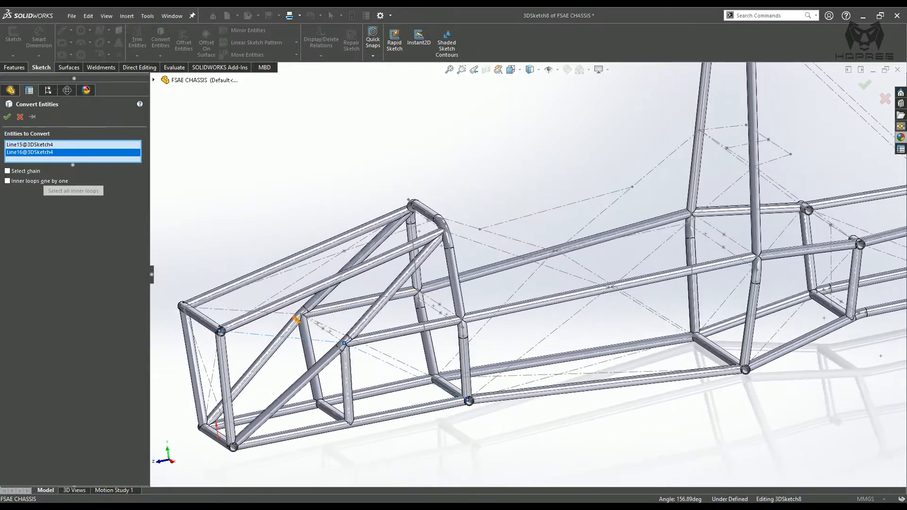
pyautogui.click(287, 315)
pyautogui.click(338, 332)
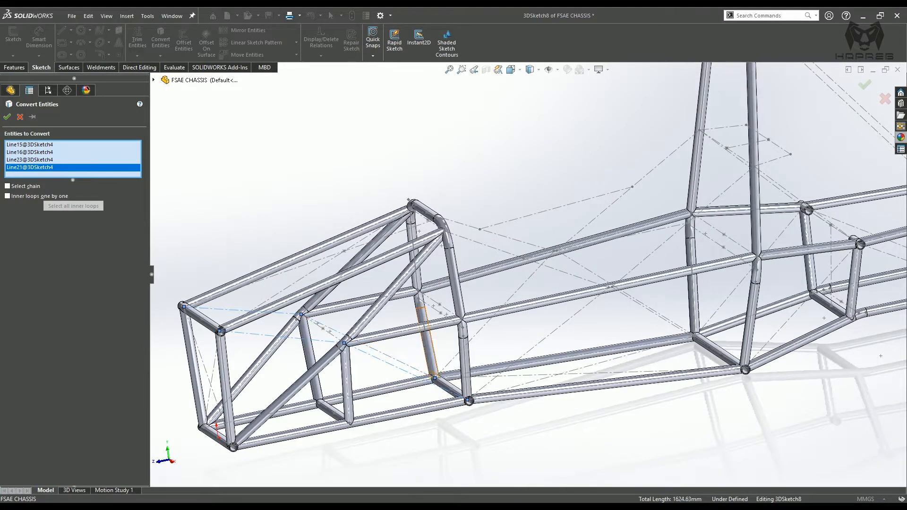
# - Add the diagonal and upper bracing lines on both sides of the cockpit section, between the front and main hoops, to the entities to convert
pyautogui.moveTo(427, 340); pyautogui.dragTo(436, 330, button='middle')
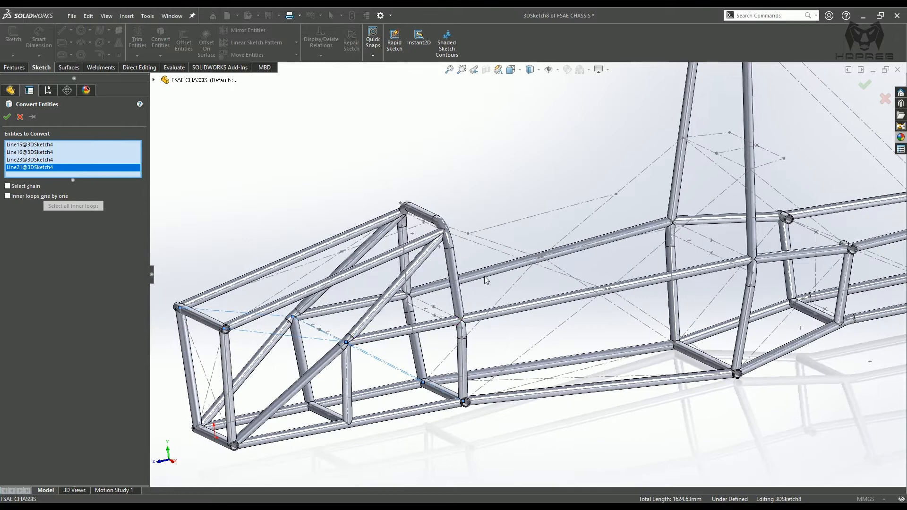
pyautogui.click(486, 250)
pyautogui.click(557, 336)
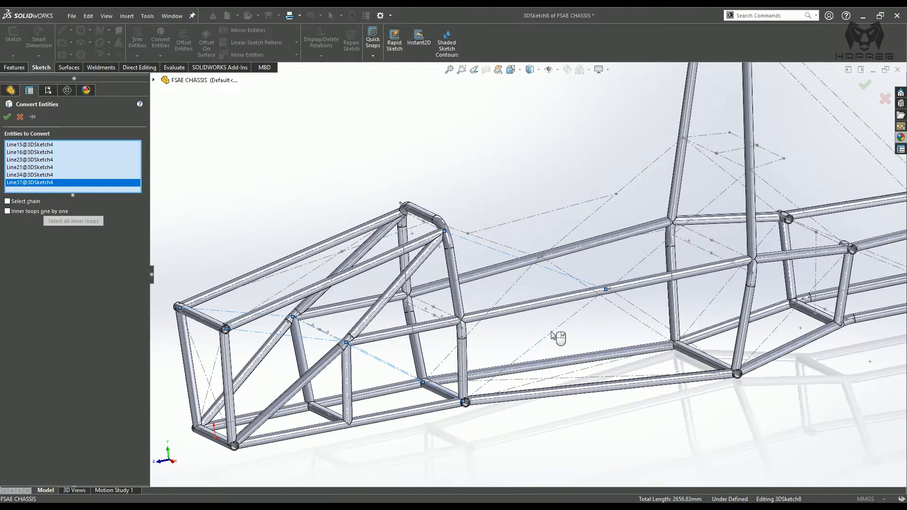
pyautogui.click(639, 270)
pyautogui.moveTo(638, 270)
pyautogui.mouseDown(button='middle')
pyautogui.moveTo(630, 276)
pyautogui.moveTo(616, 262)
pyautogui.mouseUp(button='middle')
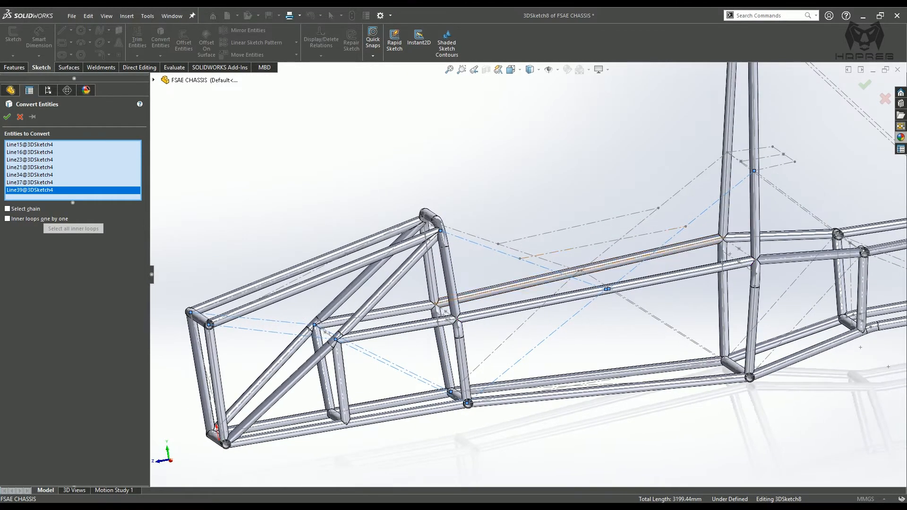
pyautogui.click(584, 250)
pyautogui.click(570, 233)
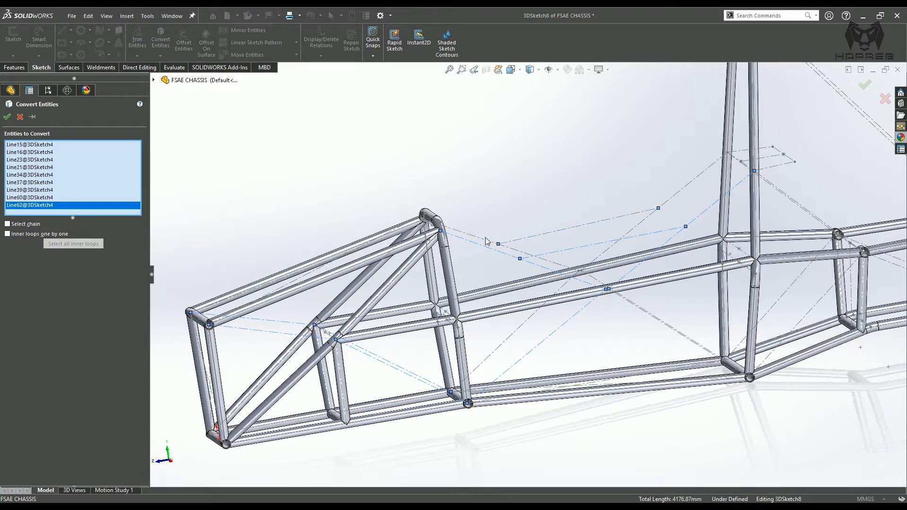
pyautogui.click(478, 242)
pyautogui.click(629, 238)
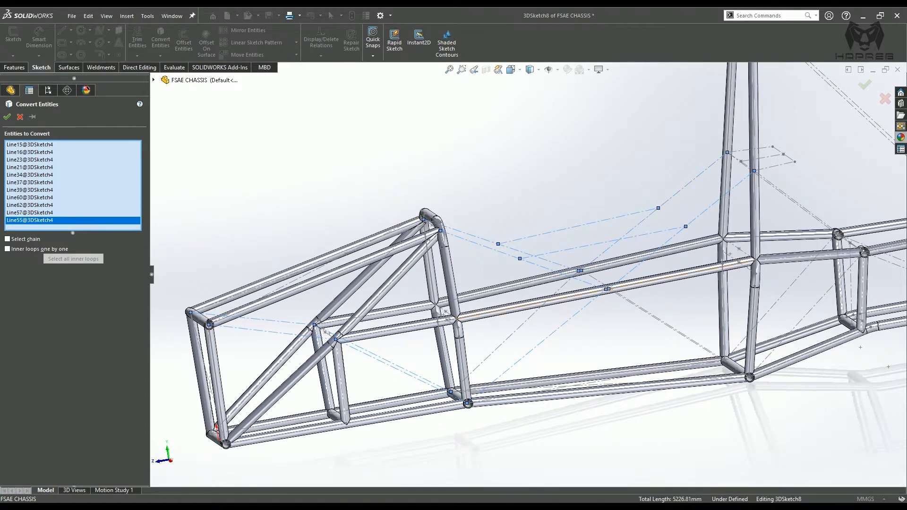
pyautogui.click(529, 324)
pyautogui.moveTo(532, 324); pyautogui.dragTo(614, 282, button='middle')
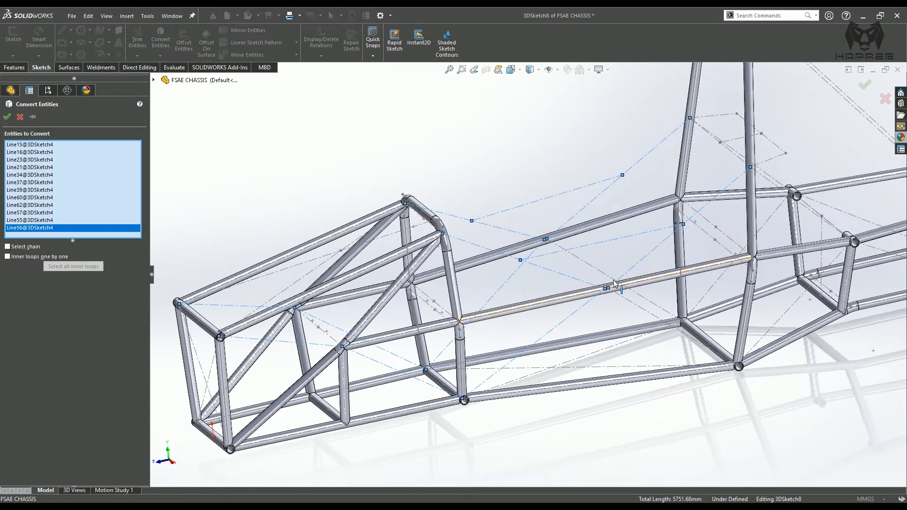
pyautogui.click(595, 270)
pyautogui.click(621, 299)
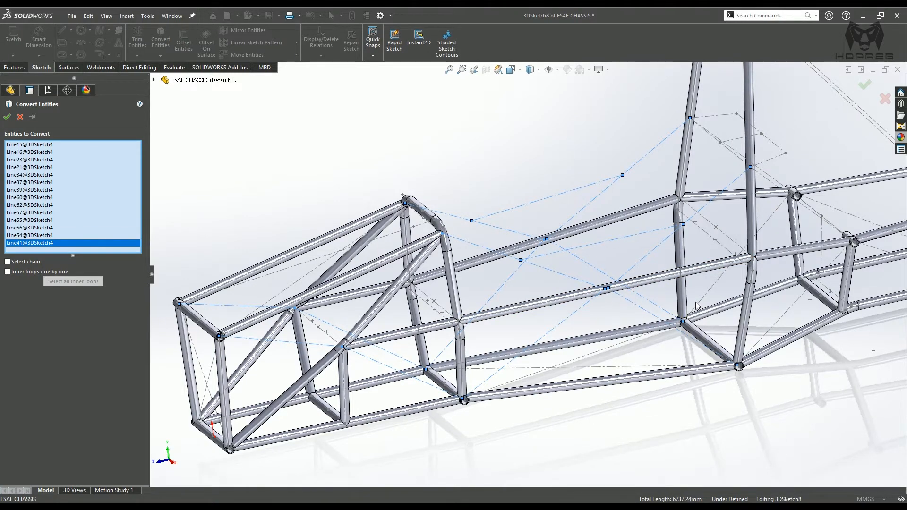
# - Add the diagonal bracing lines on both sides of the rear section, behind the main hoop, to the entities to convert
pyautogui.scroll(-3, 719, 311)
pyautogui.click(626, 341)
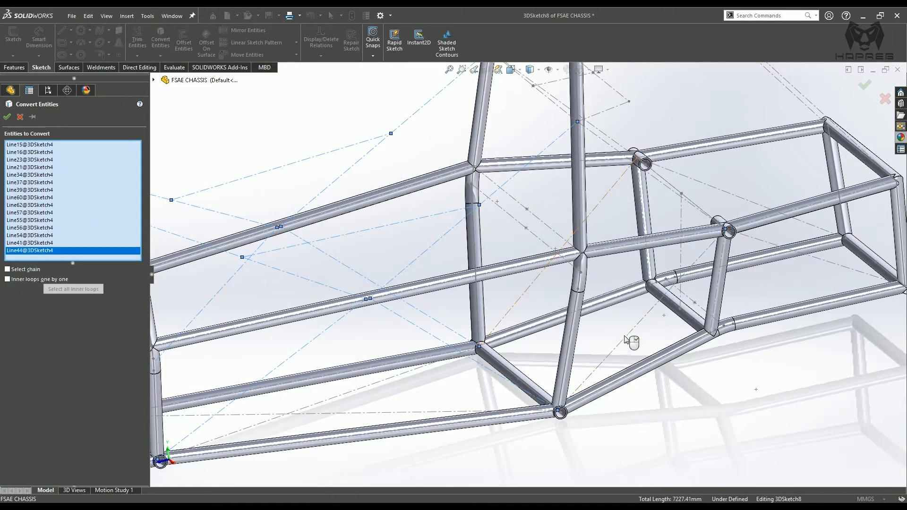
pyautogui.click(602, 209)
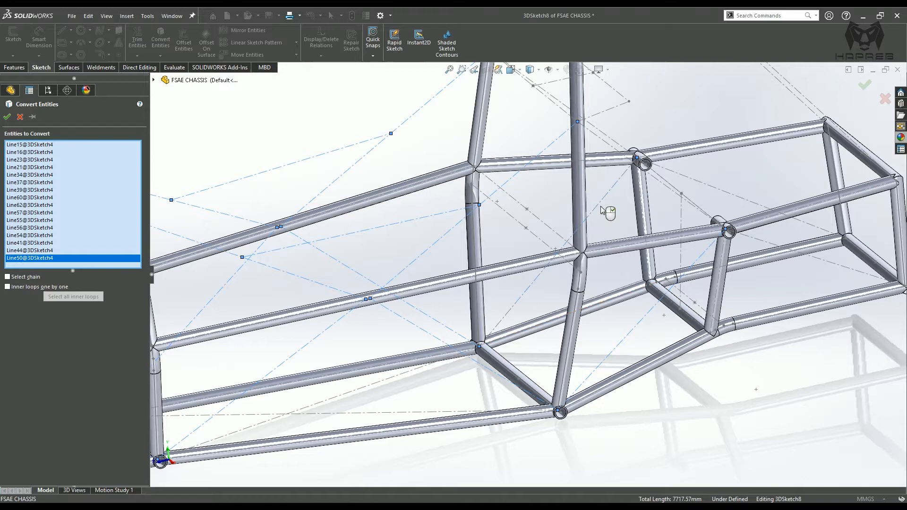
pyautogui.click(759, 242)
pyautogui.click(745, 200)
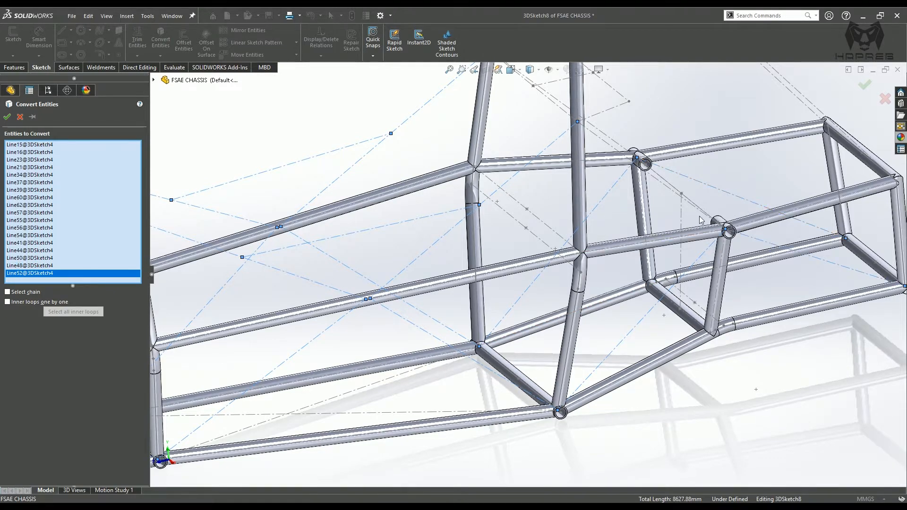
pyautogui.moveTo(702, 221); pyautogui.dragTo(565, 189, button='middle')
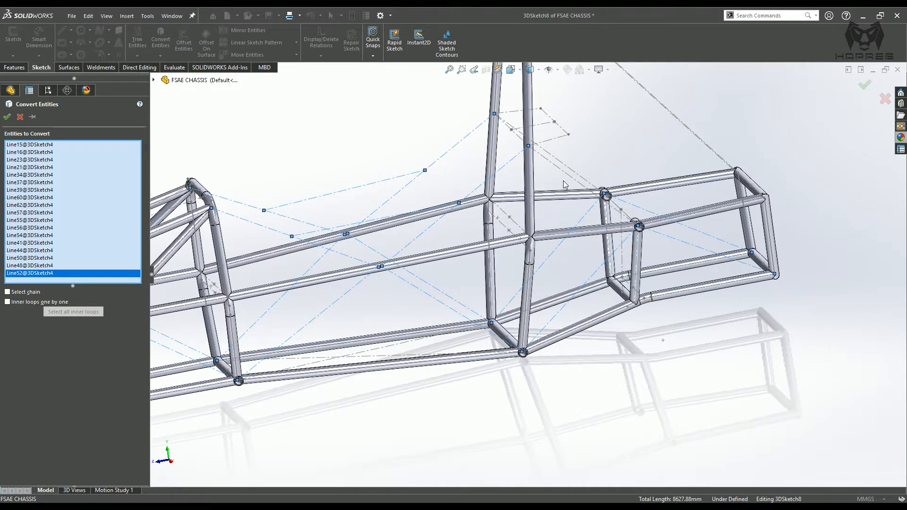
pyautogui.click(571, 173)
pyautogui.click(571, 172)
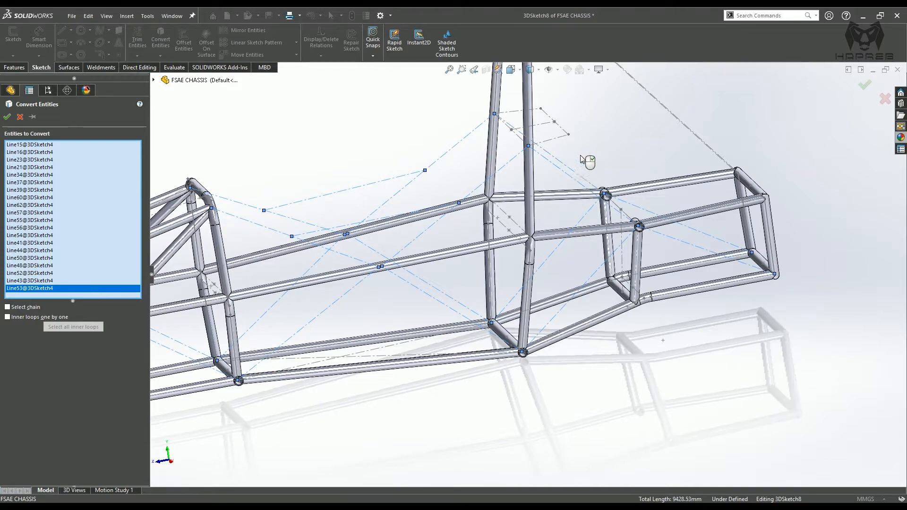
# - Add the two brace lines running from the main hoop to the rear frame and convert all the selected lines into the sketch
pyautogui.moveTo(583, 158); pyautogui.dragTo(545, 156, button='middle')
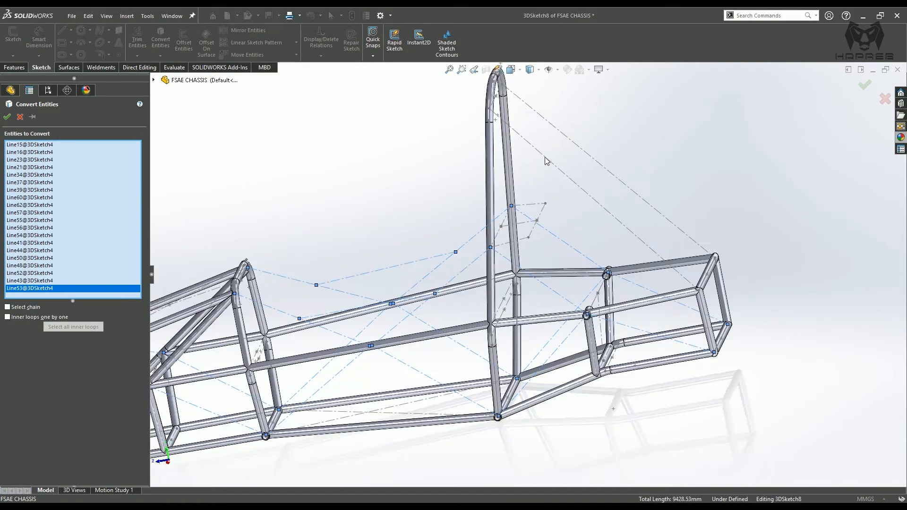
pyautogui.click(545, 161)
pyautogui.scroll(3, 613, 215)
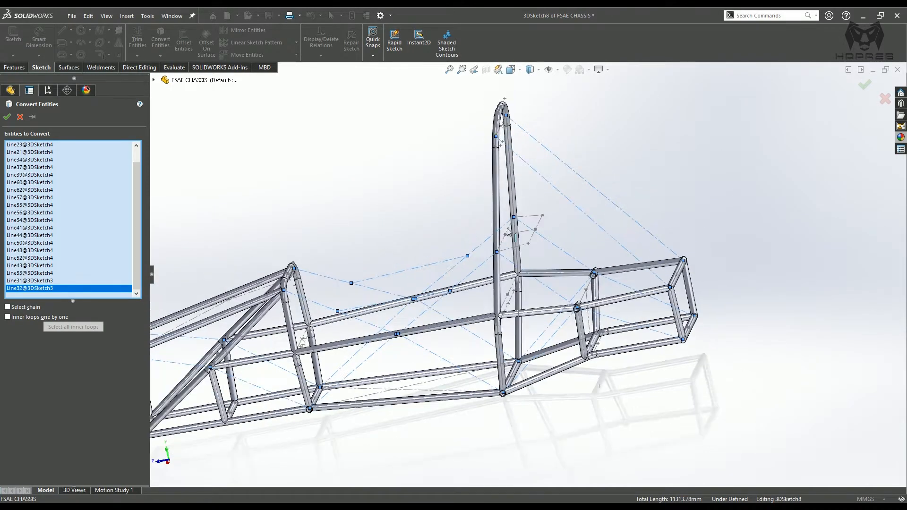
pyautogui.scroll(-2, 336, 326)
pyautogui.moveTo(336, 326); pyautogui.dragTo(345, 347, button='middle')
pyautogui.click(7, 116)
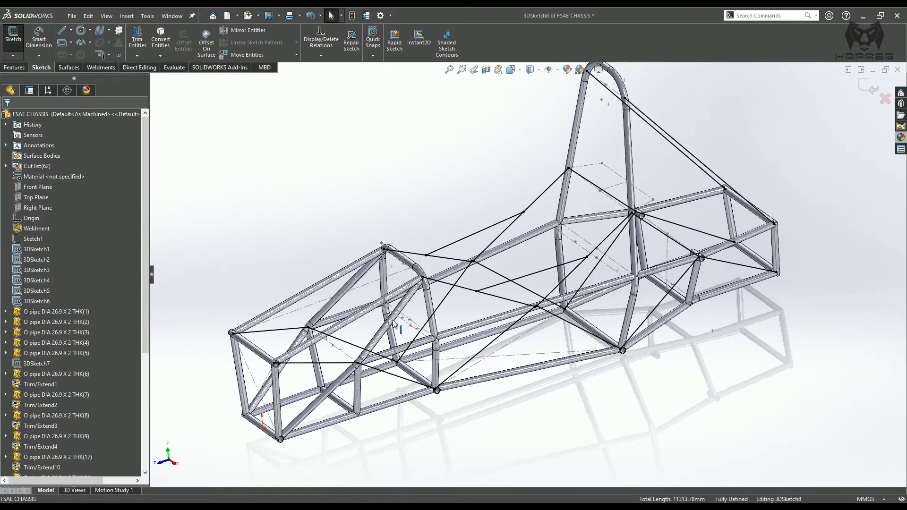
# - Hide 3DSketch1 through 3DSketch6 and exit the current 3D sketch
pyautogui.moveTo(397, 326); pyautogui.dragTo(364, 241, button='middle')
pyautogui.click(36, 249)
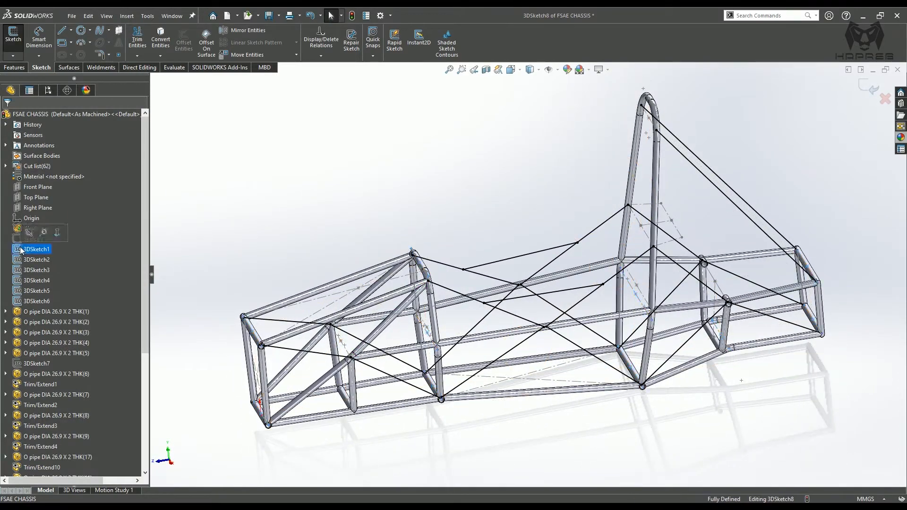
pyautogui.keyDown('shift'); pyautogui.click(34, 301); pyautogui.keyUp('shift')
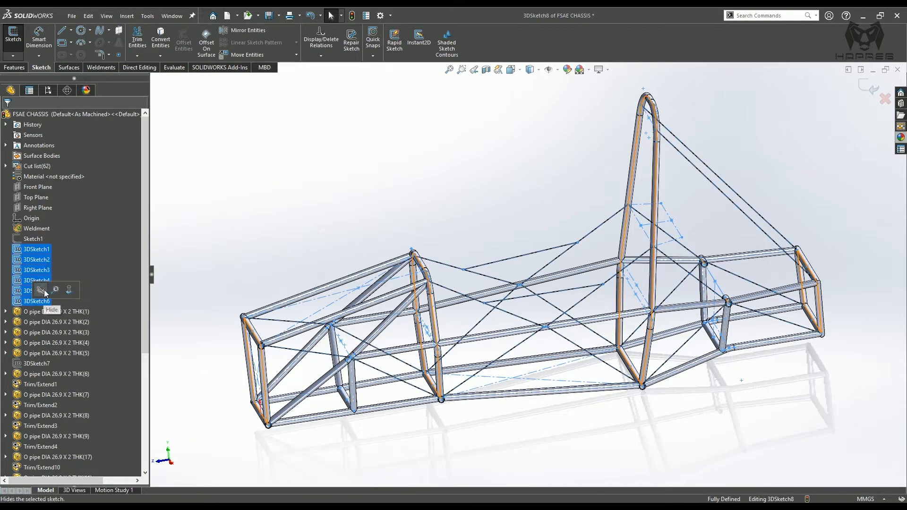
pyautogui.click(41, 290)
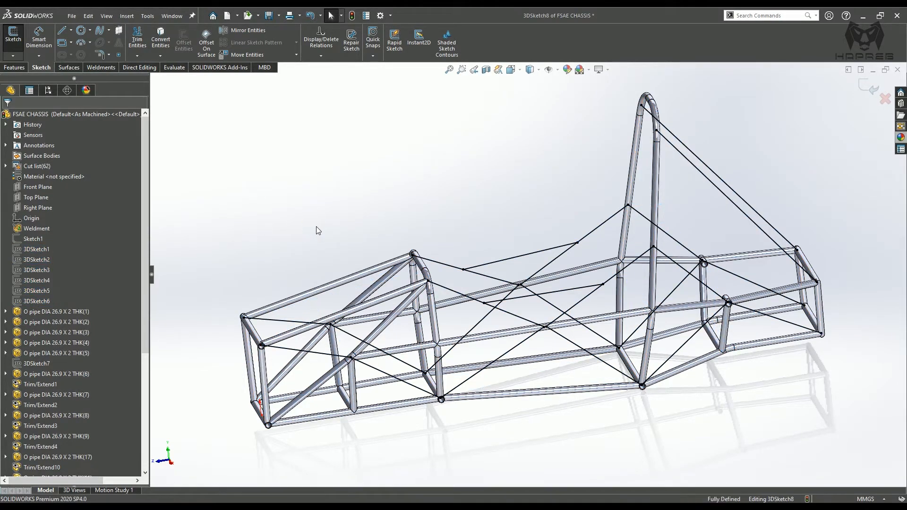
pyautogui.moveTo(316, 225); pyautogui.dragTo(510, 368, button='middle')
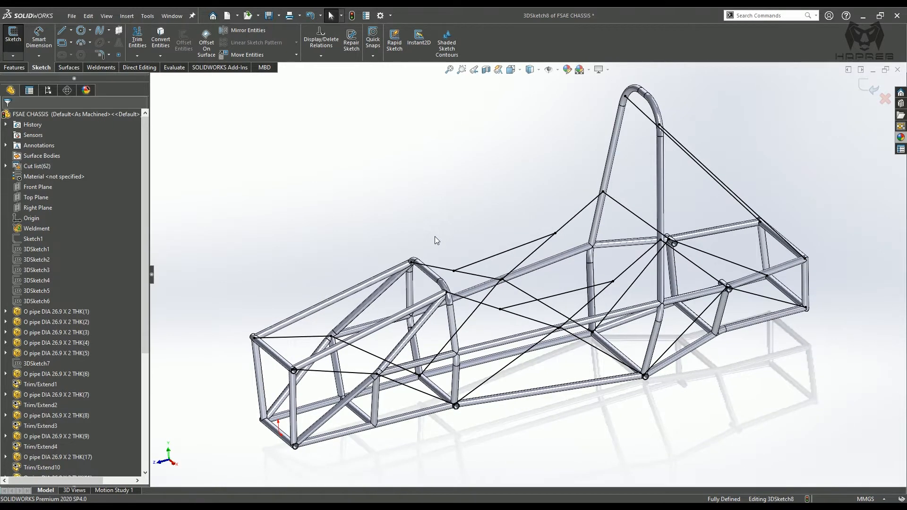
pyautogui.click(104, 68)
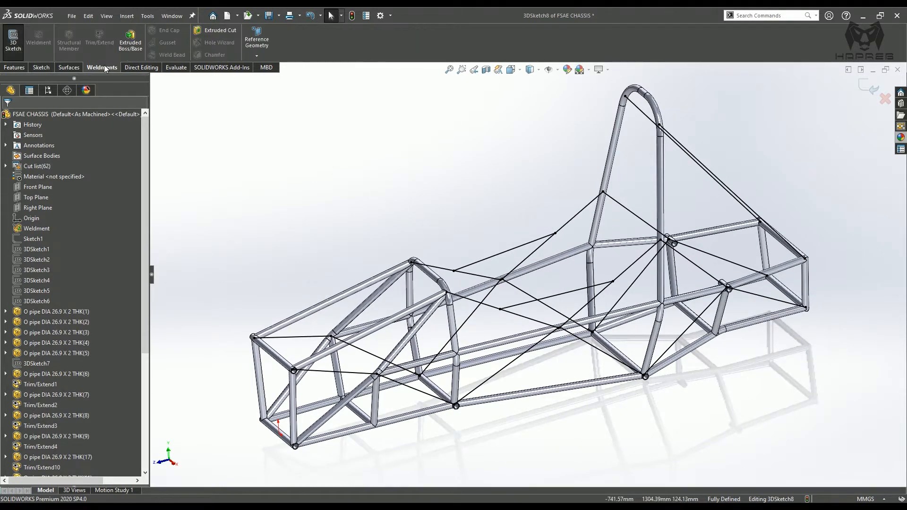
pyautogui.click(861, 85)
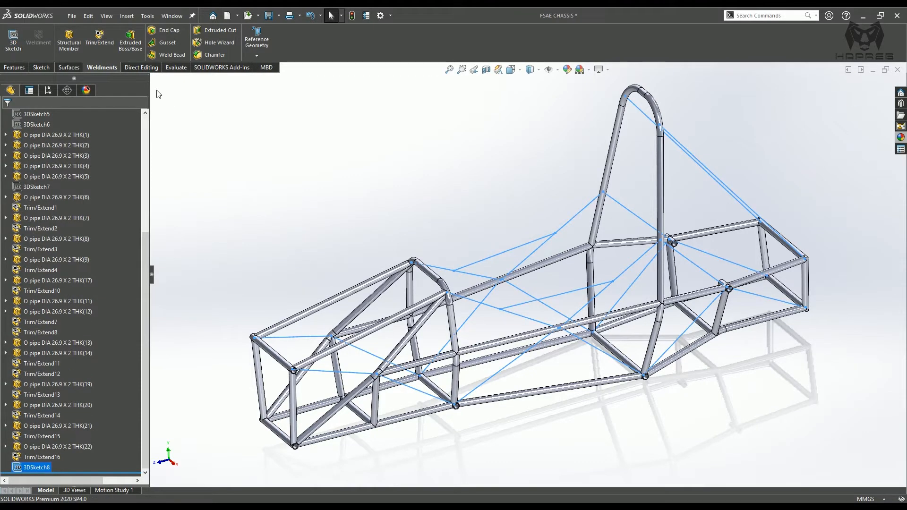
# - Create custom o pipe structural members, size dia 26.9 x 2 thk, on the two upper nose side lines, each in its own group
pyautogui.click(69, 40)
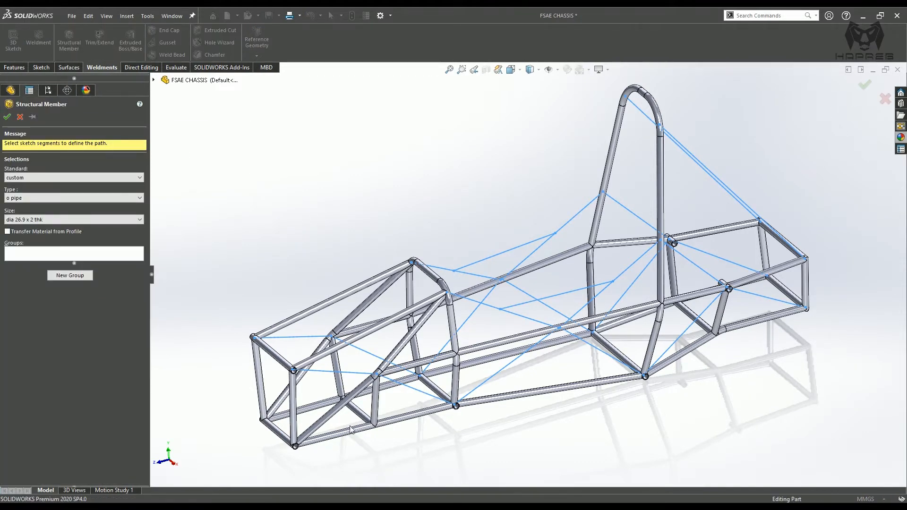
pyautogui.scroll(-3, 340, 422)
pyautogui.click(73, 254)
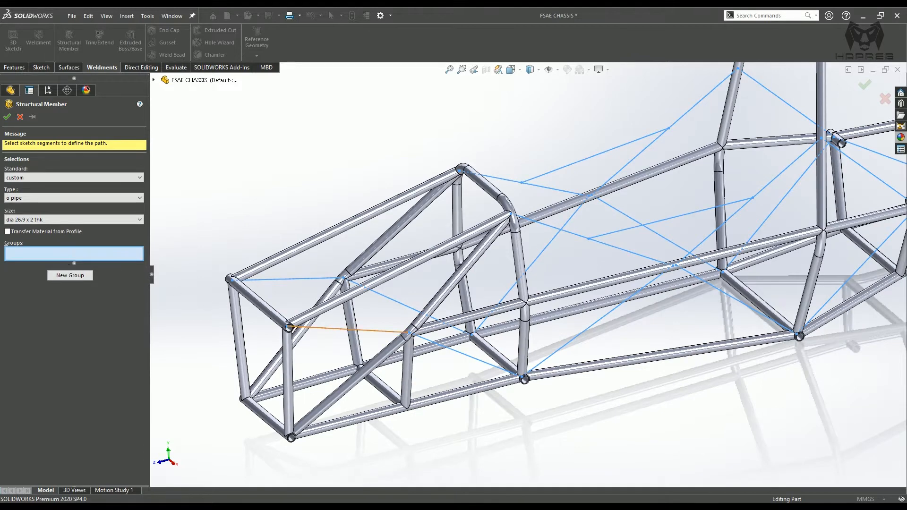
pyautogui.click(334, 329)
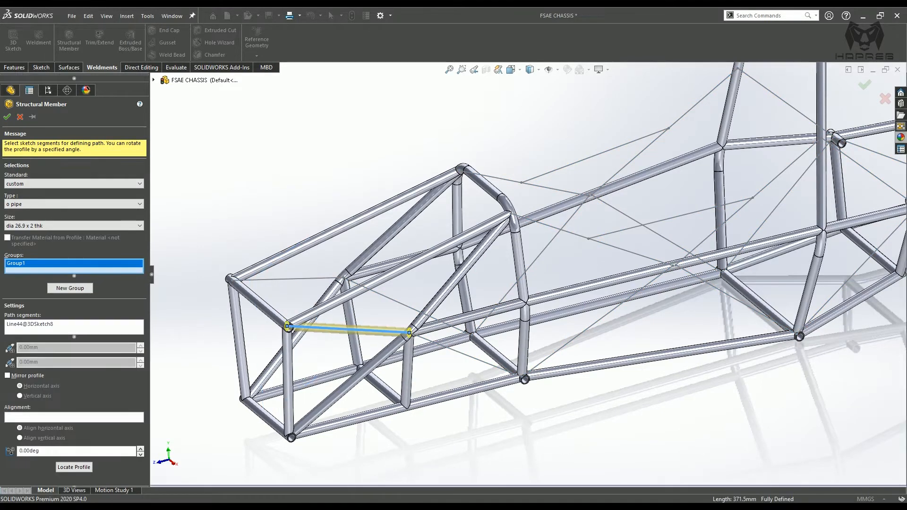
pyautogui.click(71, 286)
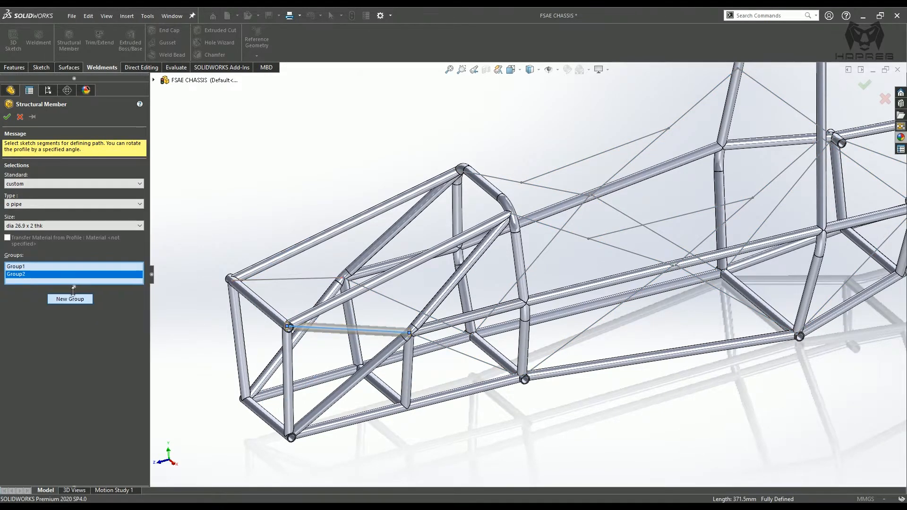
pyautogui.click(287, 283)
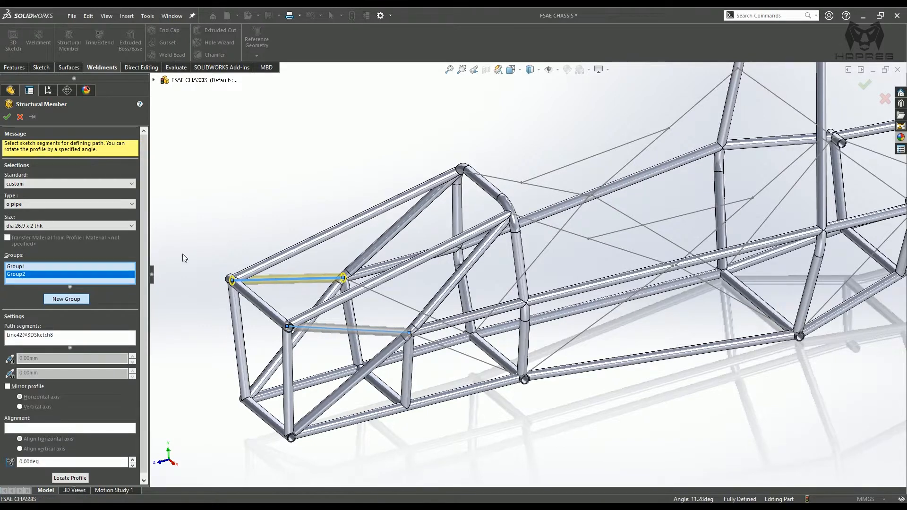
pyautogui.click(7, 118)
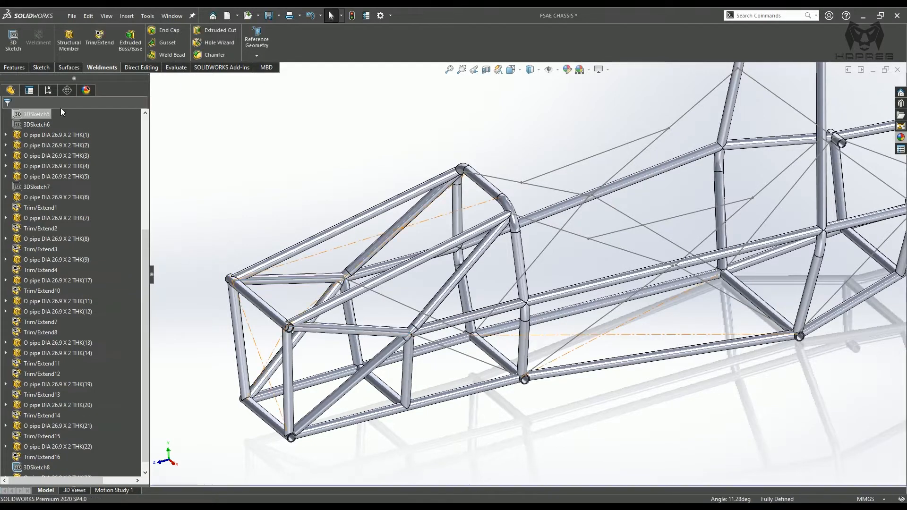
# - Set up a trim of the two new nose side tubes against the front bulkhead tubes and the two tubes rising to the front hoop
pyautogui.click(102, 46)
pyautogui.scroll(-3, 312, 317)
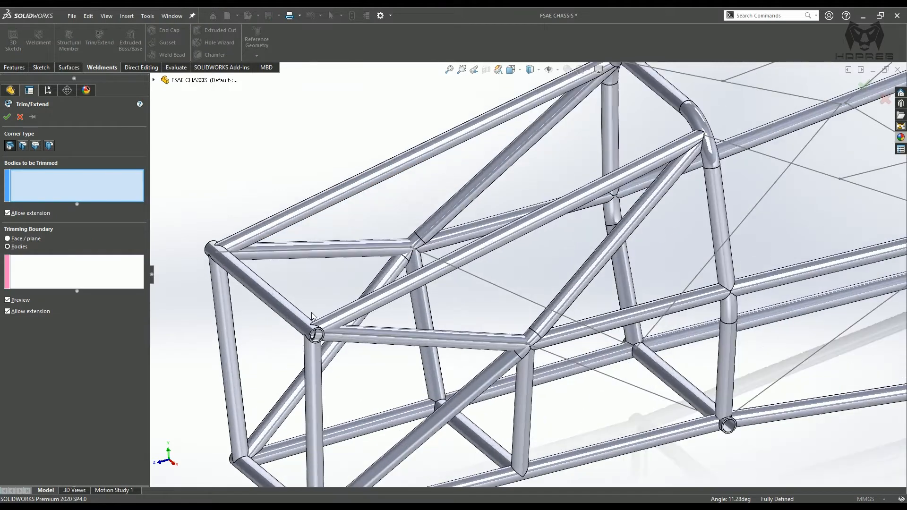
pyautogui.click(323, 257)
pyautogui.click(389, 343)
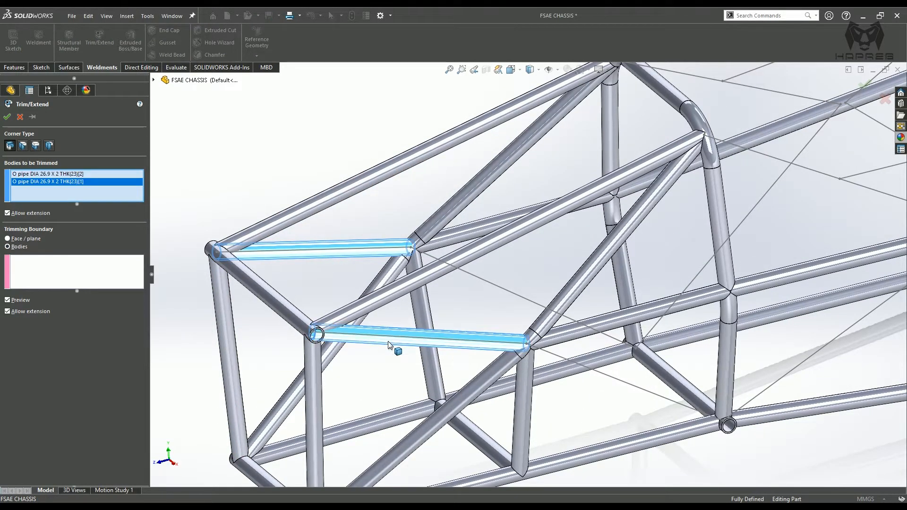
pyautogui.click(78, 271)
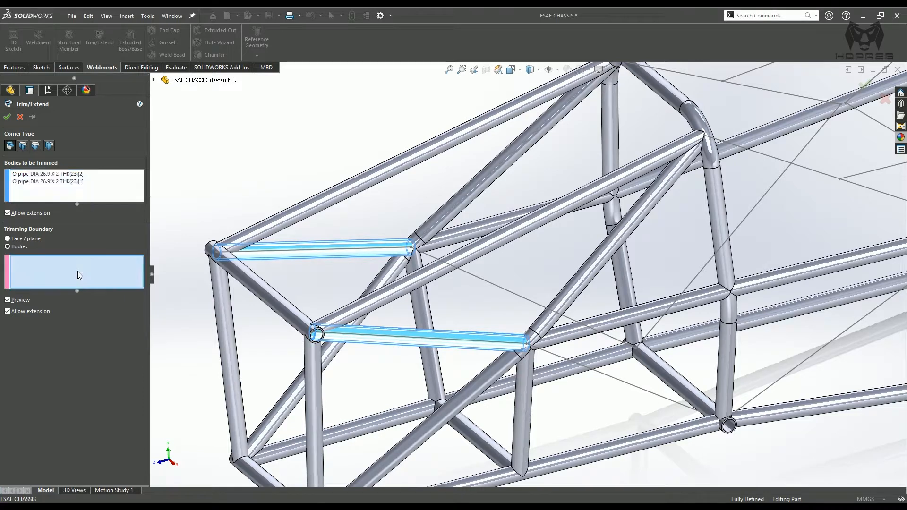
pyautogui.click(291, 321)
pyautogui.click(326, 316)
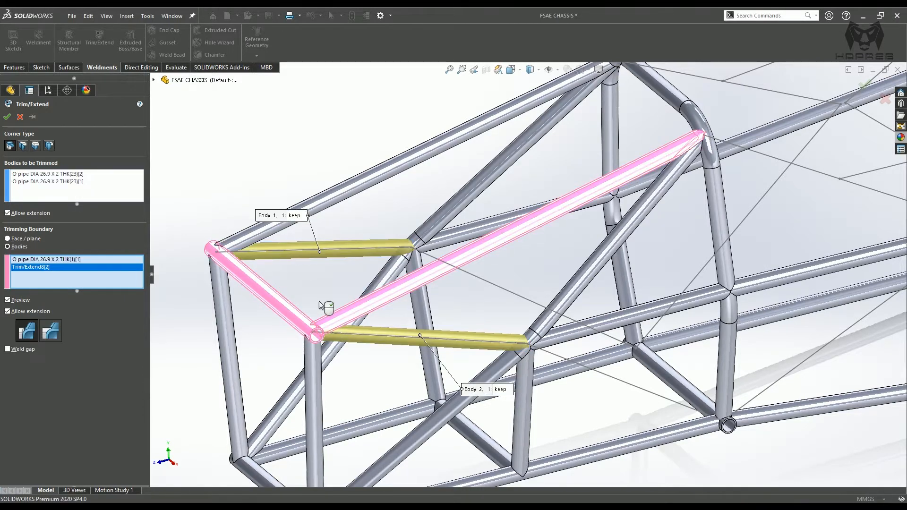
pyautogui.click(226, 287)
pyautogui.click(236, 240)
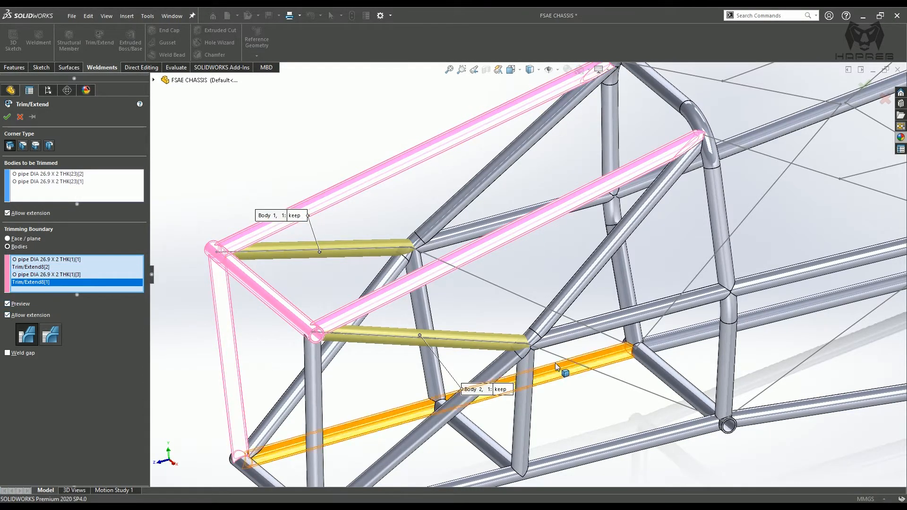
# - Add the diagonal, vertical and joint tubes at the side tubes' rear ends as boundaries, disable boundary extension and apply the trim
pyautogui.click(527, 358)
pyautogui.click(531, 334)
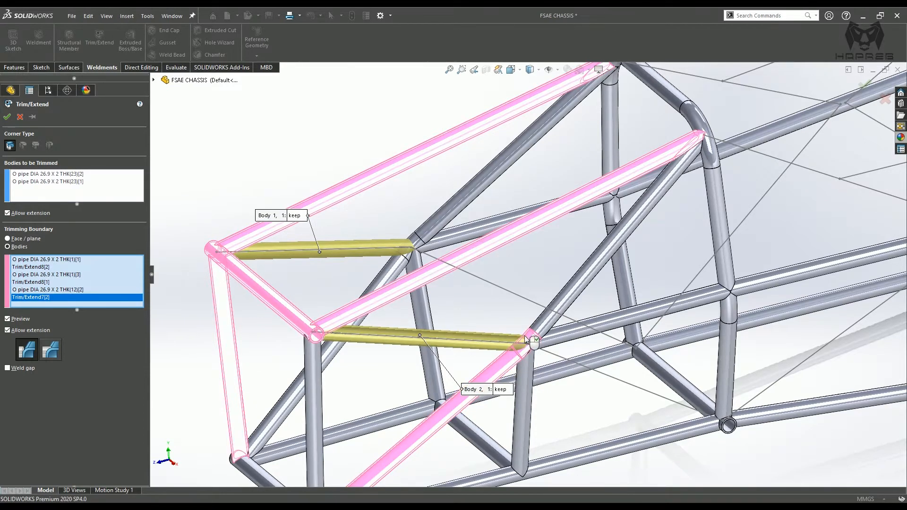
pyautogui.click(399, 266)
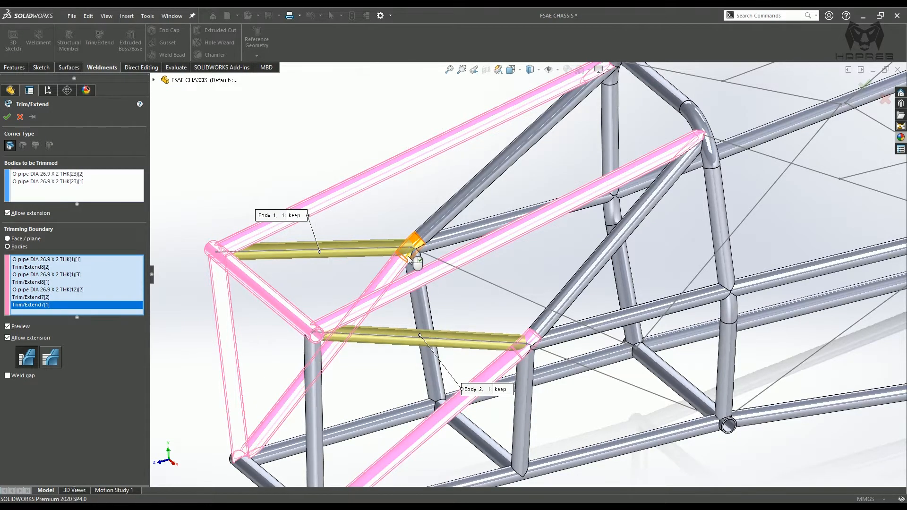
pyautogui.click(414, 243)
pyautogui.click(415, 257)
pyautogui.click(428, 229)
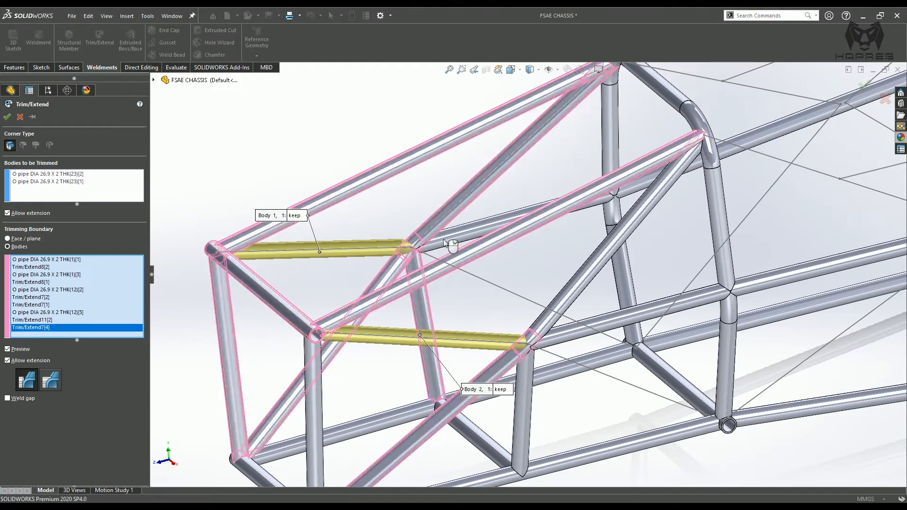
pyautogui.click(527, 380)
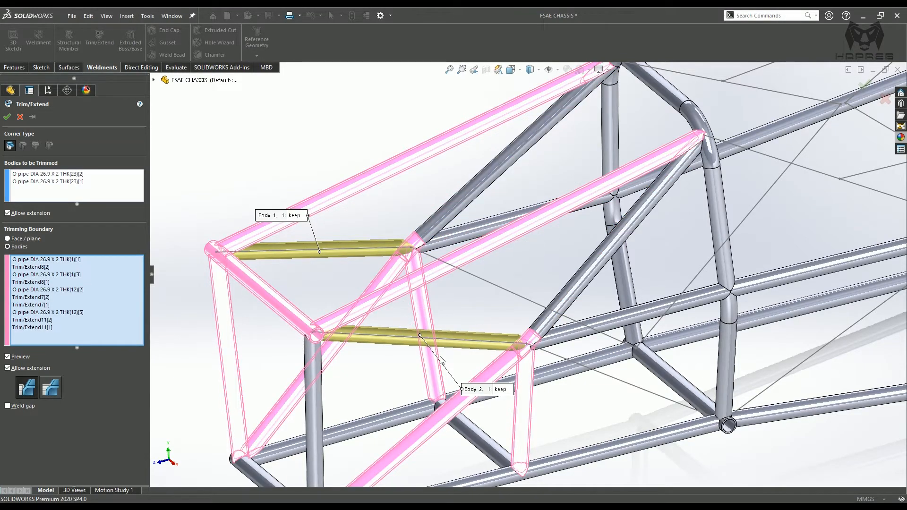
pyautogui.moveTo(439, 361); pyautogui.dragTo(341, 351, button='middle')
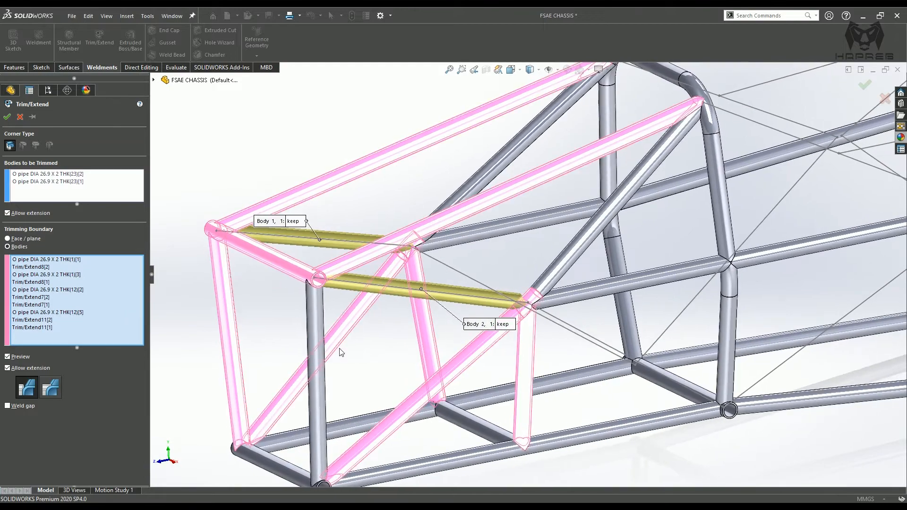
pyautogui.click(7, 368)
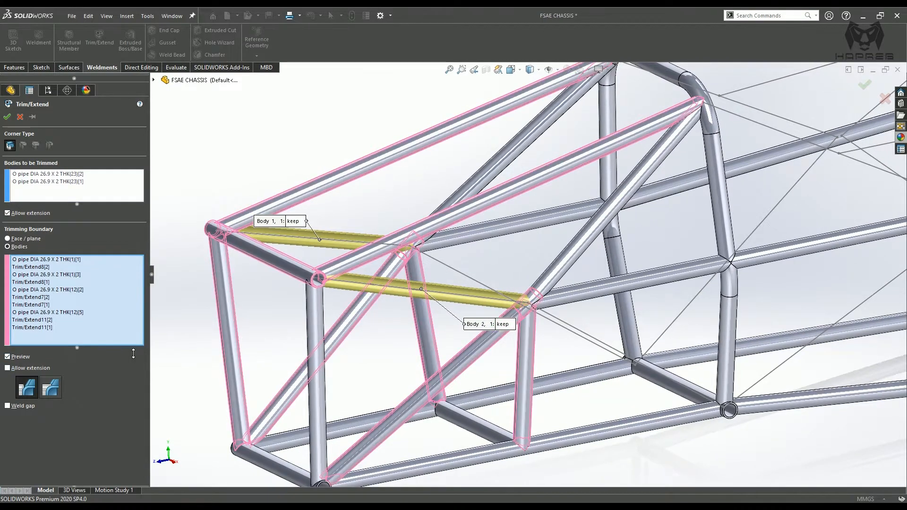
pyautogui.click(7, 116)
pyautogui.moveTo(384, 318); pyautogui.dragTo(353, 313, button='middle')
pyautogui.moveTo(564, 328); pyautogui.dragTo(581, 338, button='middle')
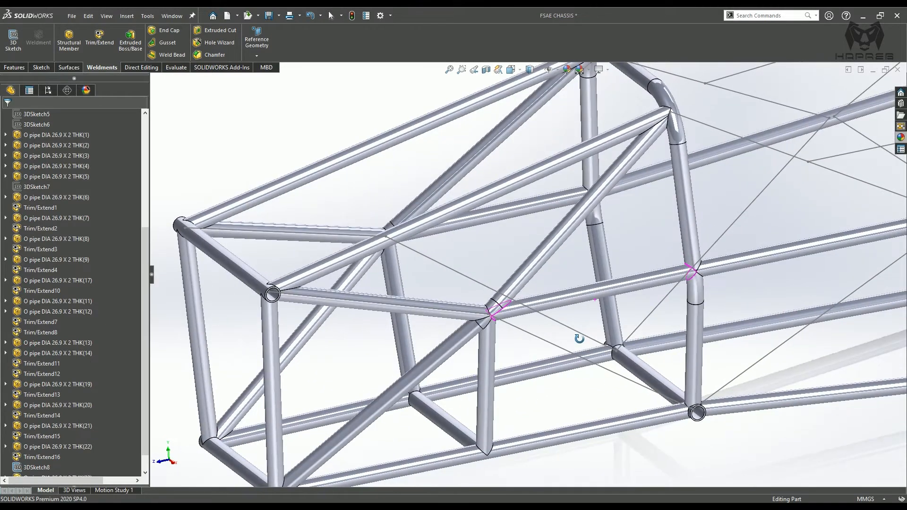
# - Create custom o pipe members, size dia 26.9 x 2 thk, on the two diagonals descending to the front hoop base, each in its own group
pyautogui.click(69, 37)
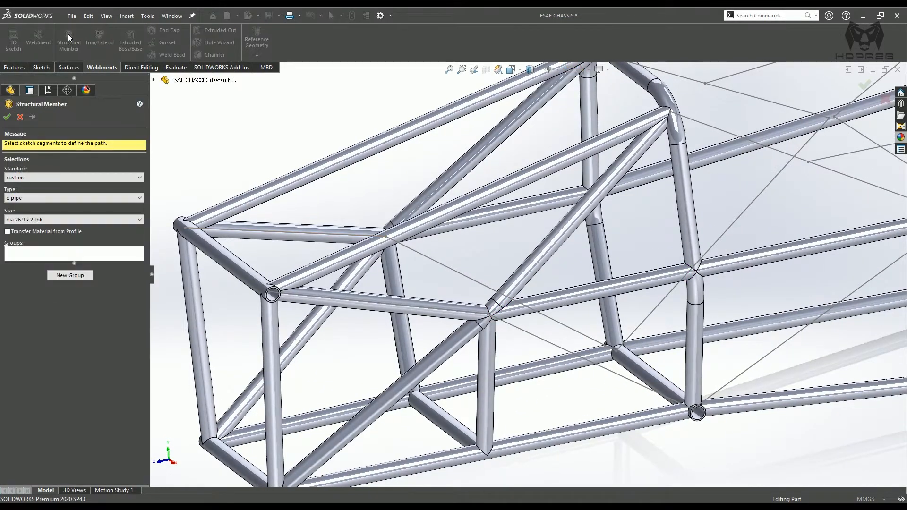
pyautogui.click(53, 258)
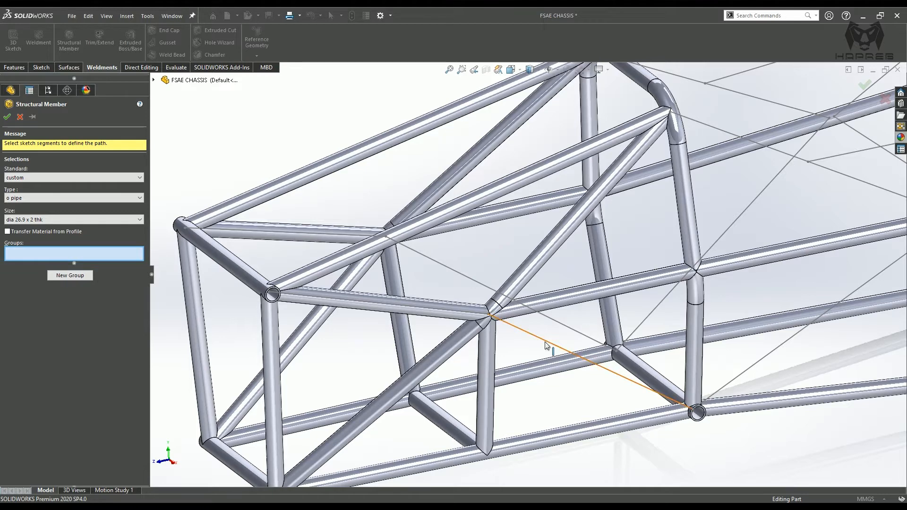
pyautogui.click(551, 348)
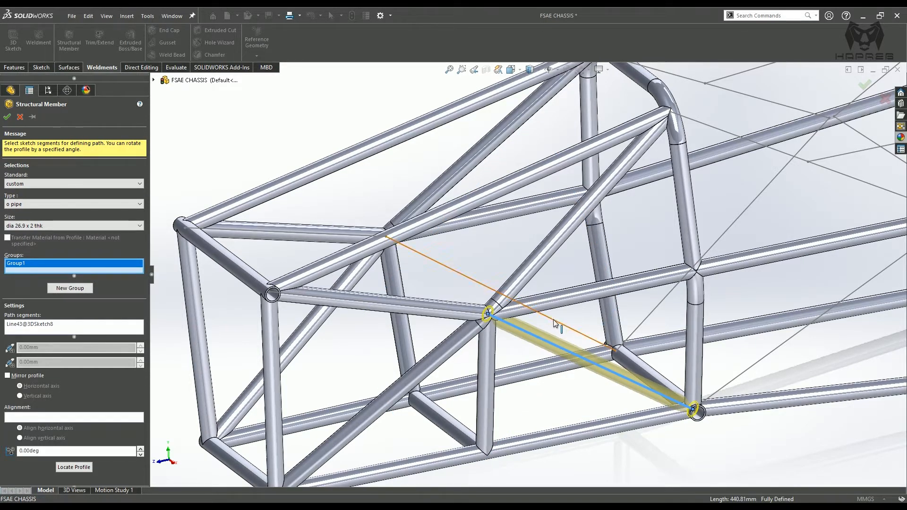
pyautogui.click(76, 288)
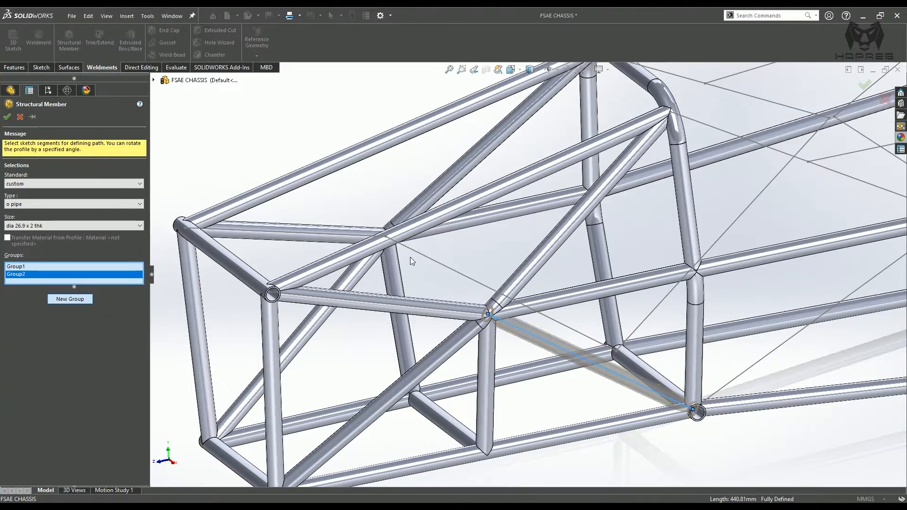
pyautogui.click(428, 260)
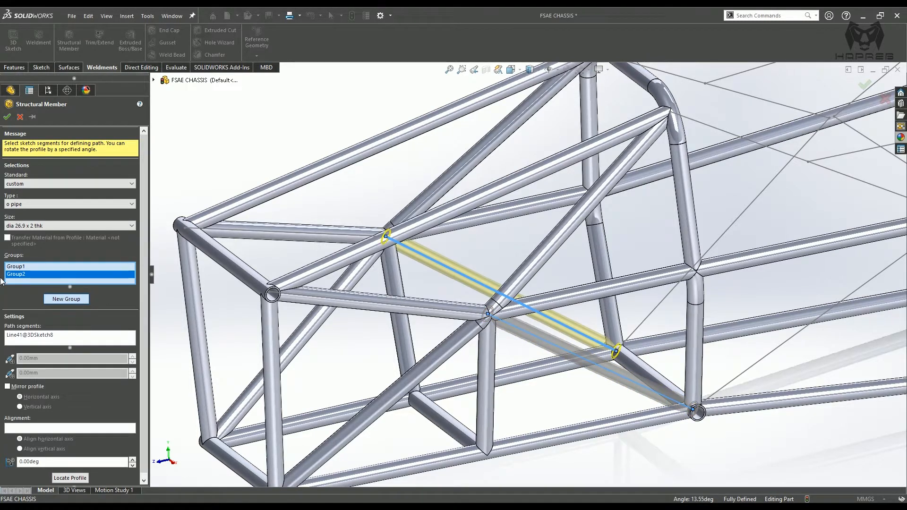
pyautogui.click(7, 117)
# - Set up a trim of the two new diagonal tubes, with the vertical, joint and side tubes at the near upper joint as boundaries
pyautogui.click(106, 43)
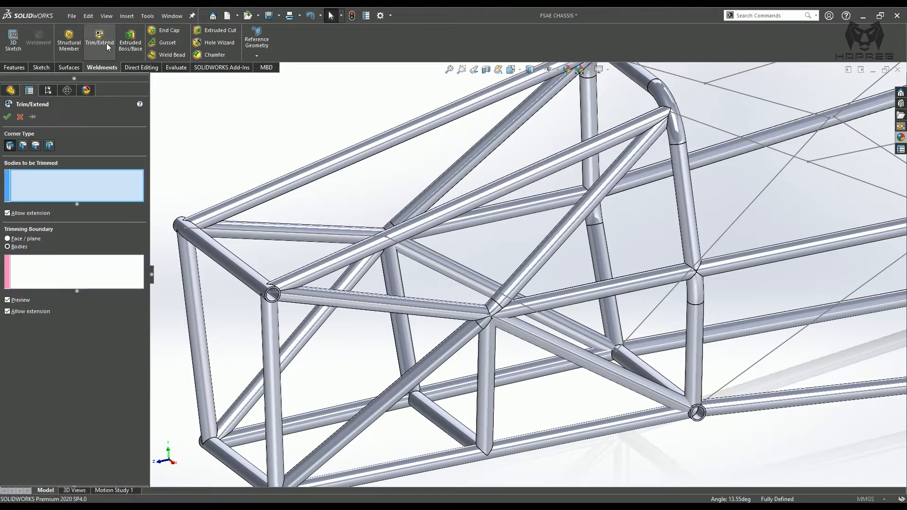
pyautogui.click(425, 261)
pyautogui.click(522, 339)
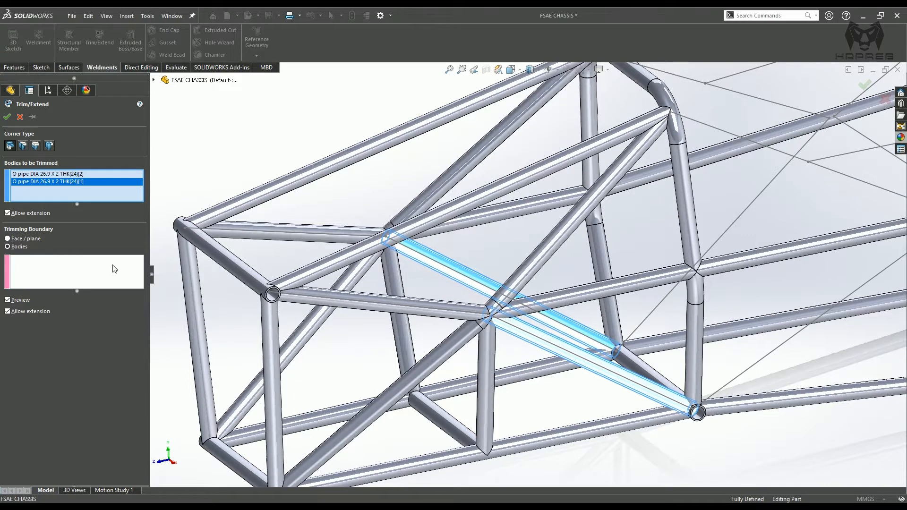
pyautogui.click(52, 273)
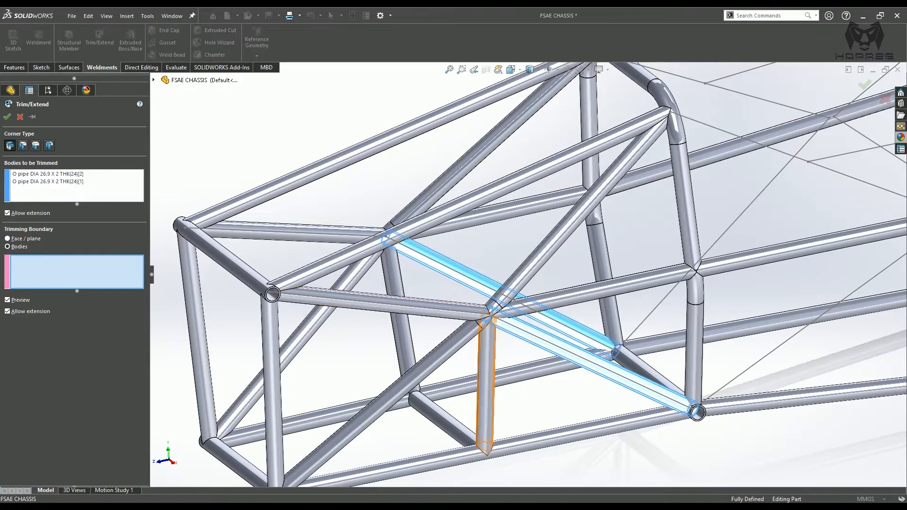
pyautogui.click(487, 341)
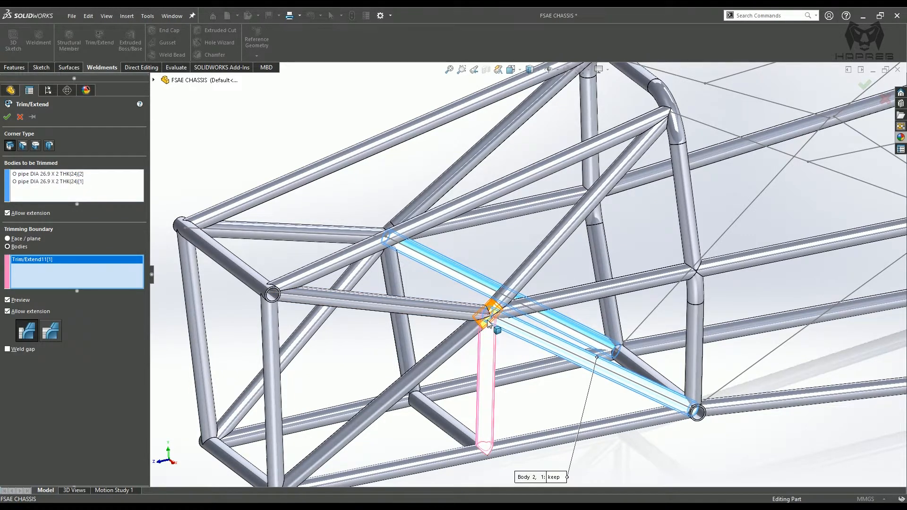
pyautogui.click(489, 320)
pyautogui.click(517, 314)
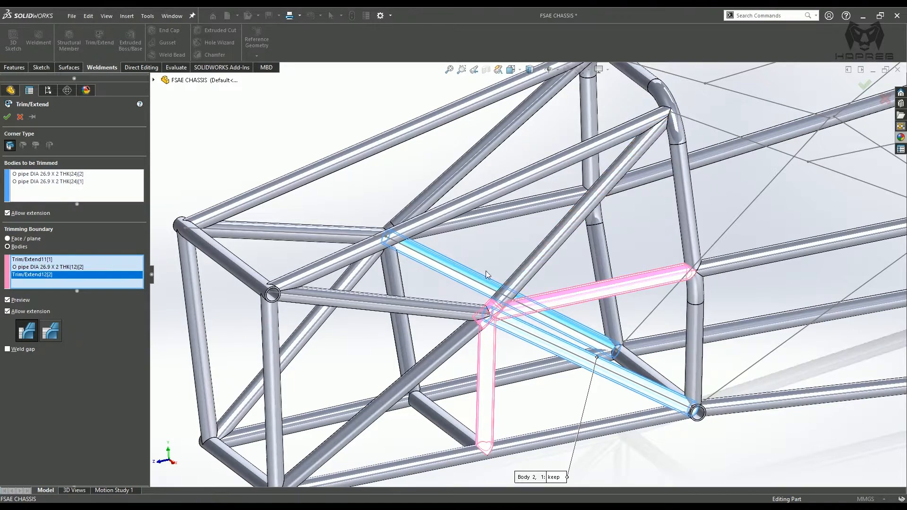
pyautogui.scroll(-2, 628, 353)
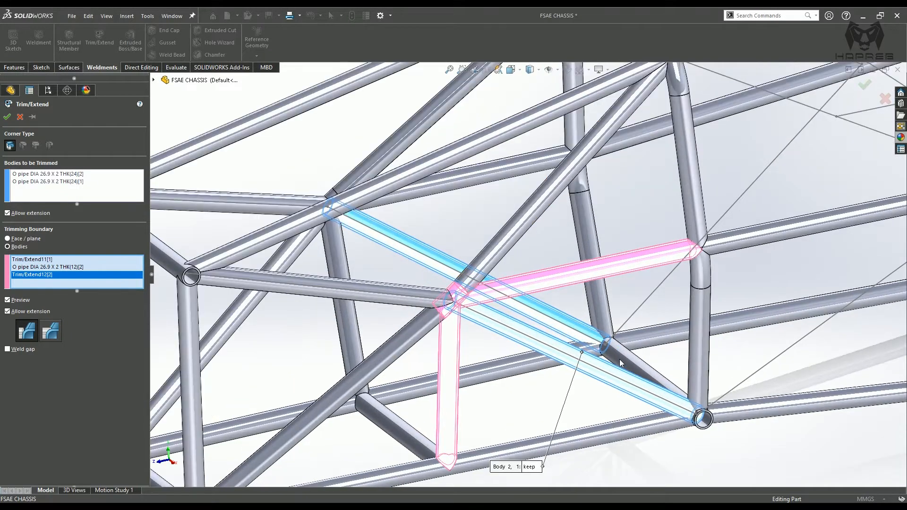
# - Add the matching vertical, joint and side tubes at the far upper joint to the trimming boundaries
pyautogui.click(349, 250)
pyautogui.moveTo(350, 232); pyautogui.dragTo(356, 236, button='middle')
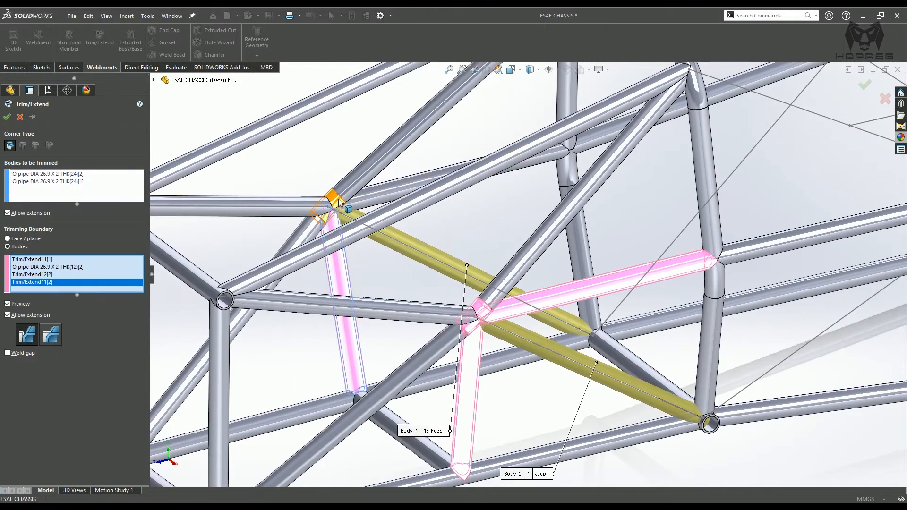
pyautogui.click(336, 198)
pyautogui.click(366, 205)
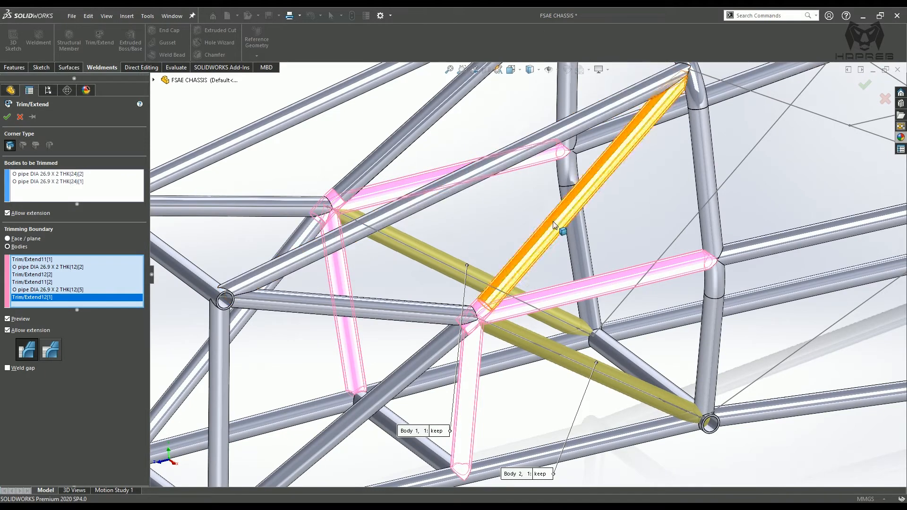
pyautogui.click(567, 171)
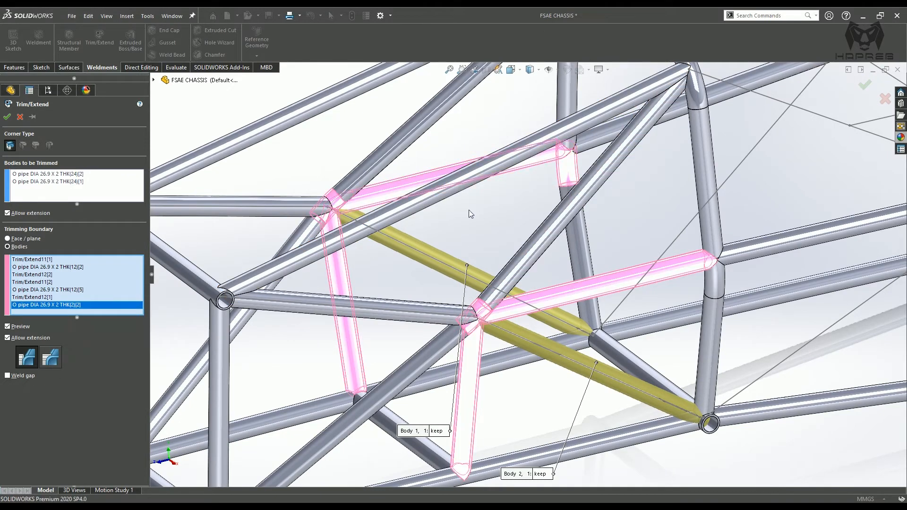
pyautogui.click(572, 173)
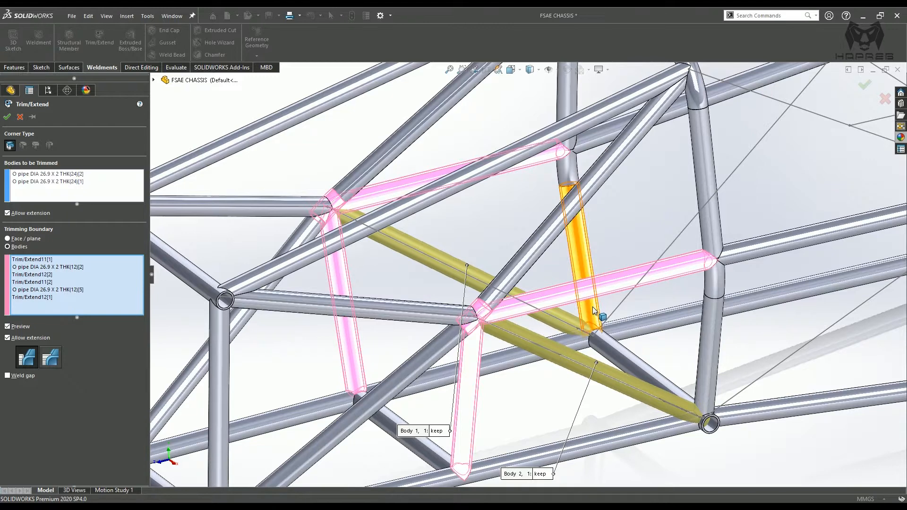
# - Add the front hoop's lower legs, bottom cross tube and lower side rails as boundaries, disable boundary extension and apply the trim
pyautogui.click(586, 338)
pyautogui.click(588, 341)
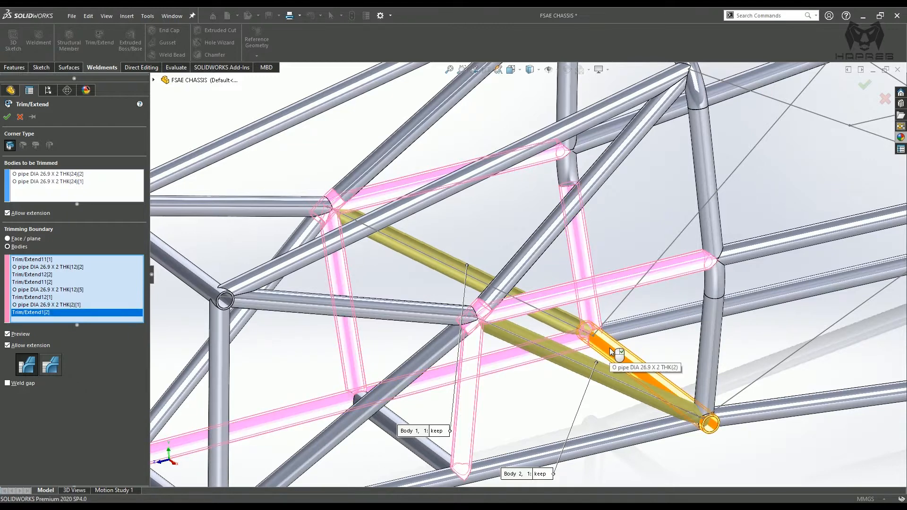
pyautogui.click(668, 393)
pyautogui.click(679, 430)
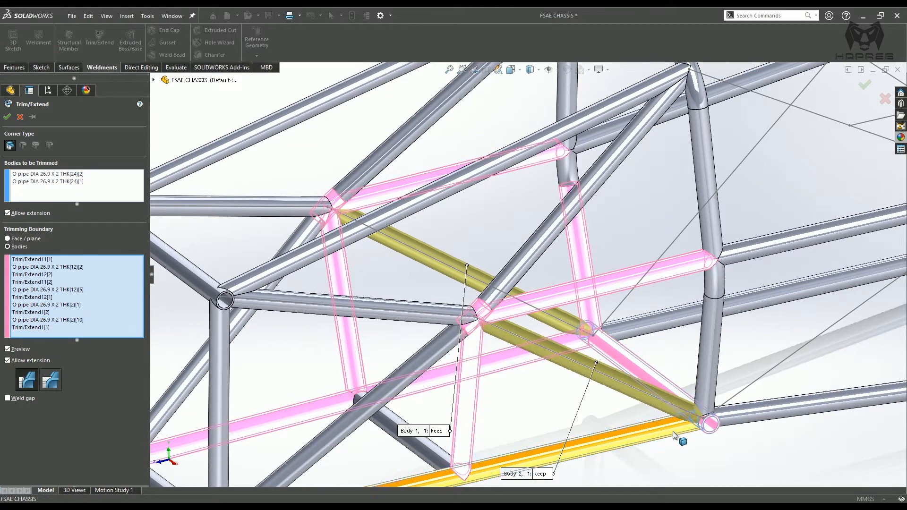
pyautogui.click(704, 395)
pyautogui.moveTo(529, 352)
pyautogui.mouseDown(button='middle')
pyautogui.moveTo(537, 374)
pyautogui.moveTo(530, 362)
pyautogui.mouseUp(button='middle')
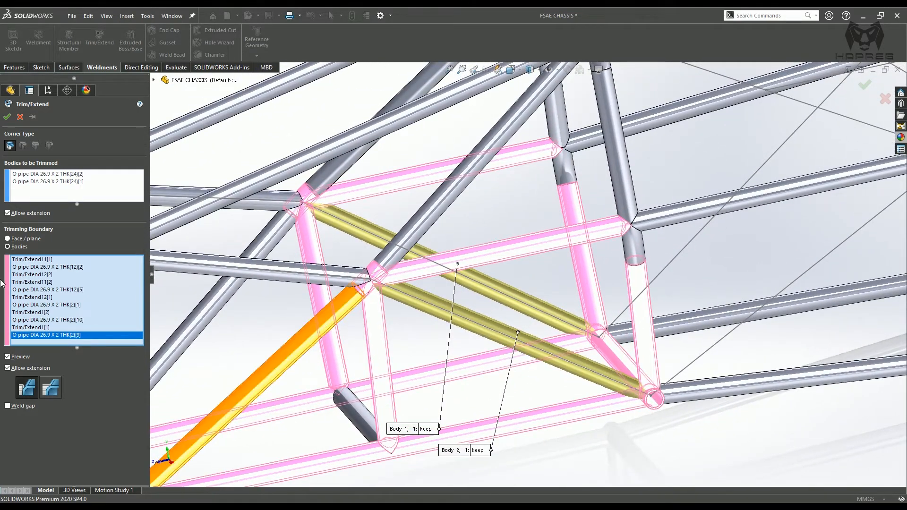
pyautogui.click(13, 368)
pyautogui.click(8, 117)
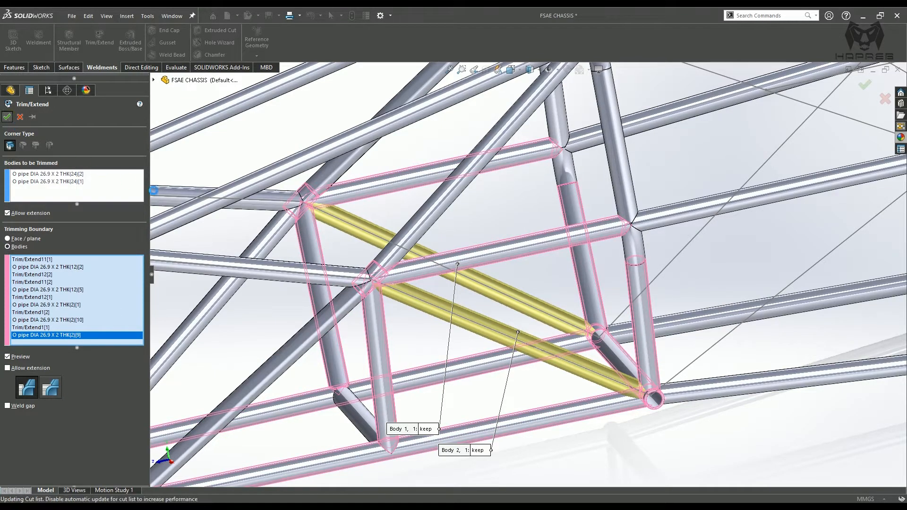
# - Create custom o pipe members, size dia 26.9 x 2 thk, on the two lines from the front hoop's upper bends to the side rails, each in its own group
pyautogui.moveTo(580, 349); pyautogui.dragTo(562, 359, button='middle')
pyautogui.scroll(-4, 373, 255)
pyautogui.moveTo(375, 254); pyautogui.dragTo(570, 330, button='middle')
pyautogui.scroll(4, 619, 309)
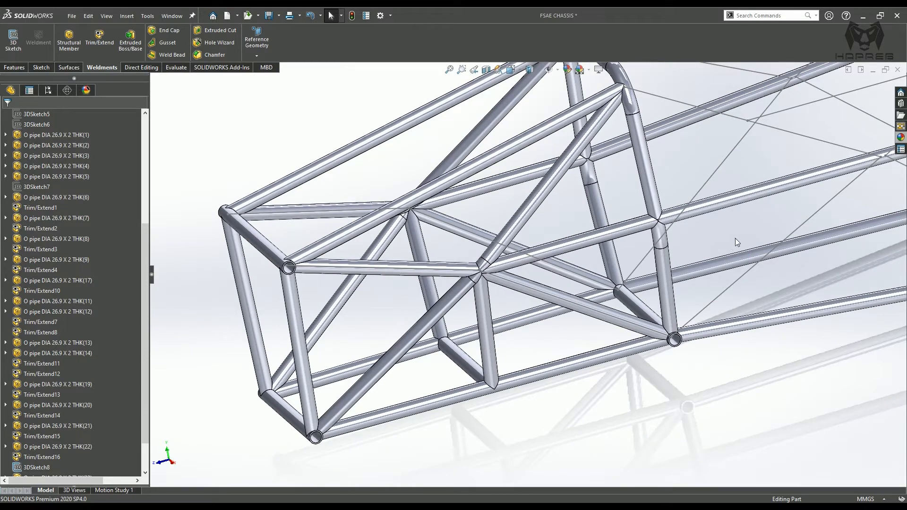
pyautogui.moveTo(735, 238); pyautogui.dragTo(563, 323, button='middle')
pyautogui.scroll(2, 671, 278)
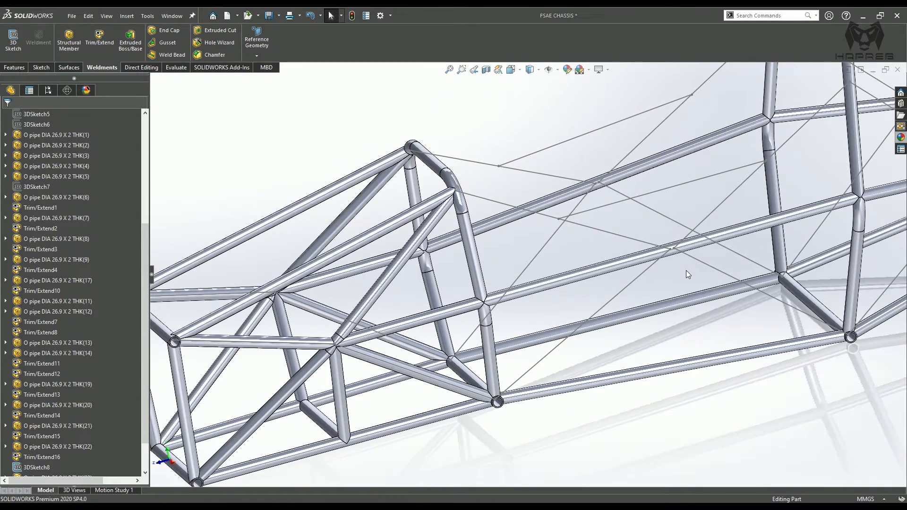
pyautogui.moveTo(685, 269); pyautogui.dragTo(562, 320, button='middle')
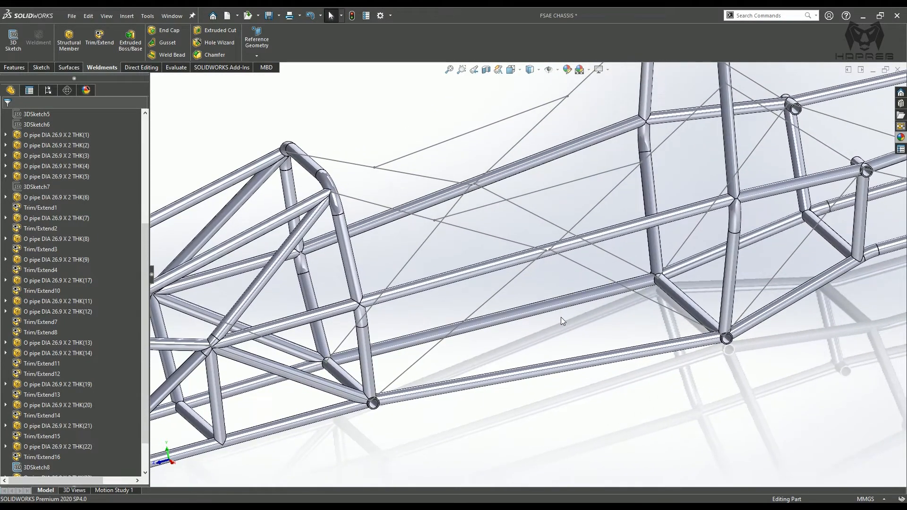
pyautogui.click(70, 48)
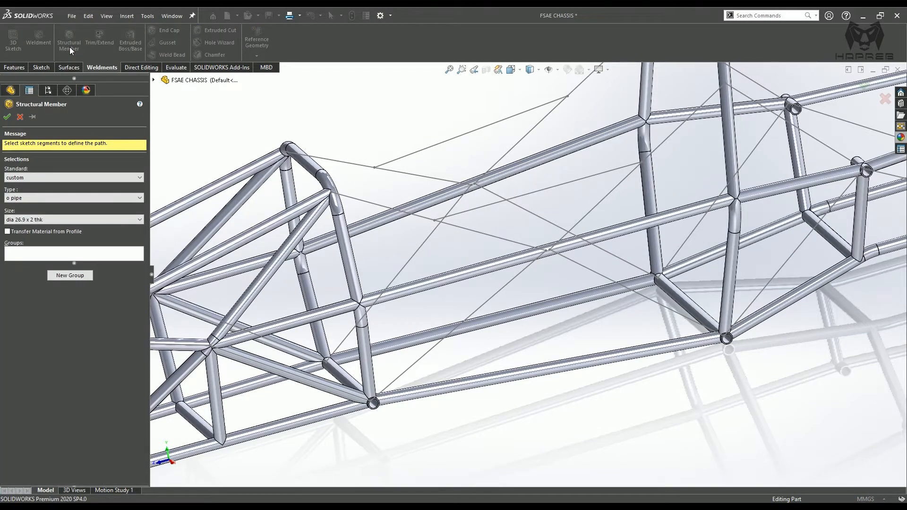
pyautogui.click(70, 274)
pyautogui.click(483, 237)
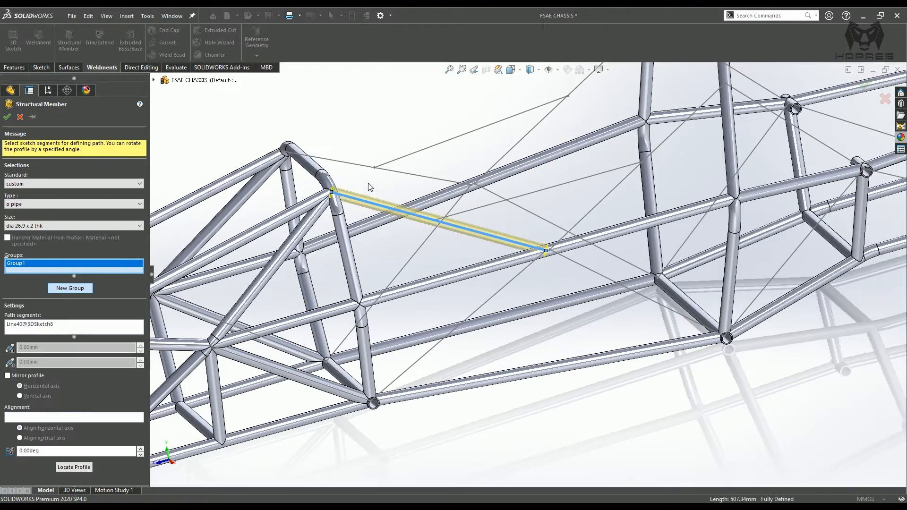
pyautogui.click(82, 288)
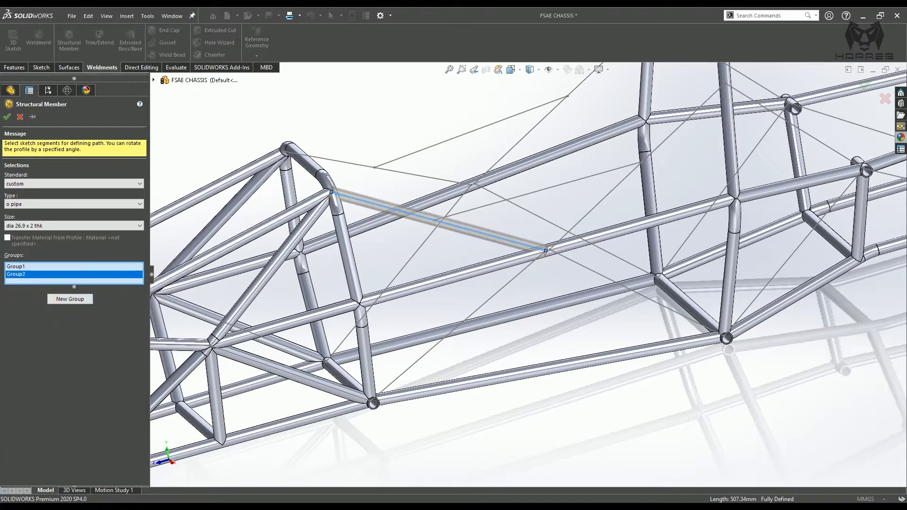
pyautogui.click(355, 167)
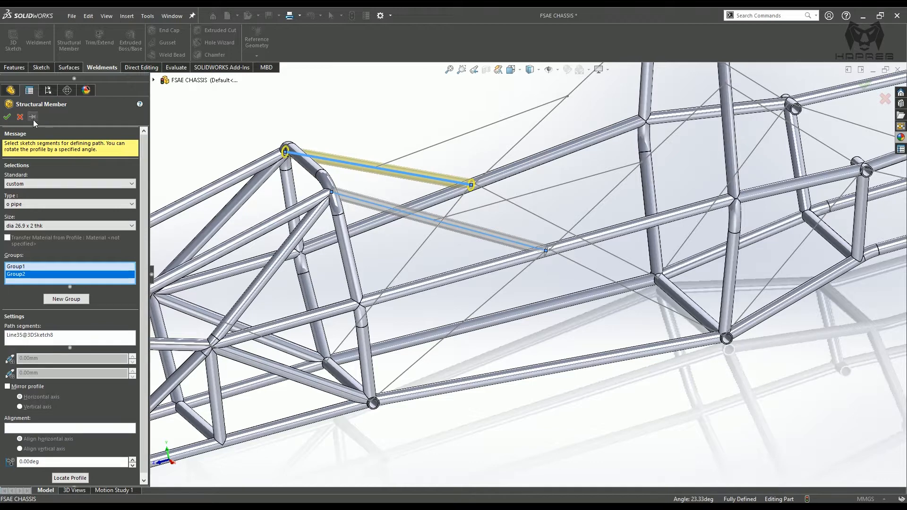
pyautogui.click(7, 117)
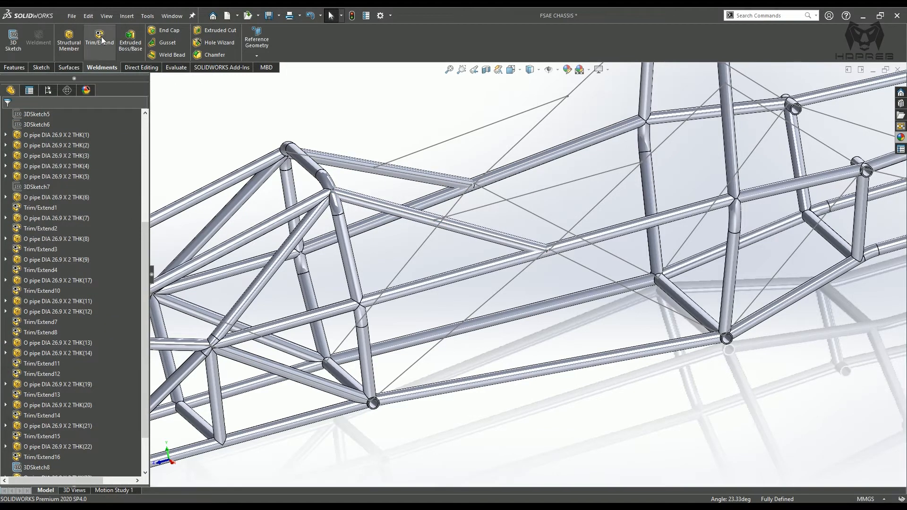
pyautogui.click(101, 37)
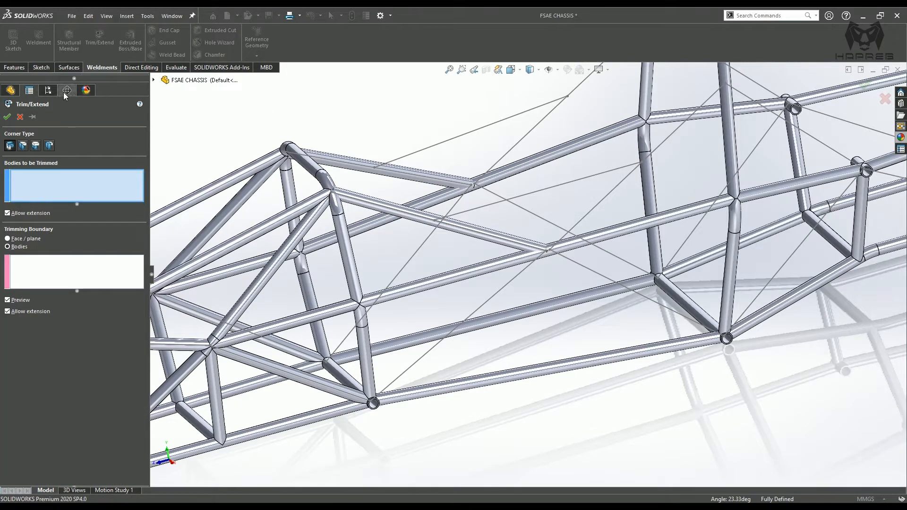
pyautogui.click(19, 117)
# - Create dia 26.9 x 2 thk o pipe members on the two diagonals rising from the mid side rails to the main hoop, each in its own group
pyautogui.click(73, 35)
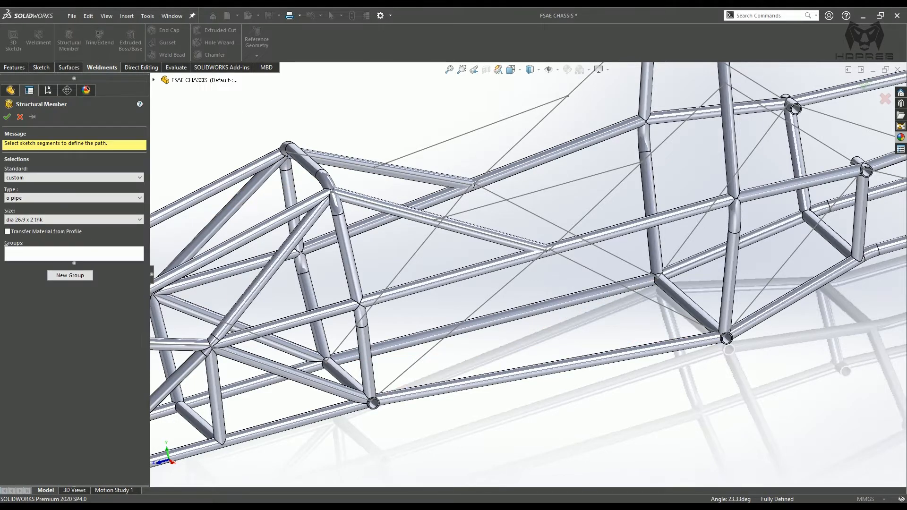
pyautogui.click(36, 258)
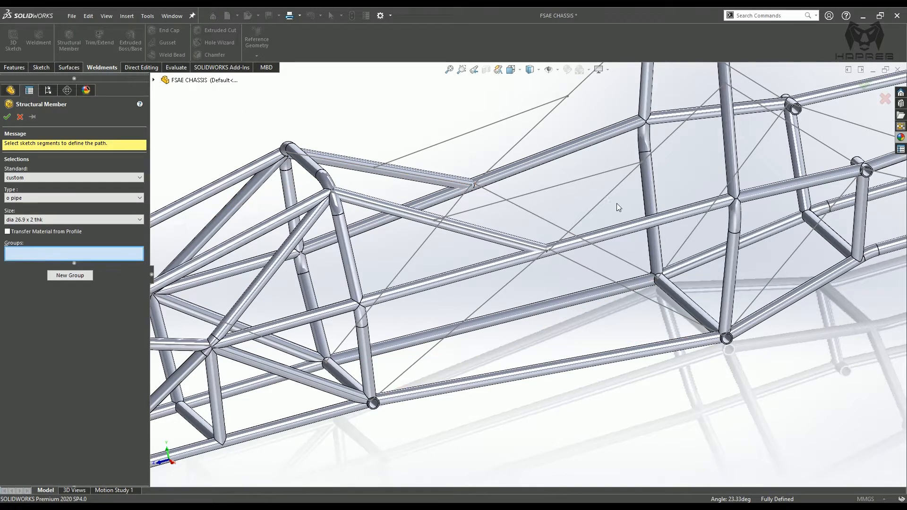
pyautogui.click(601, 211)
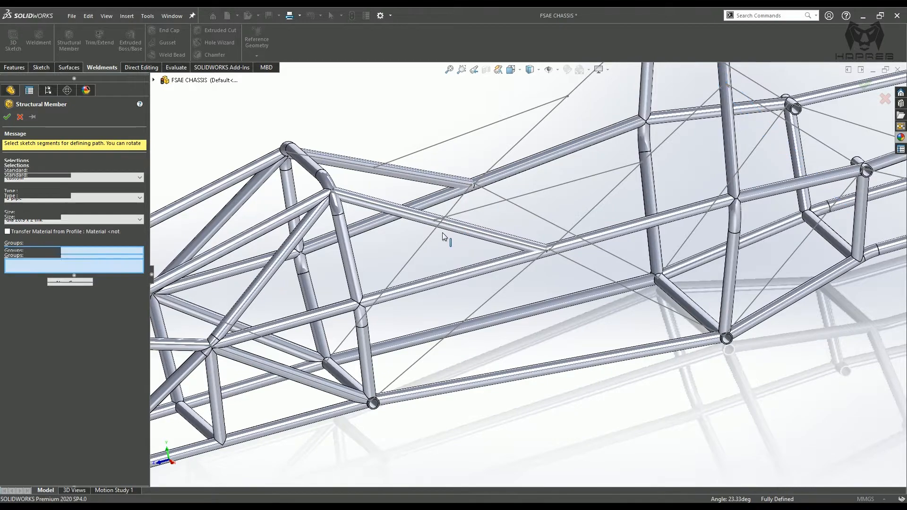
pyautogui.scroll(-8, 548, 248)
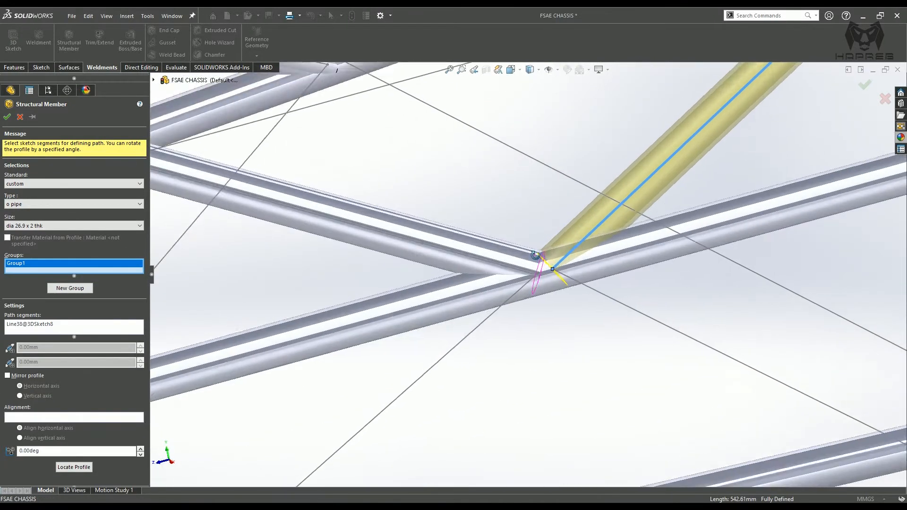
pyautogui.moveTo(522, 227); pyautogui.dragTo(530, 256, button='middle')
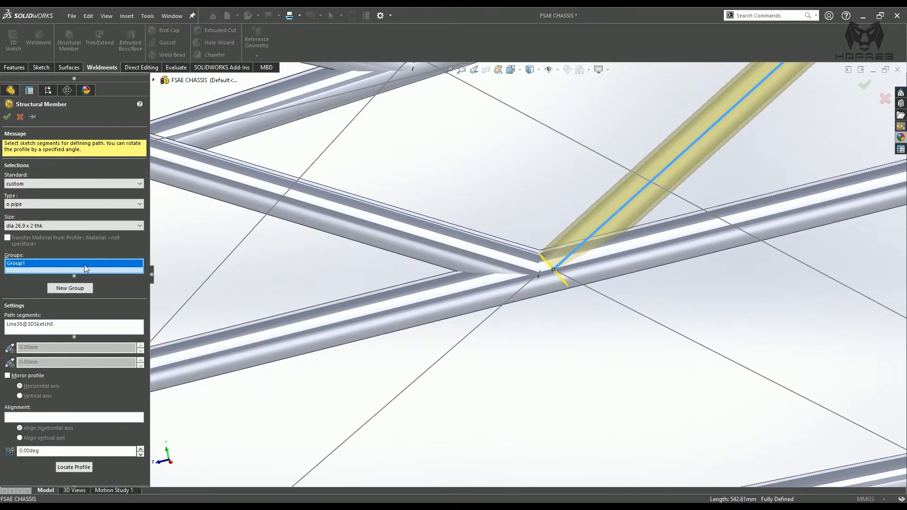
pyautogui.click(69, 288)
pyautogui.scroll(5, 520, 198)
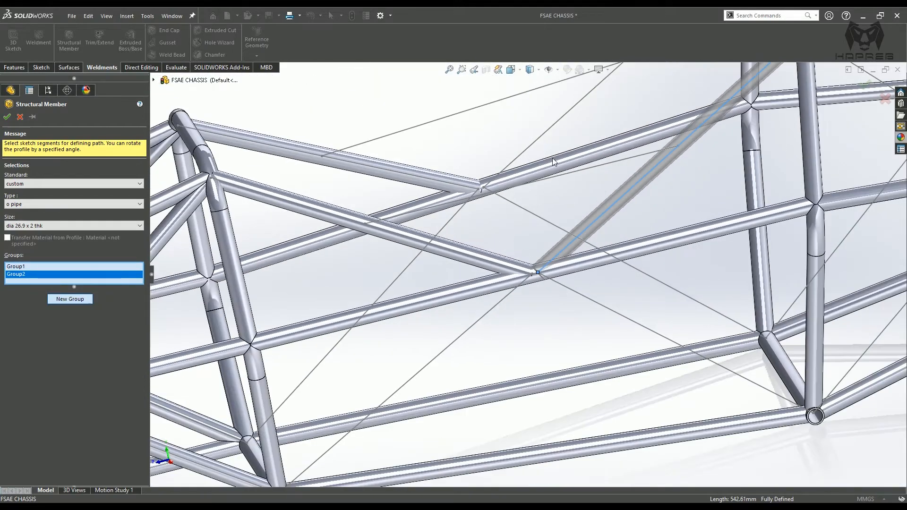
pyautogui.click(533, 144)
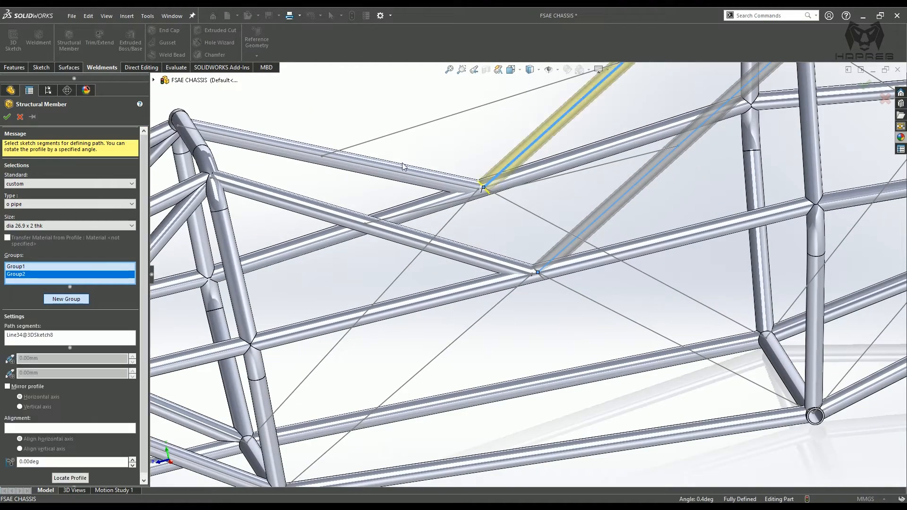
pyautogui.click(7, 118)
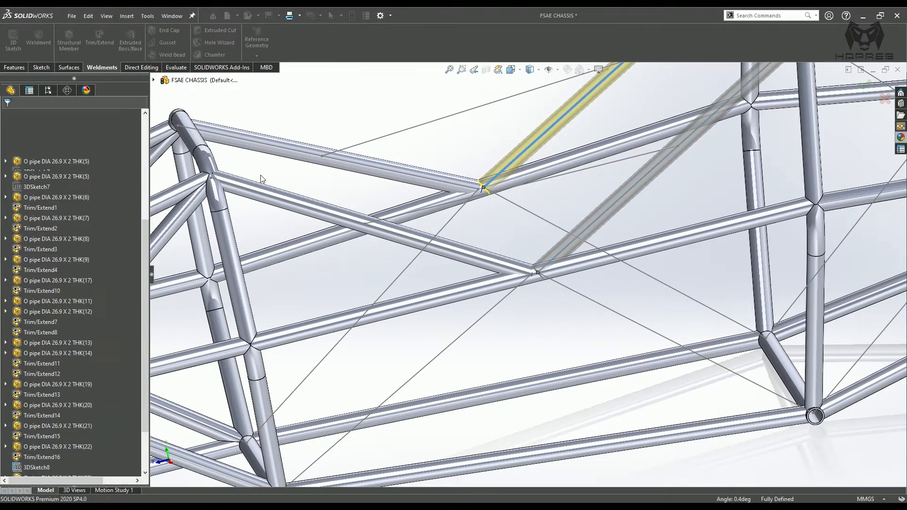
# - Set up a trim with the two tubes sloping from the front hoop to the side rails as the bodies to be trimmed
pyautogui.moveTo(543, 222); pyautogui.dragTo(586, 232, button='middle')
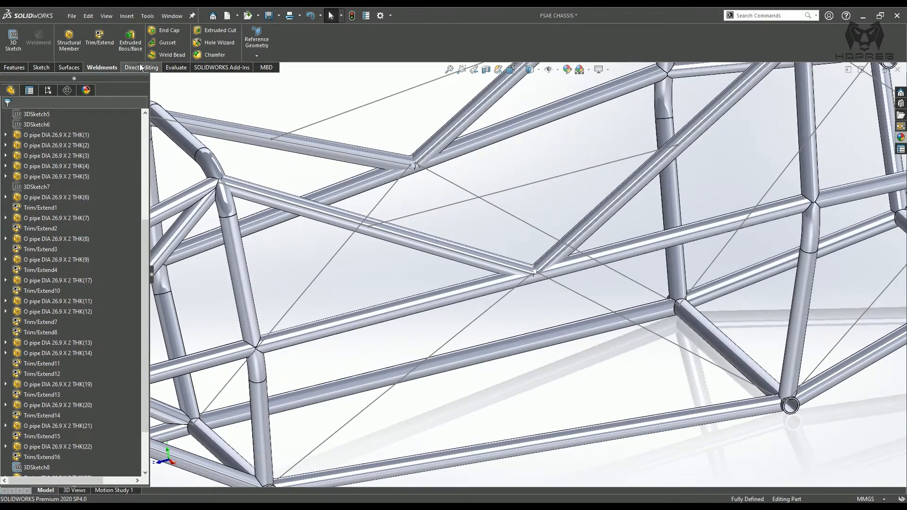
pyautogui.click(99, 38)
pyautogui.click(269, 193)
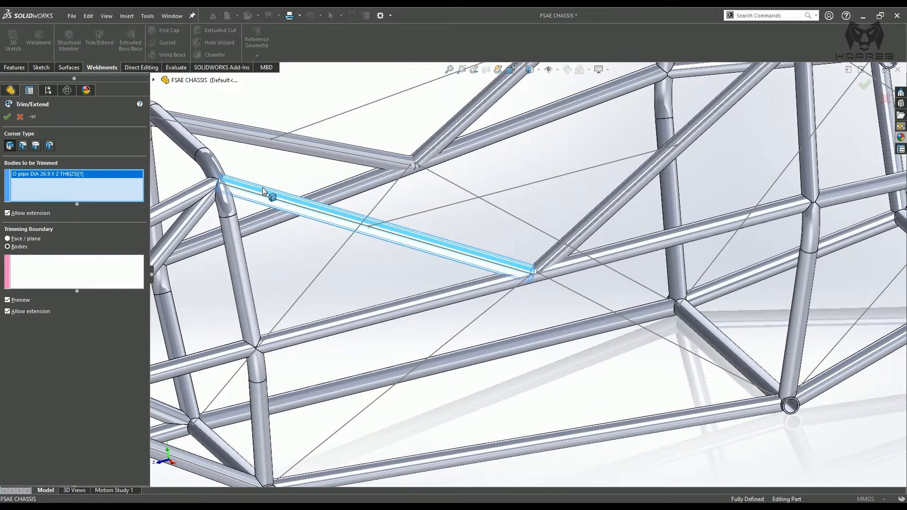
pyautogui.click(236, 142)
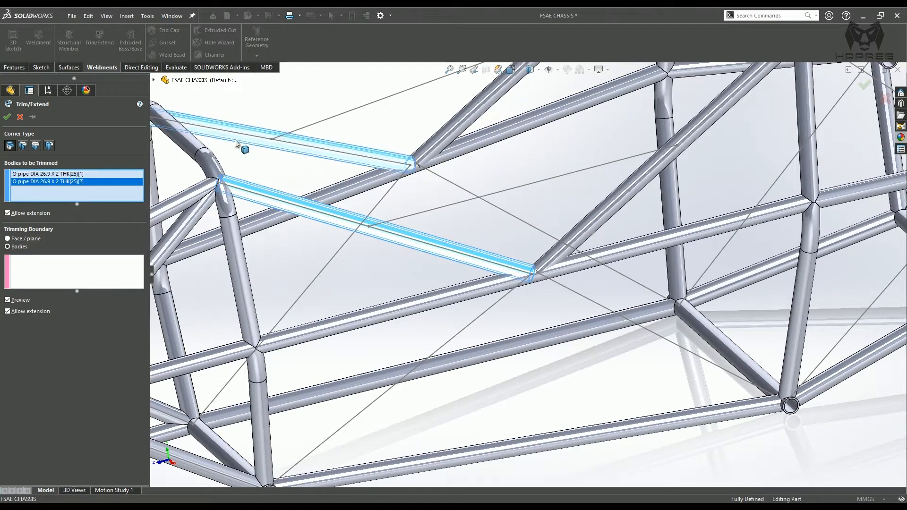
pyautogui.click(39, 265)
# - Use the front hoop's two upper bends and both middle side rails as trimming boundaries, disable boundary extension and apply the trim
pyautogui.scroll(2, 319, 259)
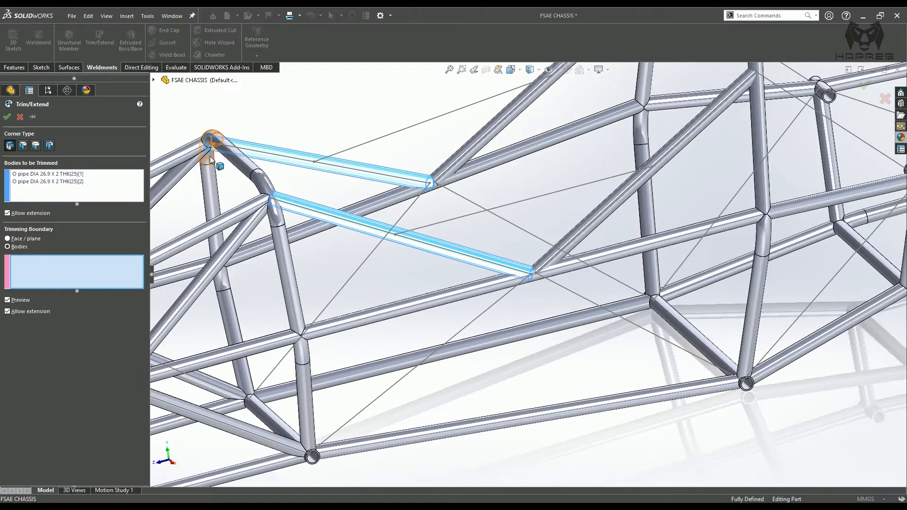
pyautogui.click(209, 156)
pyautogui.click(265, 186)
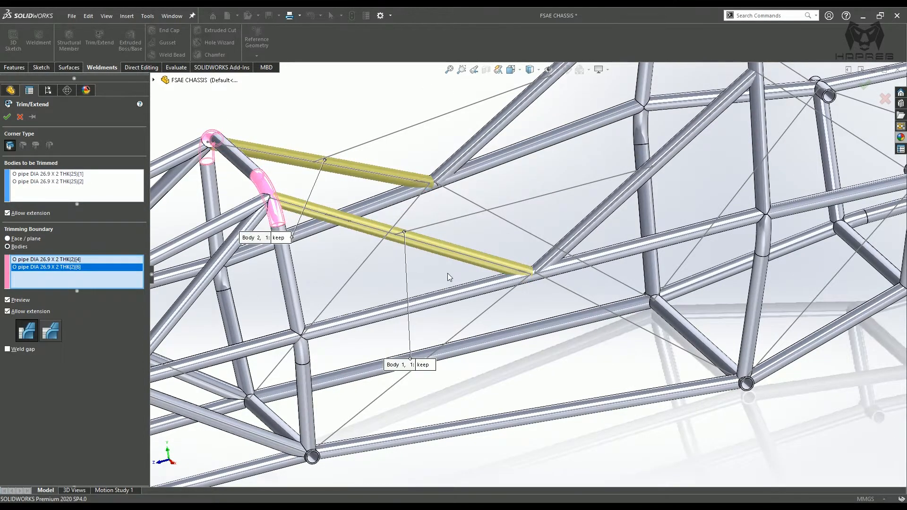
pyautogui.click(502, 286)
pyautogui.click(405, 199)
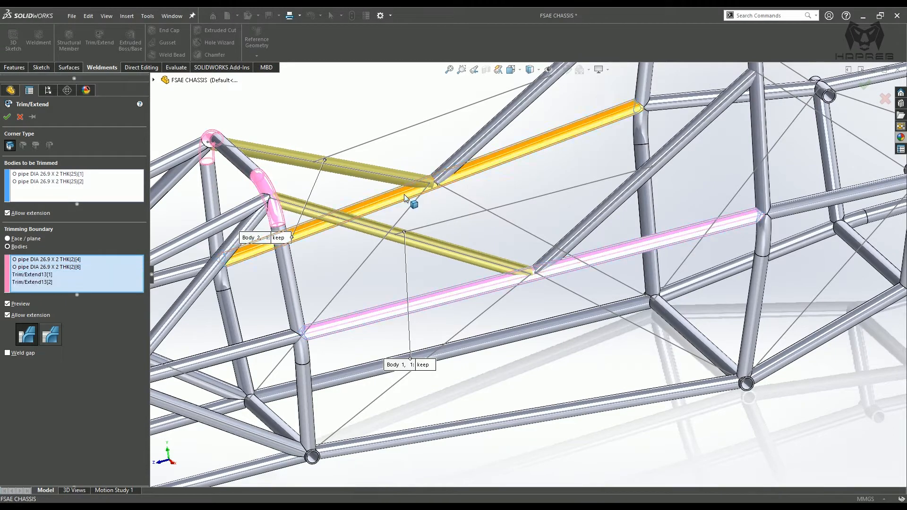
pyautogui.scroll(-3, 425, 181)
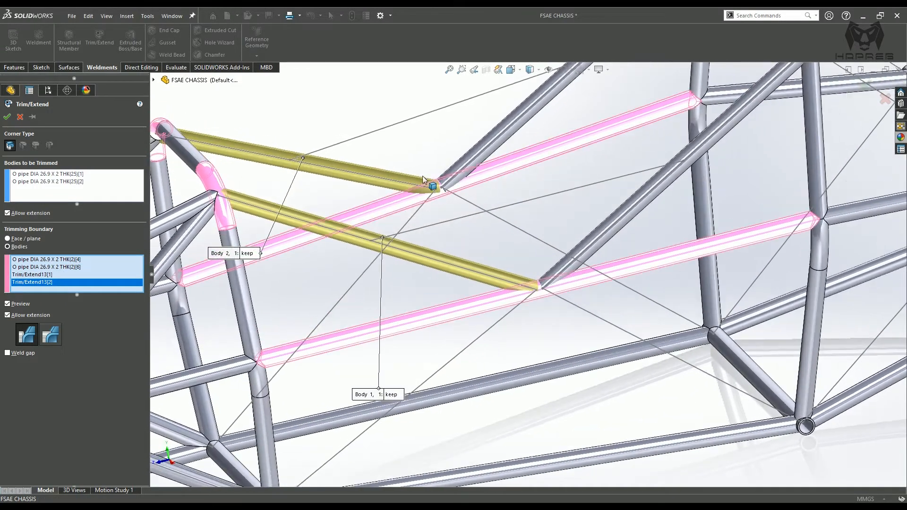
pyautogui.click(7, 315)
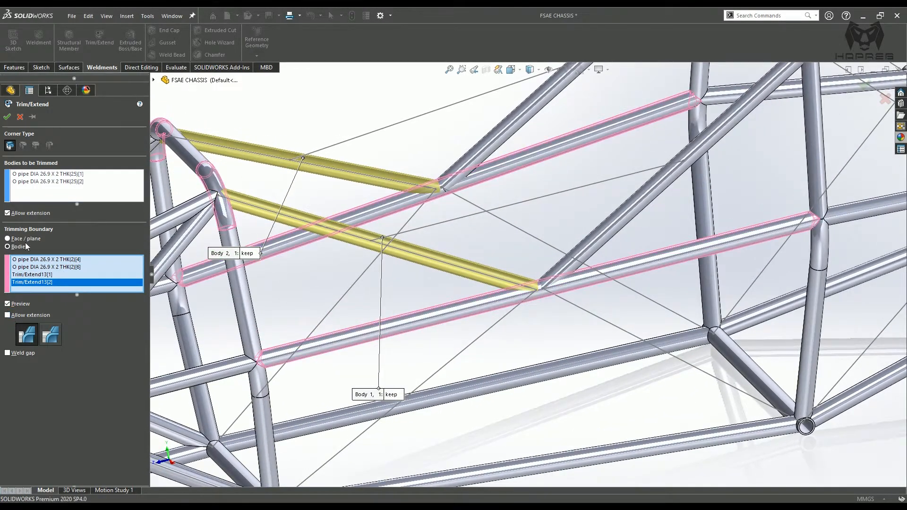
pyautogui.click(6, 118)
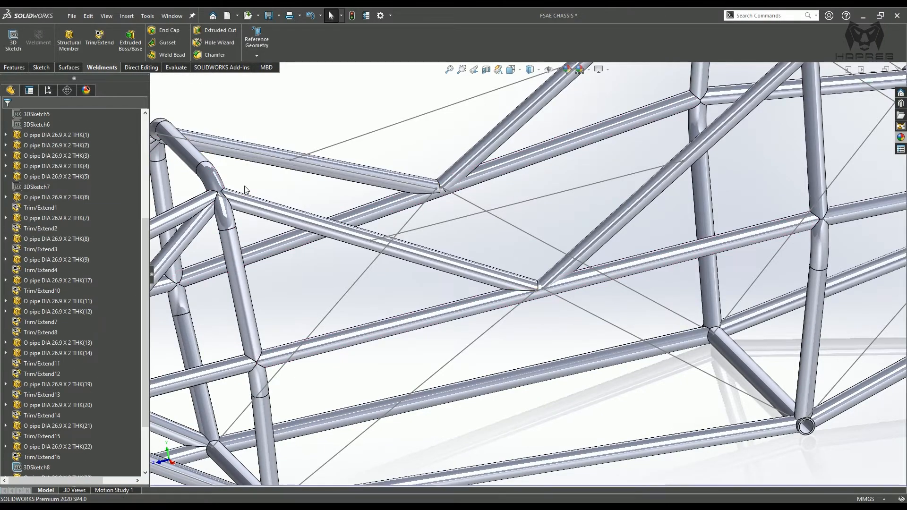
# - Trim the two diagonals rising to the main hoop against the hoop's legs and both middle side rails, with boundary extension disabled
pyautogui.moveTo(548, 181); pyautogui.dragTo(566, 180, button='middle')
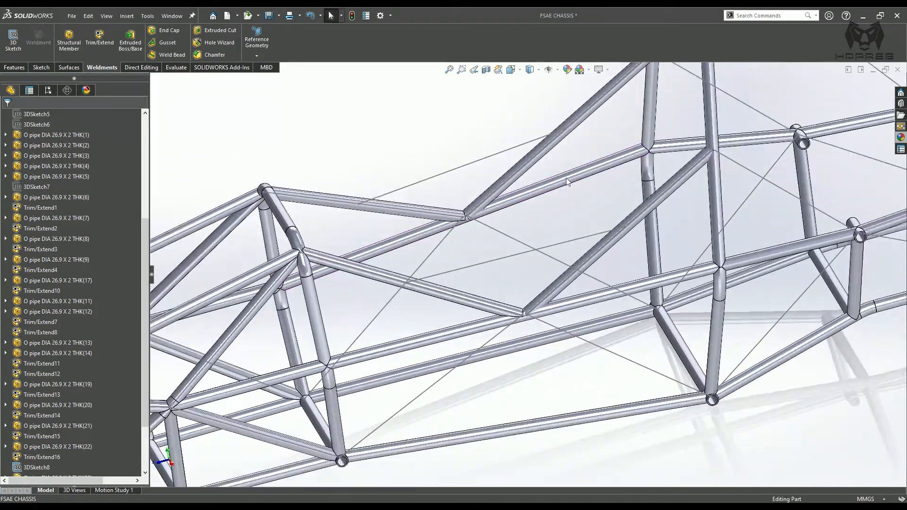
pyautogui.click(94, 41)
pyautogui.click(510, 179)
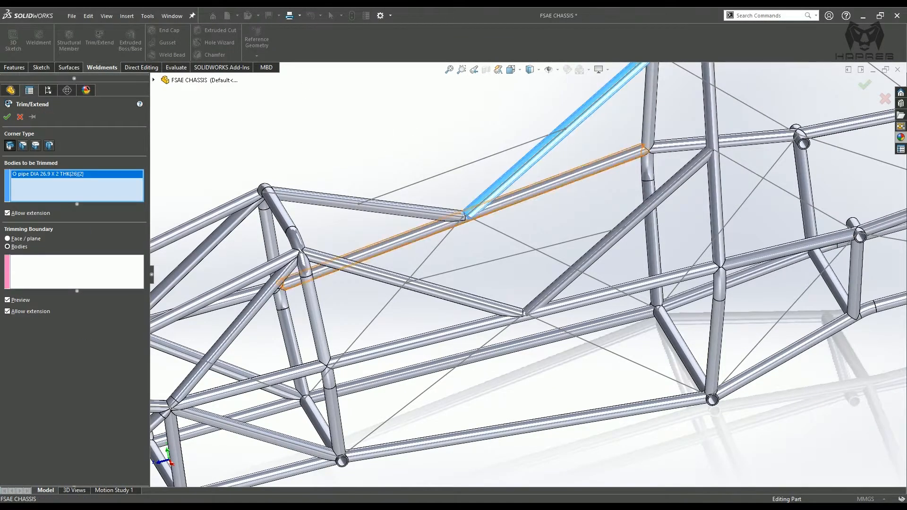
pyautogui.click(594, 263)
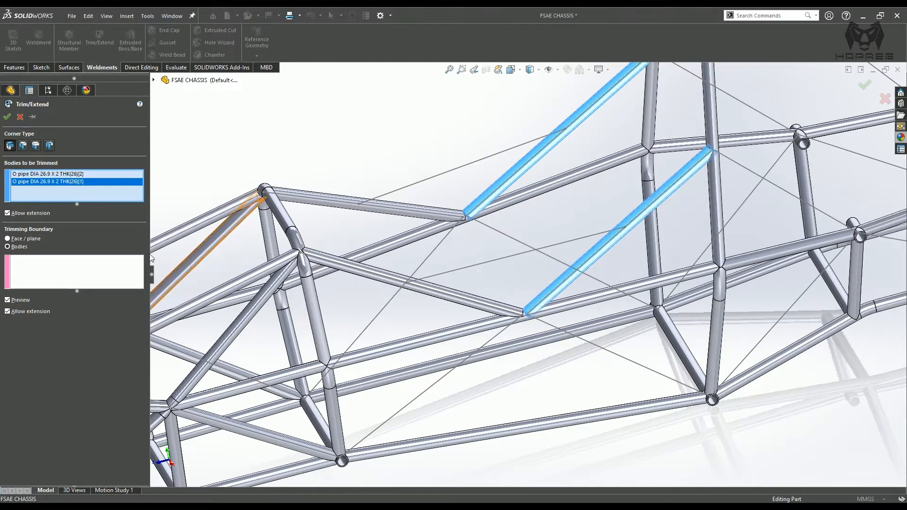
pyautogui.click(52, 275)
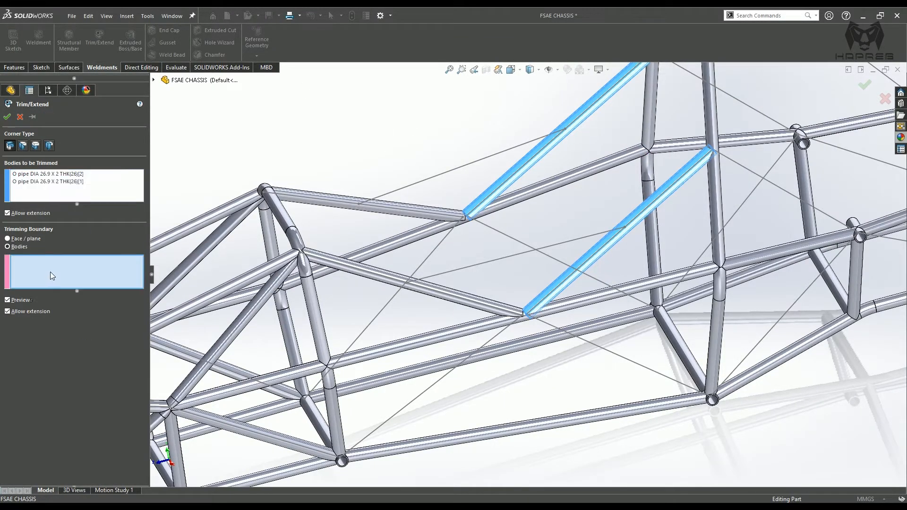
pyautogui.click(715, 210)
pyautogui.click(654, 121)
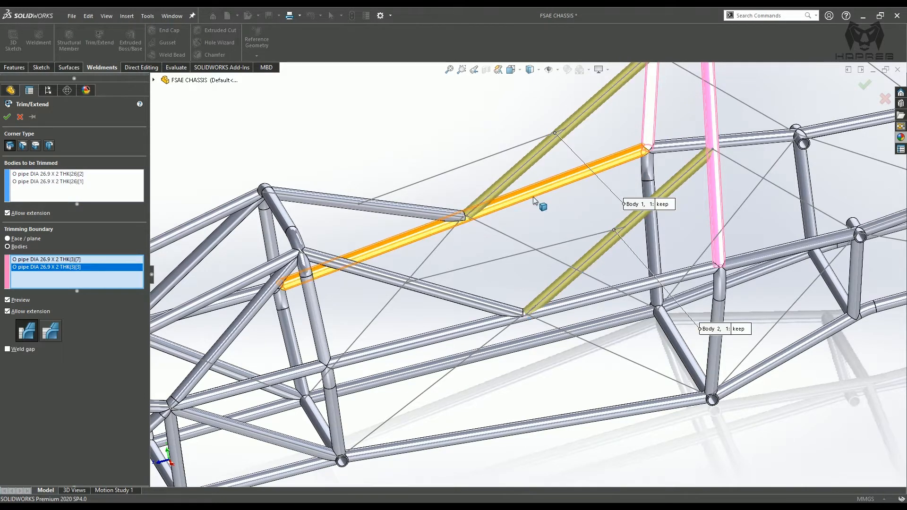
pyautogui.click(541, 198)
pyautogui.click(559, 315)
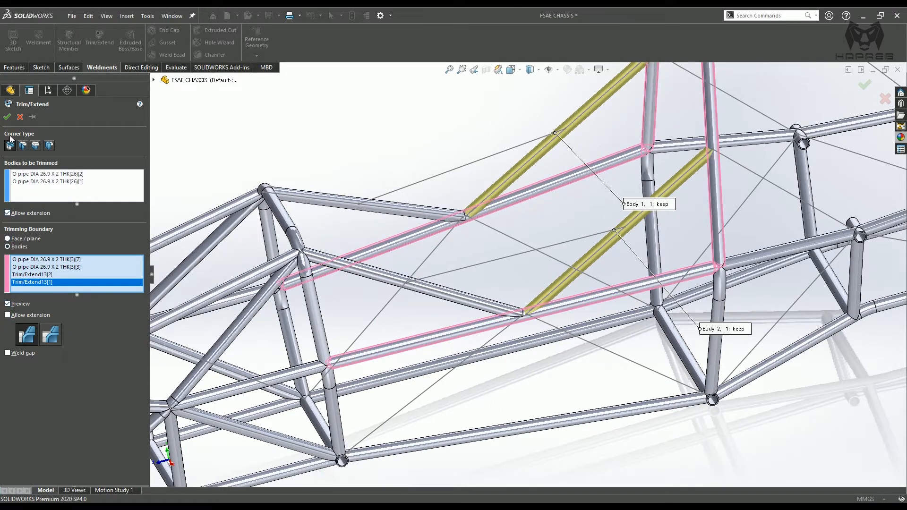
pyautogui.click(7, 117)
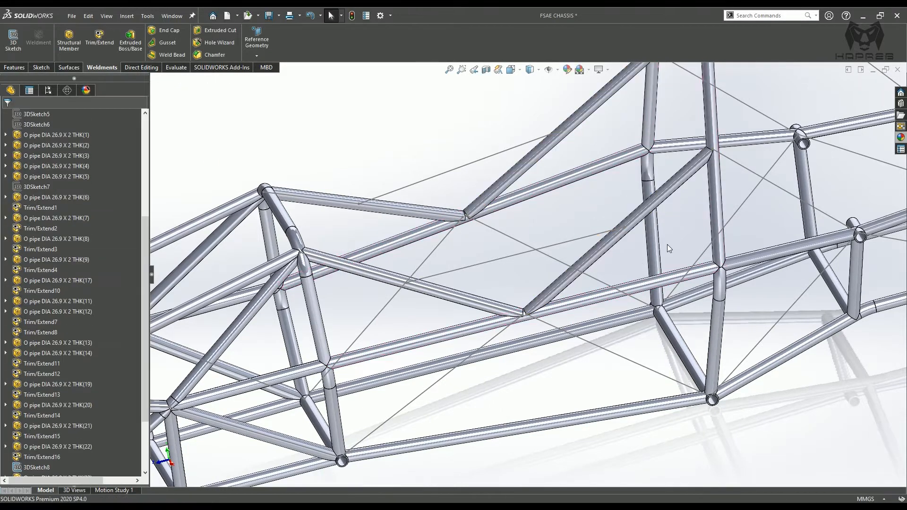
# - Create dia 26.9 x 2 thk o pipe members on the two diagonals sloping from the main hoop to the rear side nodes, each in its own group
pyautogui.moveTo(683, 214); pyautogui.dragTo(572, 257, button='middle')
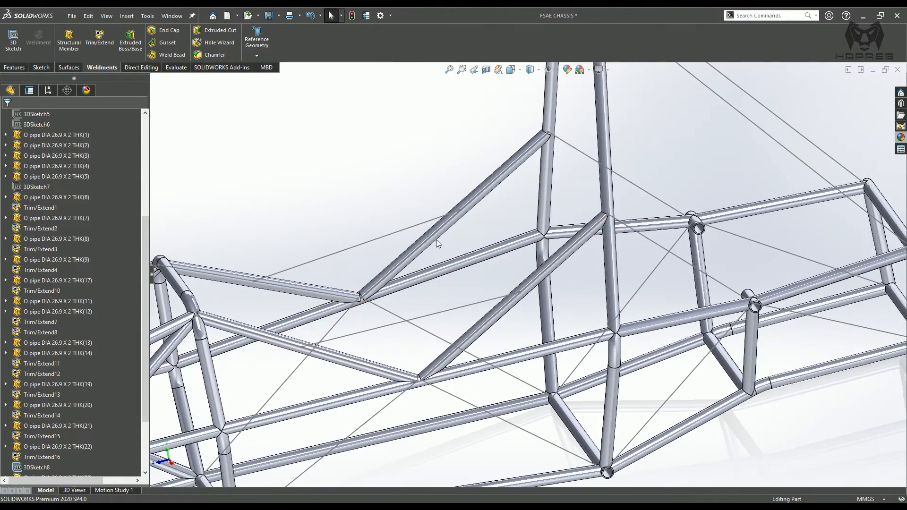
pyautogui.click(70, 37)
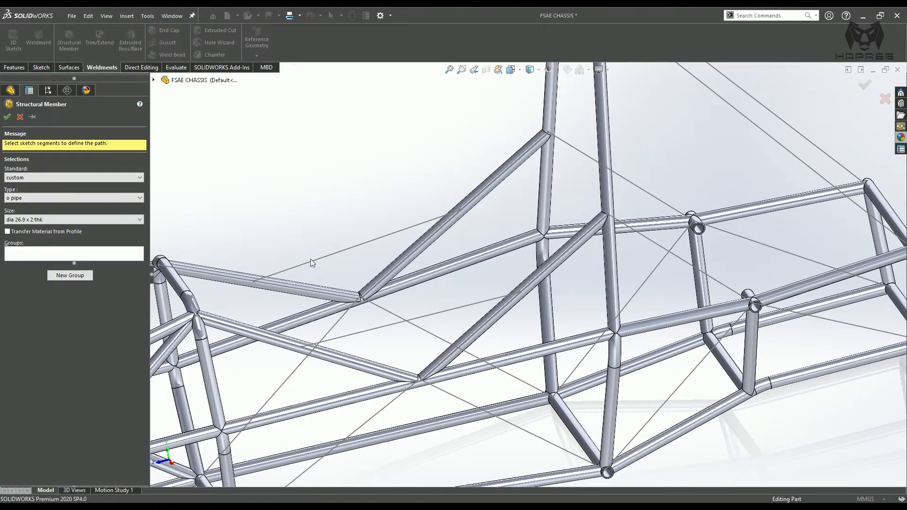
pyautogui.click(643, 236)
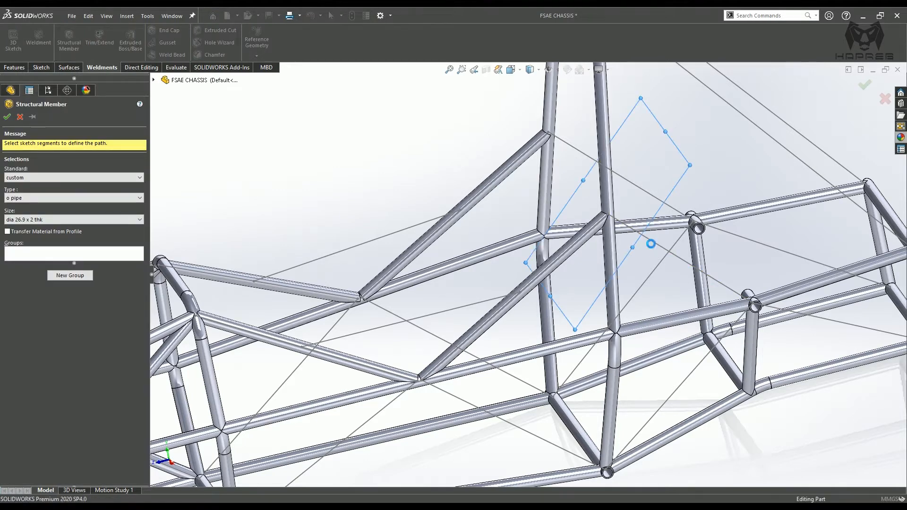
pyautogui.click(66, 289)
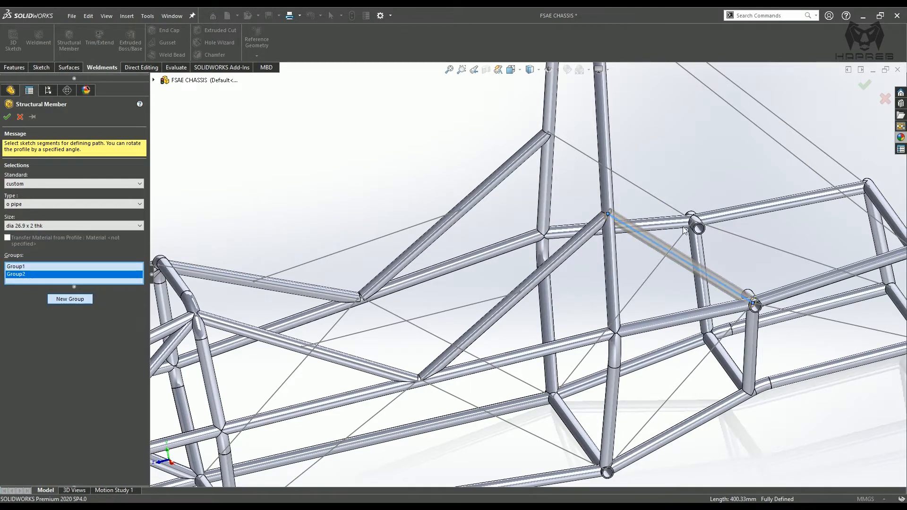
pyautogui.click(663, 205)
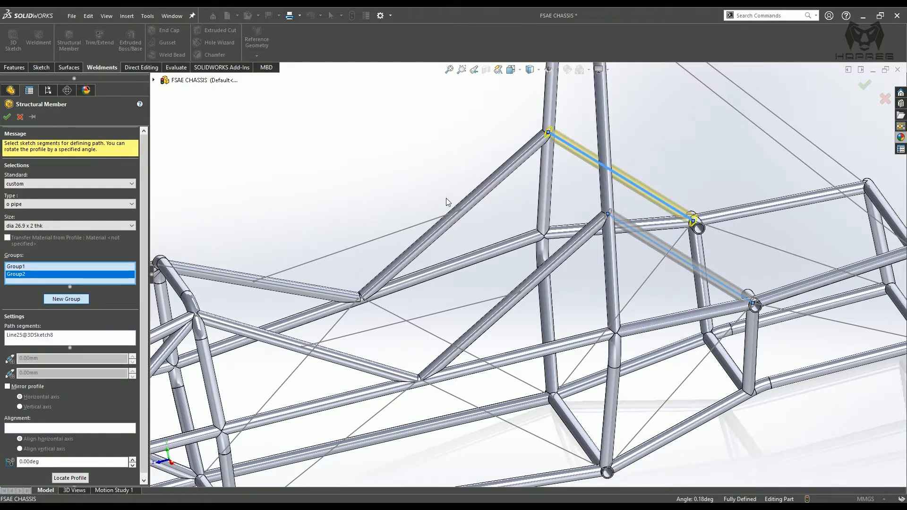
pyautogui.click(7, 117)
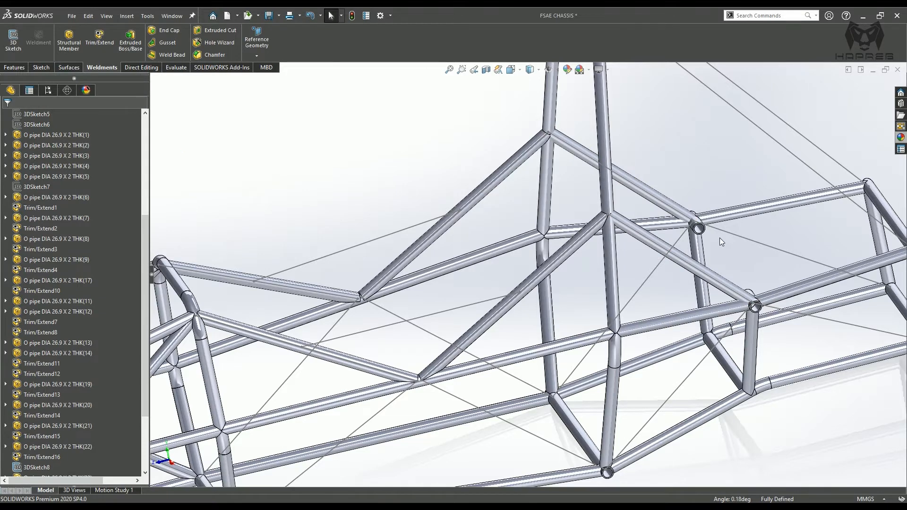
# - Set up a trim of the two rear diagonals, using the main hoop's legs and the two diagonals ahead of it as trimming boundaries
pyautogui.scroll(-2, 687, 239)
pyautogui.click(94, 43)
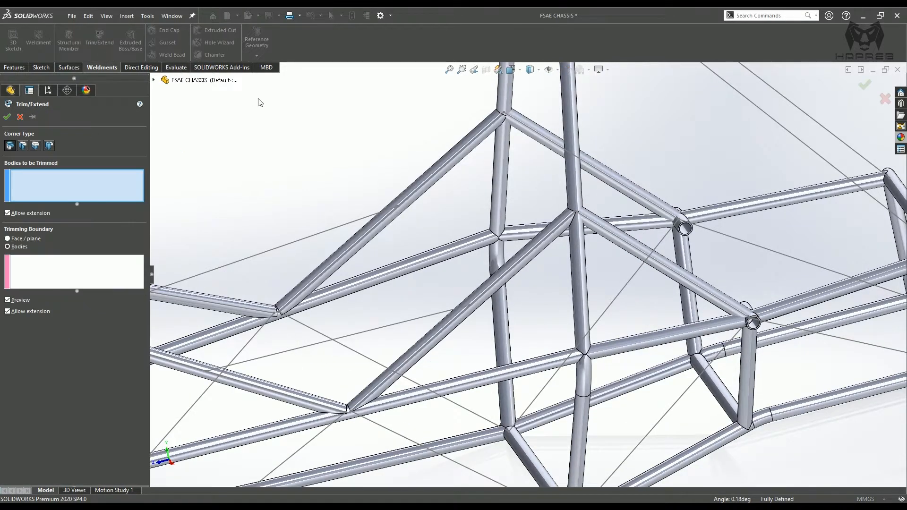
pyautogui.click(620, 182)
pyautogui.click(601, 227)
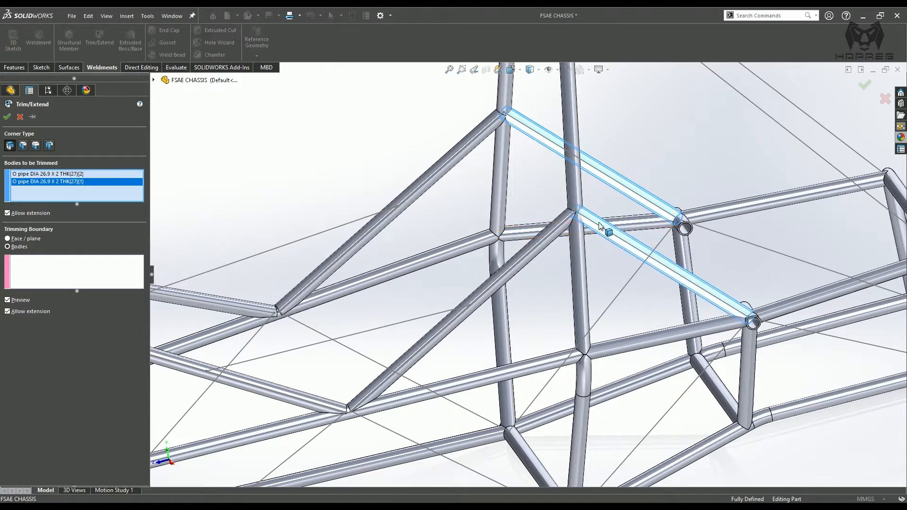
pyautogui.click(92, 278)
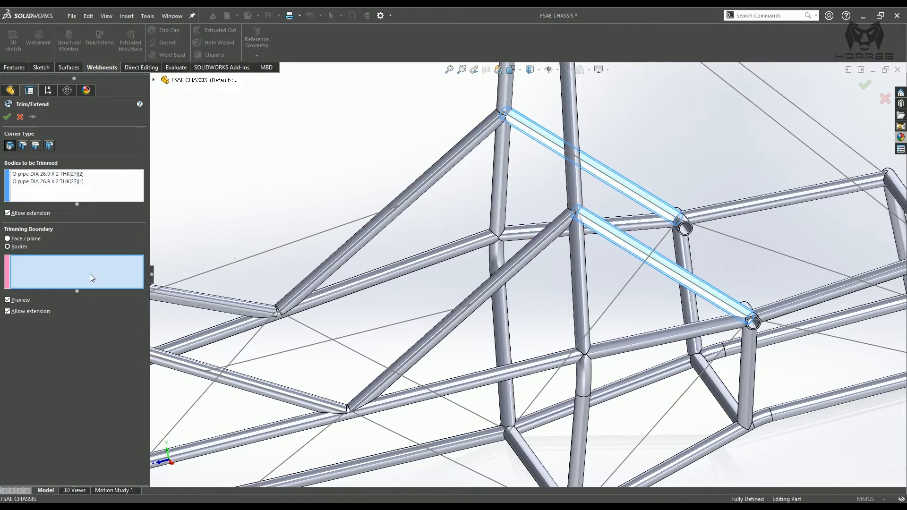
pyautogui.click(577, 267)
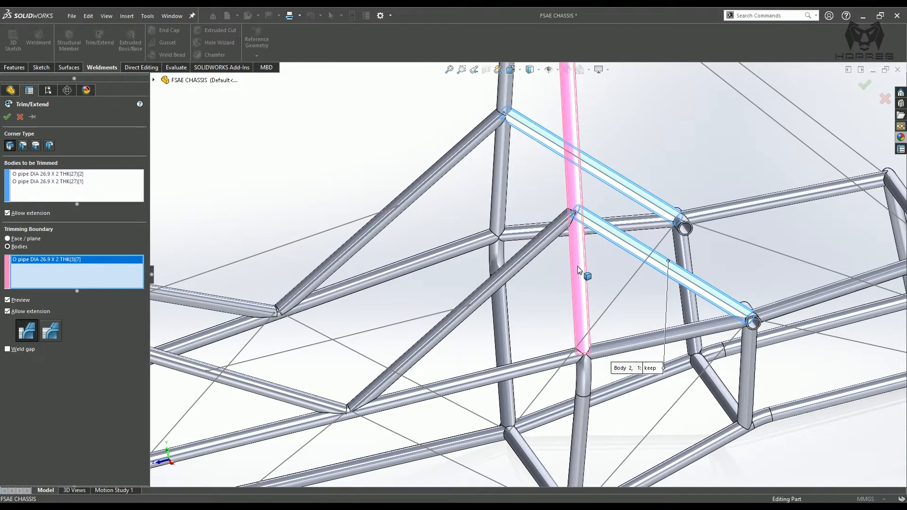
pyautogui.click(506, 130)
pyautogui.click(548, 237)
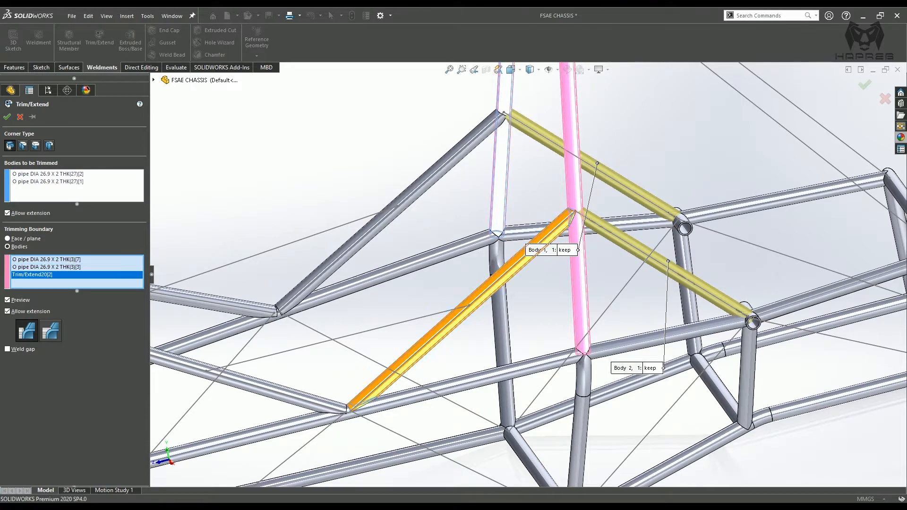
pyautogui.click(486, 139)
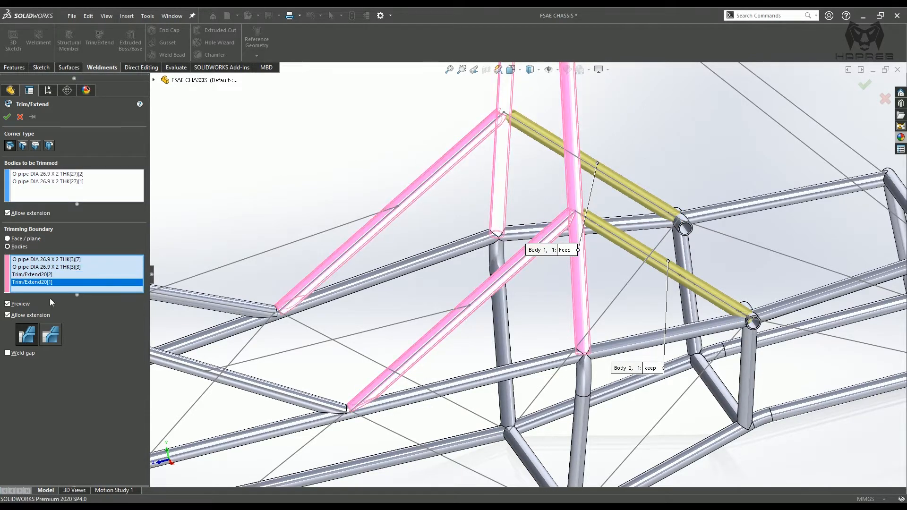
# - Disable boundary extension, add both side rails behind the main hoop and the short pieces at their rear ends as boundaries, and apply the trim
pyautogui.click(7, 316)
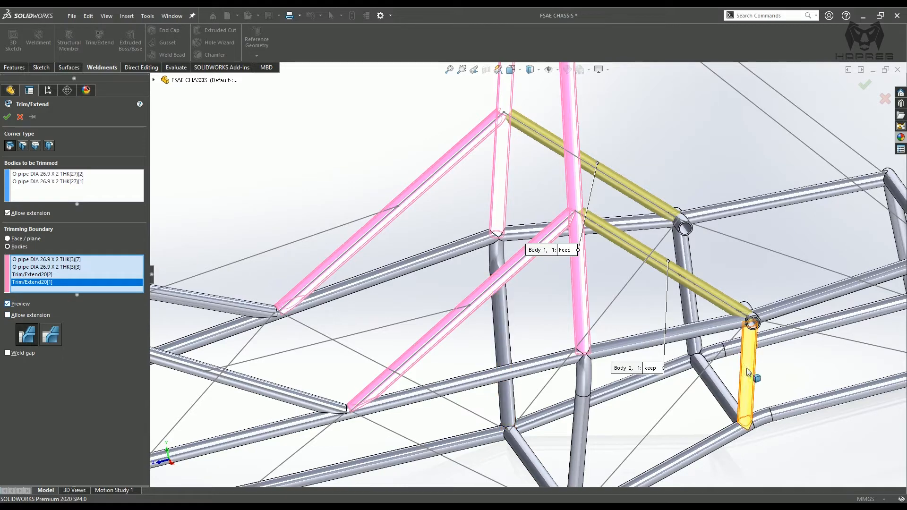
pyautogui.click(732, 325)
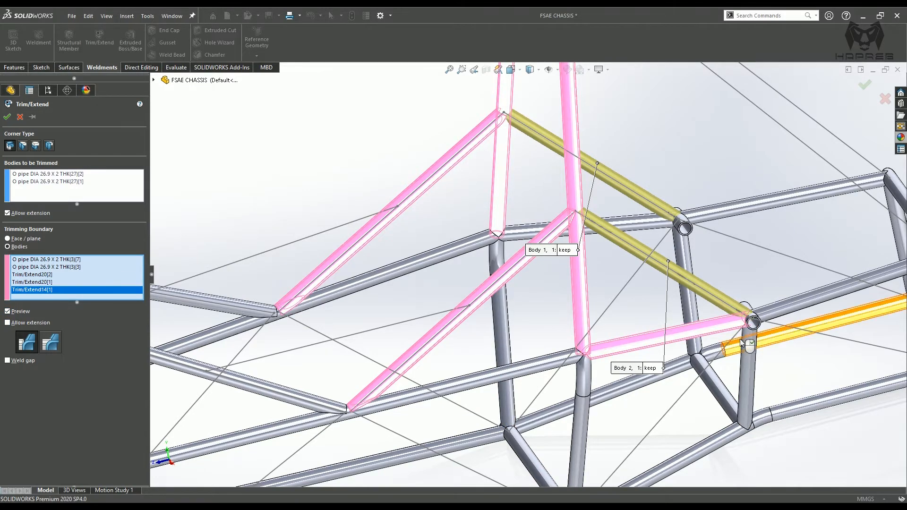
pyautogui.click(751, 317)
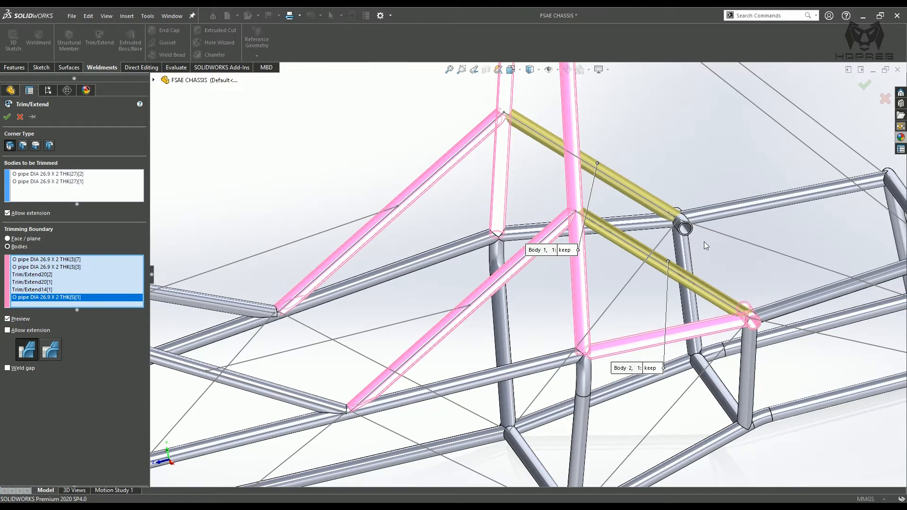
pyautogui.click(651, 221)
pyautogui.click(678, 227)
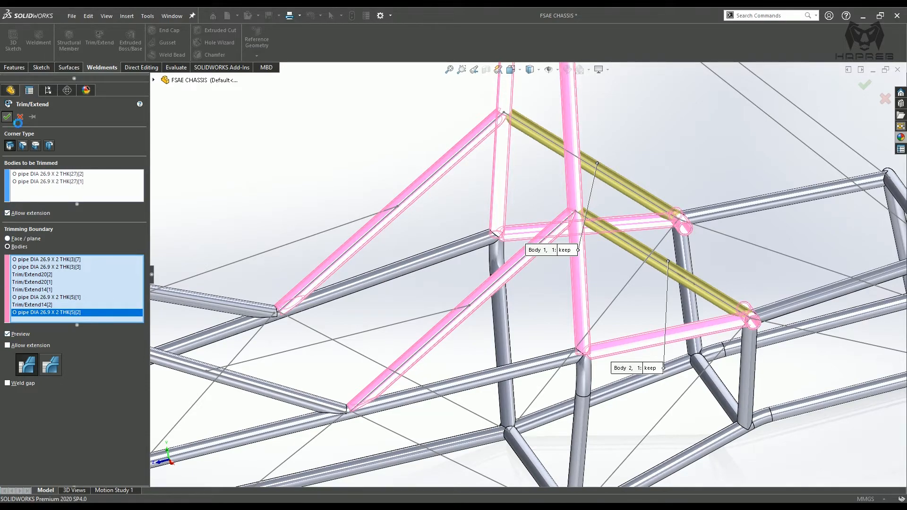
# - Create dia 26.9 x 2 thk o pipe members on the two diagonals from the middle side rails down to the front hoop's base, in separate groups
pyautogui.moveTo(540, 208); pyautogui.dragTo(548, 227, button='middle')
pyautogui.scroll(3, 406, 239)
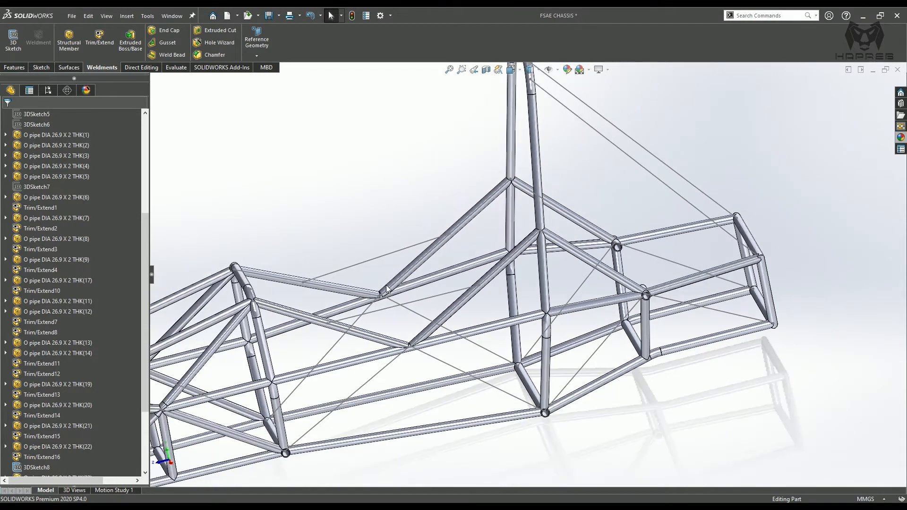
pyautogui.scroll(-2, 386, 288)
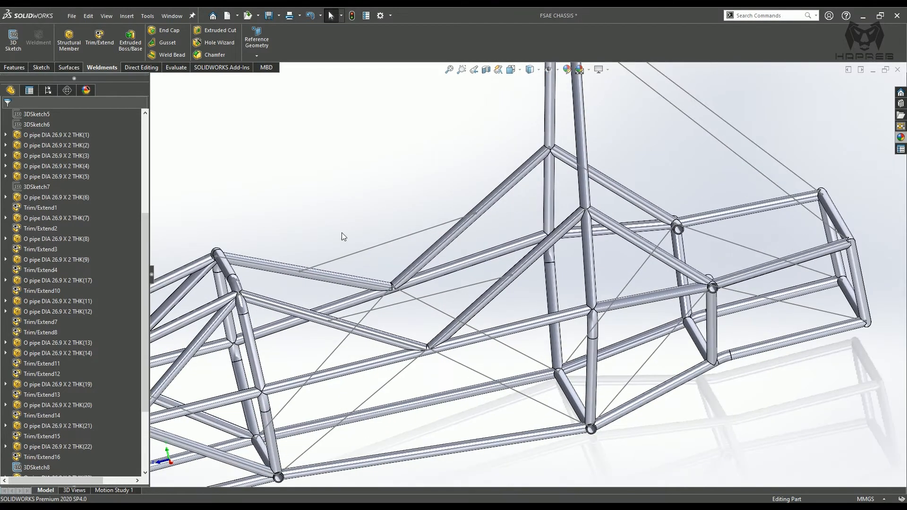
pyautogui.click(77, 44)
pyautogui.scroll(-3, 362, 422)
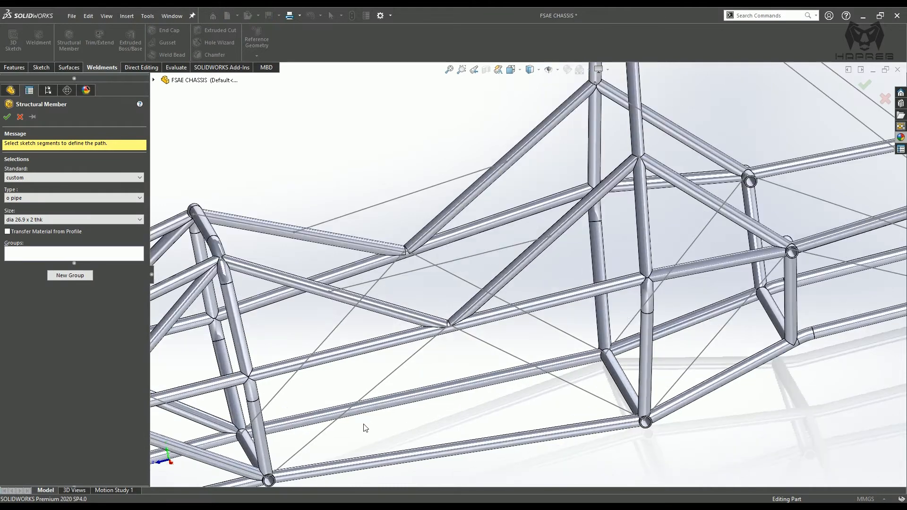
pyautogui.click(33, 257)
pyautogui.click(409, 361)
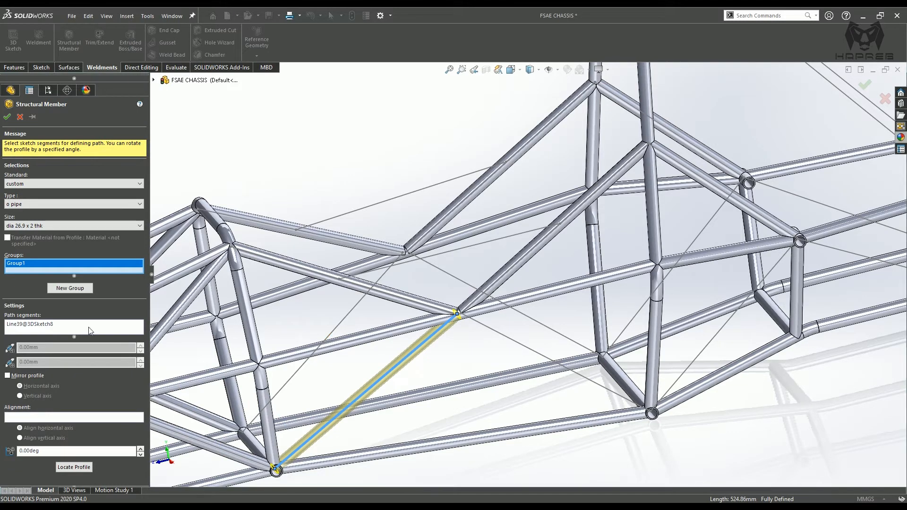
pyautogui.click(70, 288)
pyautogui.click(325, 336)
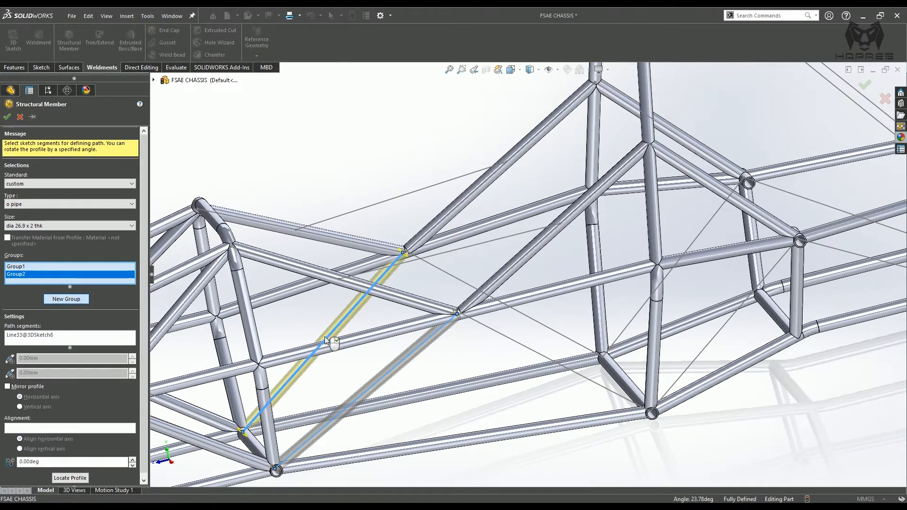
pyautogui.click(8, 117)
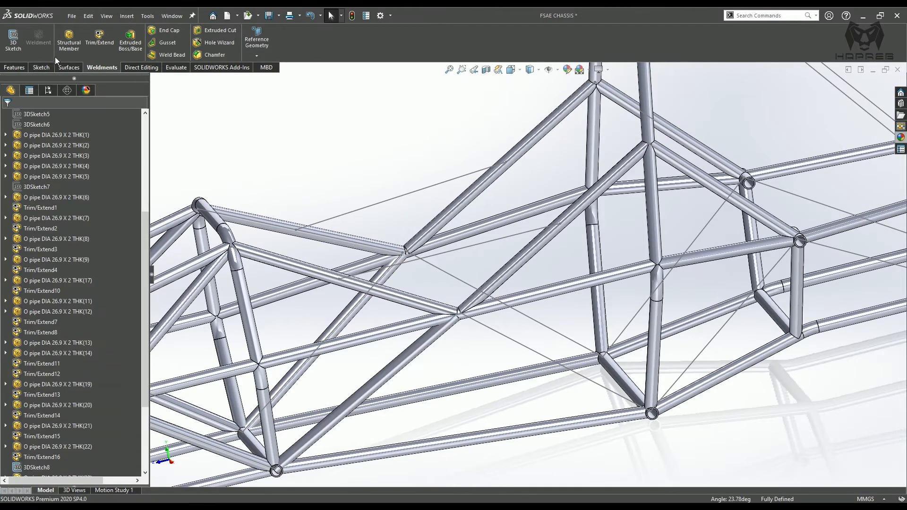
# - Create dia 26.9 x 2 thk o pipe members on the two diagonals from the middle side rails down to the main hoop's base, in separate groups
pyautogui.click(66, 46)
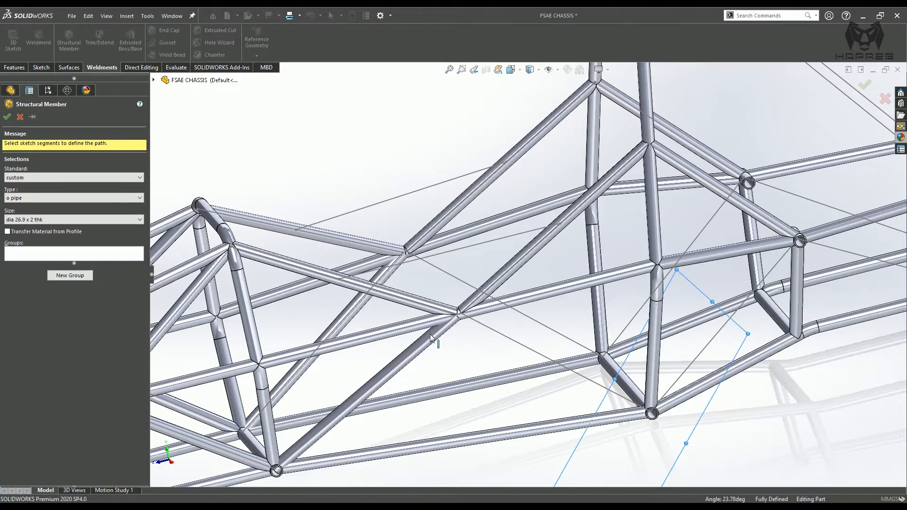
pyautogui.click(507, 340)
pyautogui.click(61, 288)
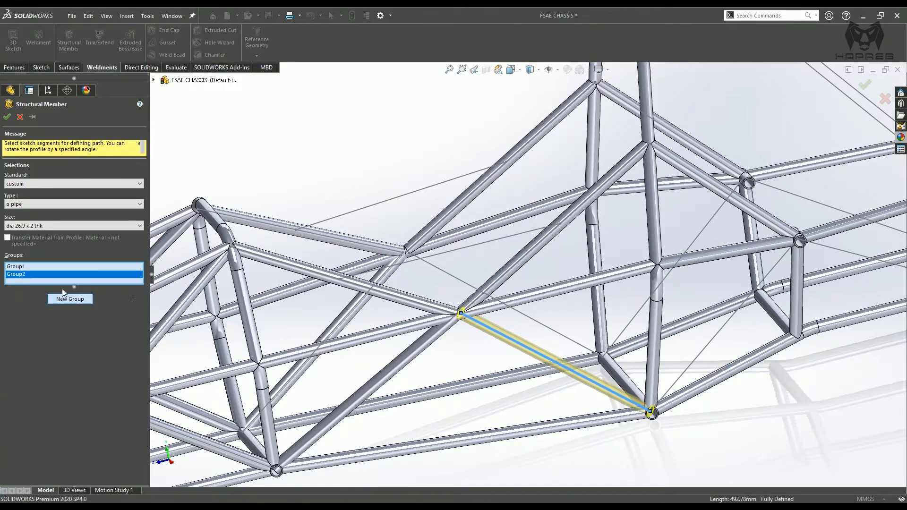
pyautogui.click(532, 323)
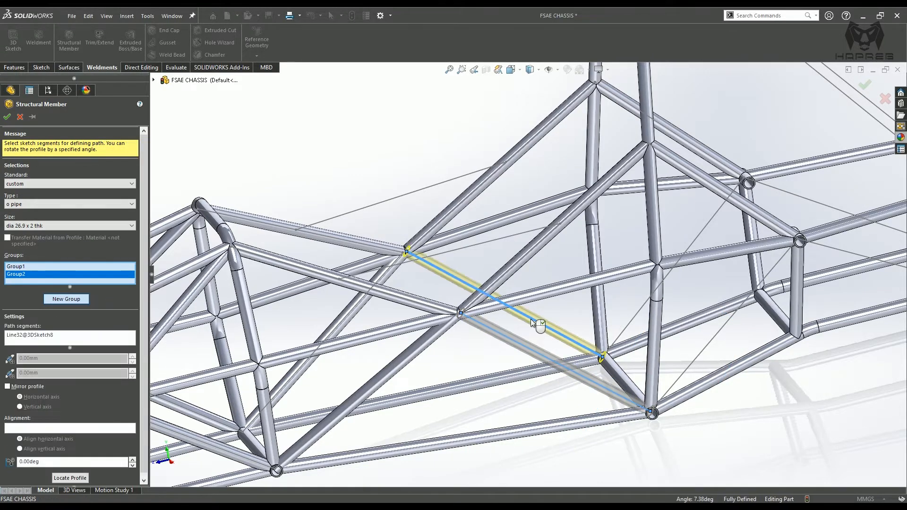
pyautogui.click(6, 116)
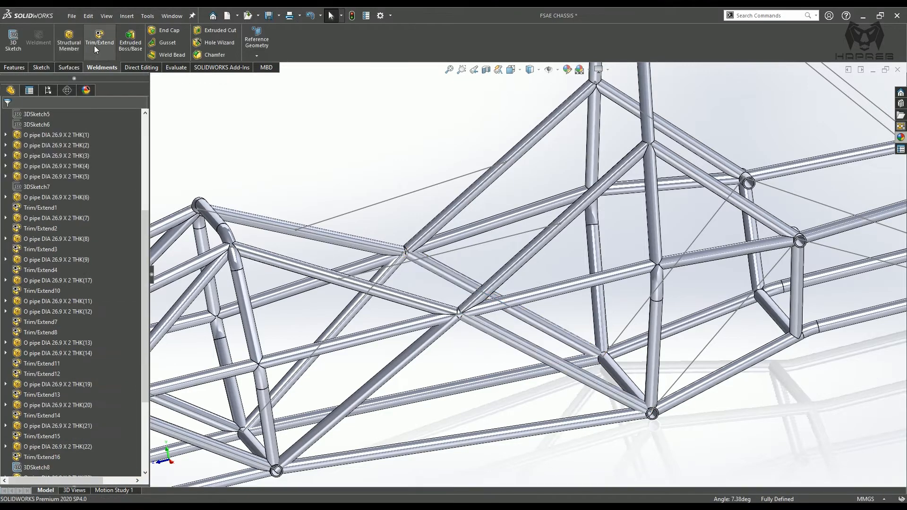
# - Set up a trim with the two diagonals descending to the front hoop's base as the bodies to be trimmed
pyautogui.click(98, 40)
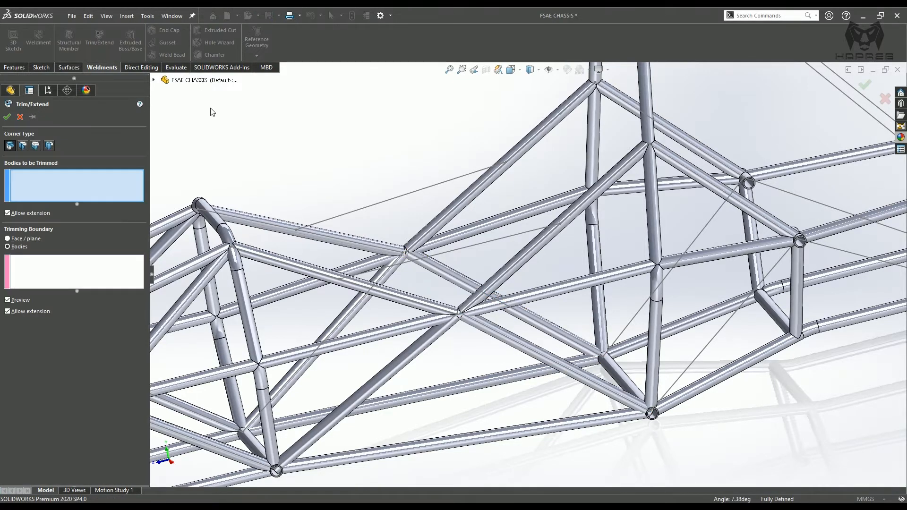
pyautogui.click(397, 366)
pyautogui.click(314, 357)
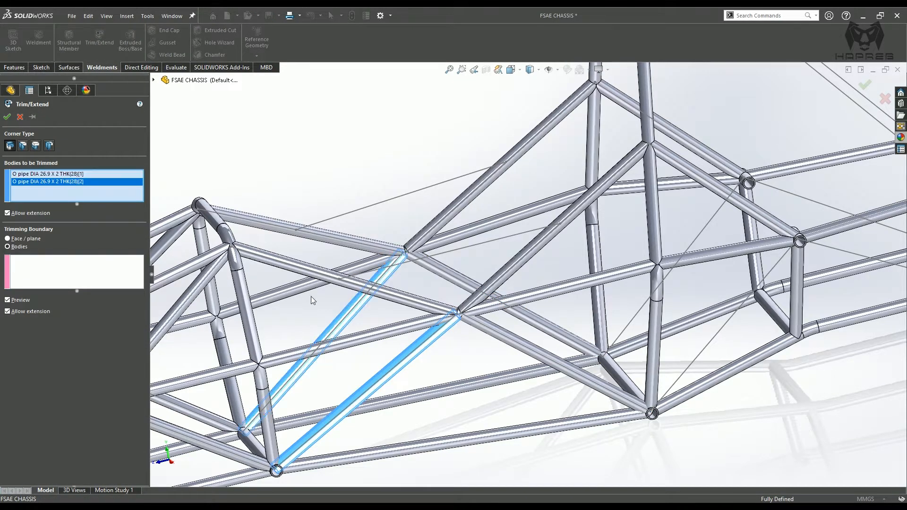
pyautogui.click(99, 273)
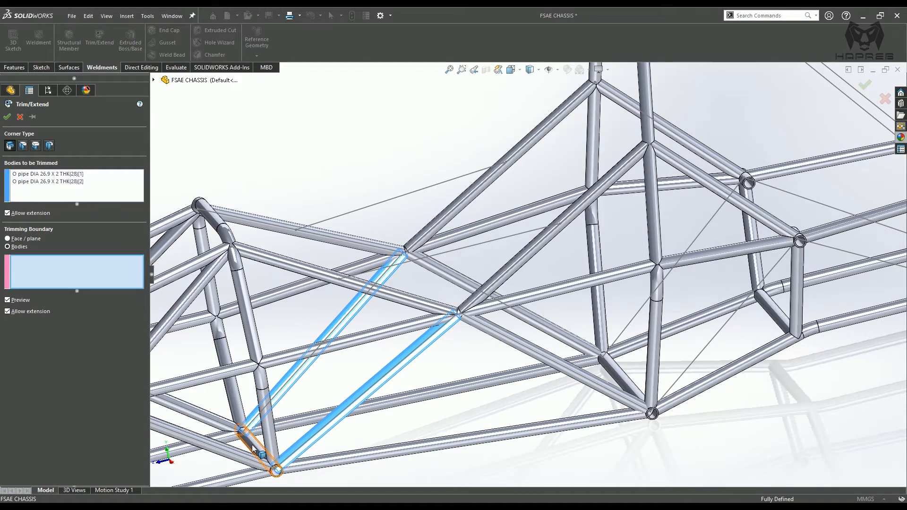
# - Add the front hoop's base cross tube, both lower hoop legs and both bottom side rails behind the hoop as trimming boundaries
pyautogui.scroll(-1, 271, 447)
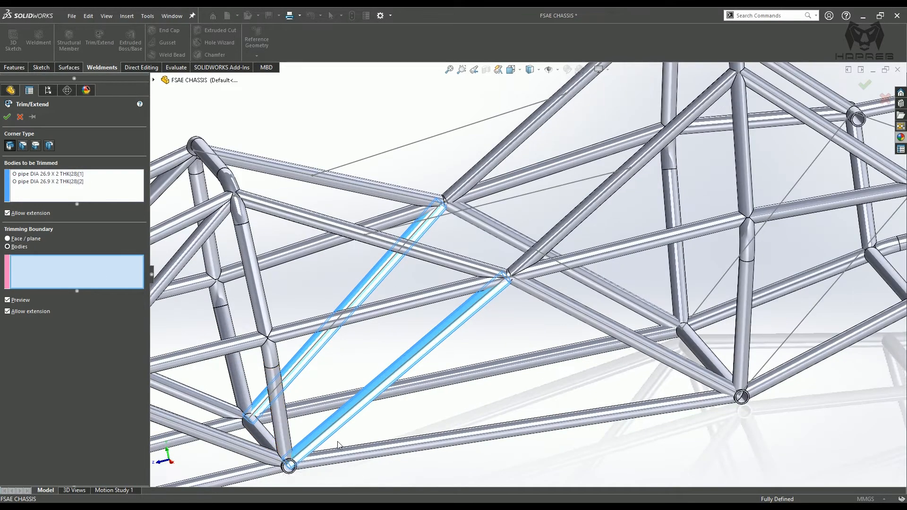
pyautogui.keyDown('ctrl'); pyautogui.moveTo(346, 444); pyautogui.dragTo(374, 364, button='middle'); pyautogui.keyUp('ctrl')
pyautogui.scroll(-4, 330, 283)
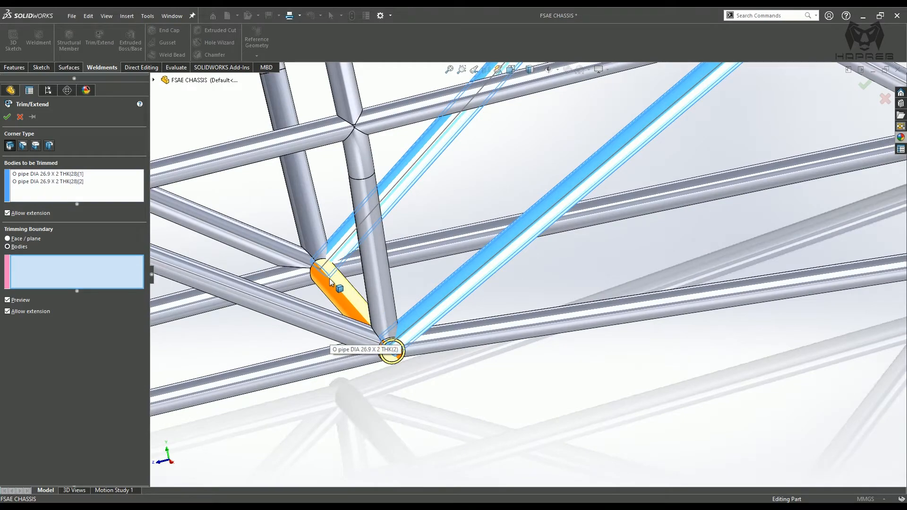
pyautogui.click(331, 282)
pyautogui.click(345, 270)
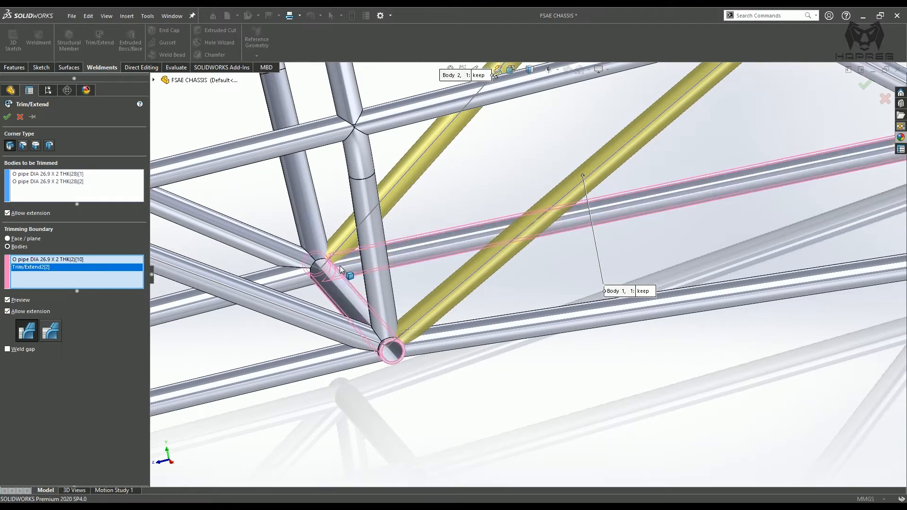
pyautogui.click(313, 231)
pyautogui.moveTo(427, 269); pyautogui.dragTo(409, 275, button='middle')
pyautogui.click(306, 326)
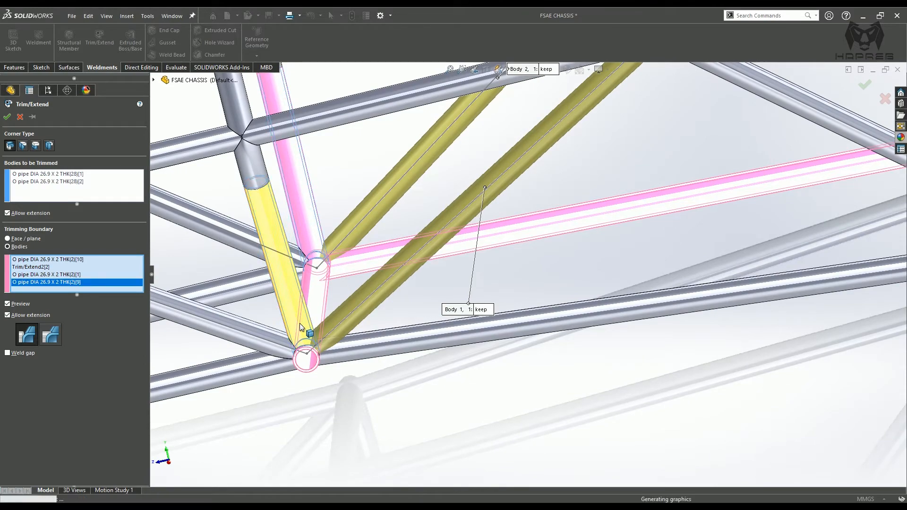
pyautogui.click(336, 352)
# - Add both middle side rails as trimming boundaries, disable boundary extension and apply the trim to the front hoop diagonals
pyautogui.scroll(5, 454, 294)
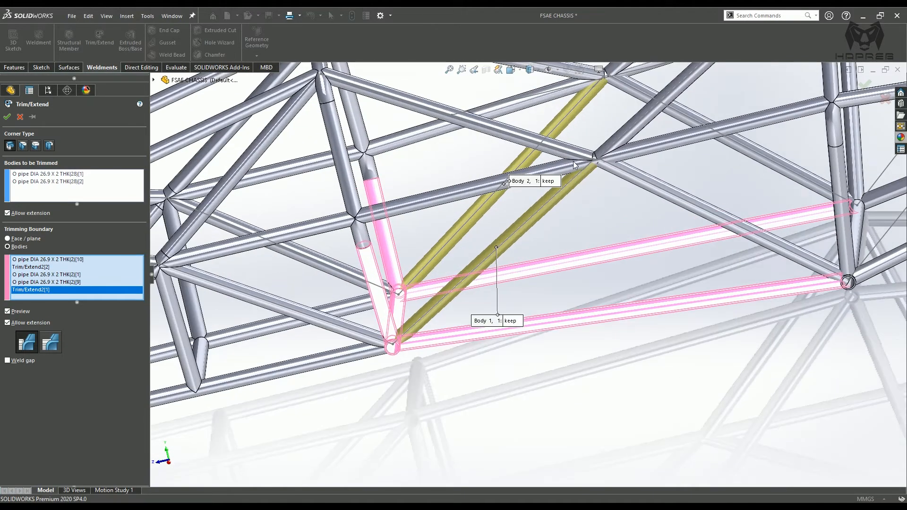
pyautogui.click(564, 167)
pyautogui.click(452, 131)
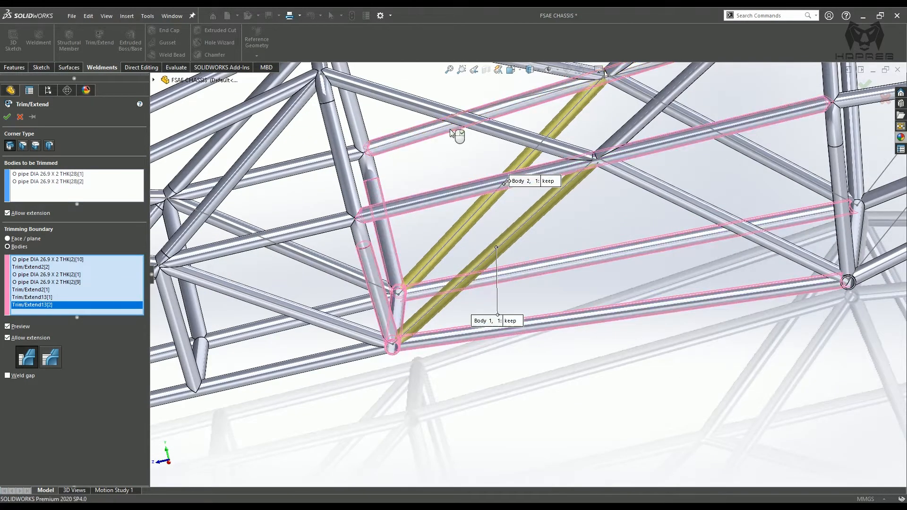
pyautogui.click(7, 338)
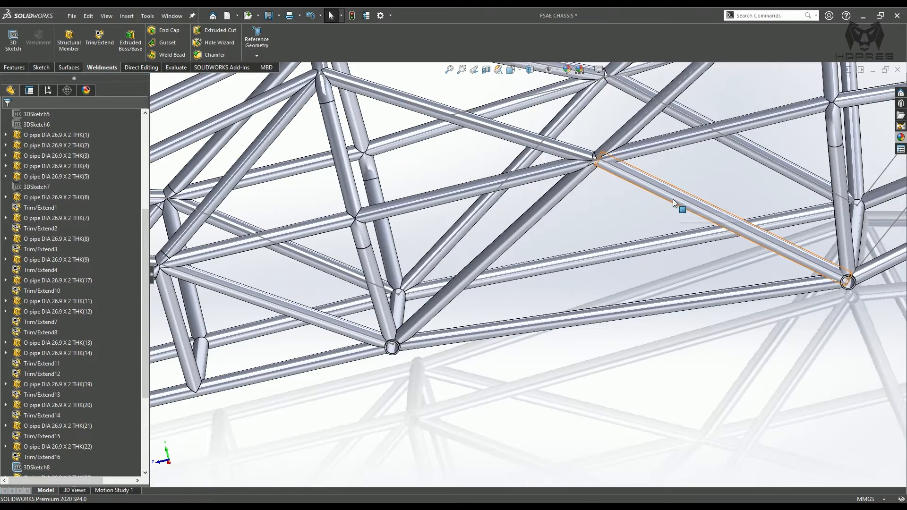
# - Set up a trim with the two diagonals descending to the main hoop's base as the bodies to be trimmed
pyautogui.keyDown('ctrl'); pyautogui.moveTo(674, 196); pyautogui.dragTo(485, 285, button='middle'); pyautogui.keyUp('ctrl')
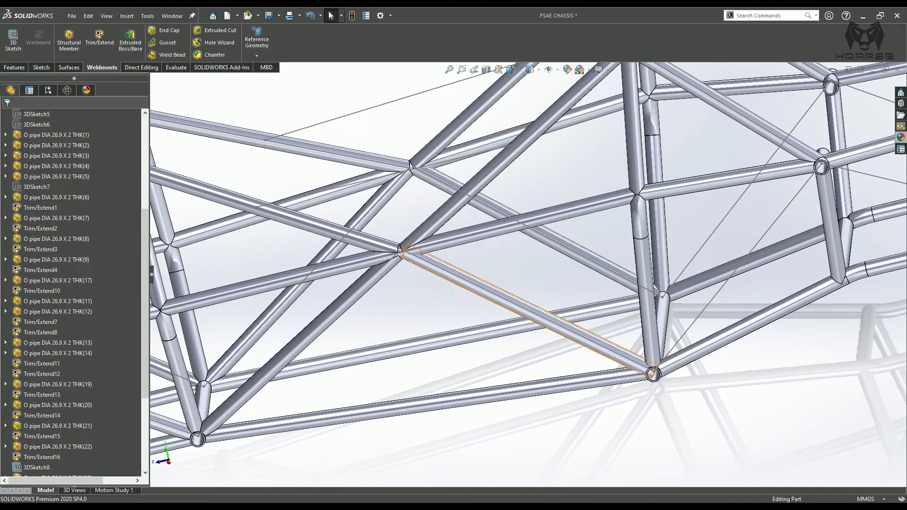
pyautogui.click(99, 44)
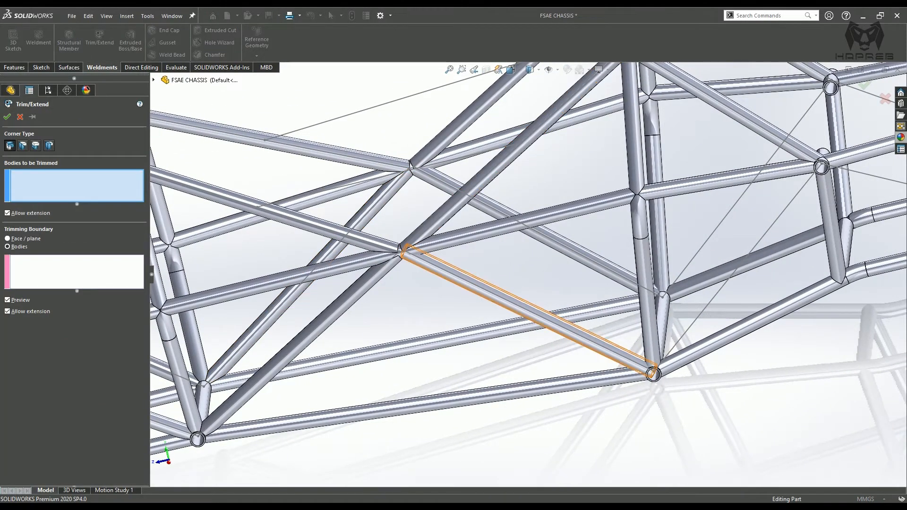
pyautogui.moveTo(653, 372); pyautogui.dragTo(656, 373, button='middle')
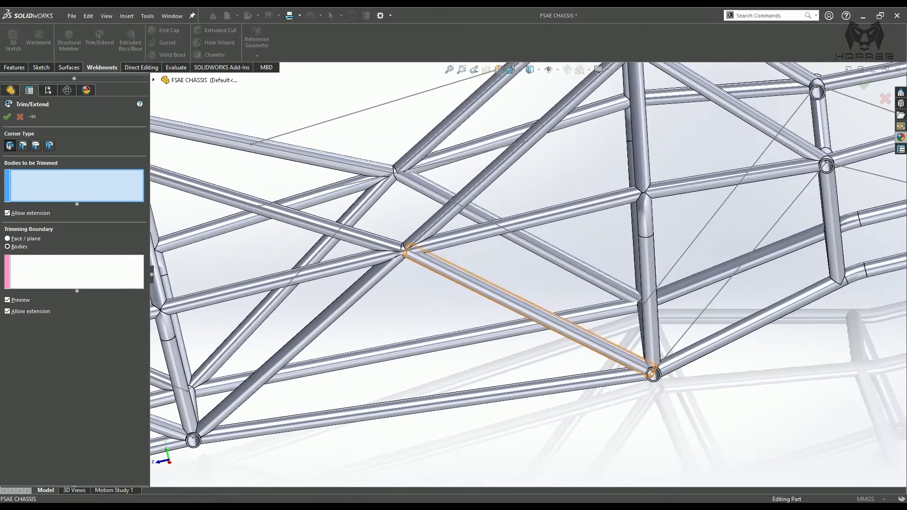
pyautogui.click(519, 303)
pyautogui.click(558, 262)
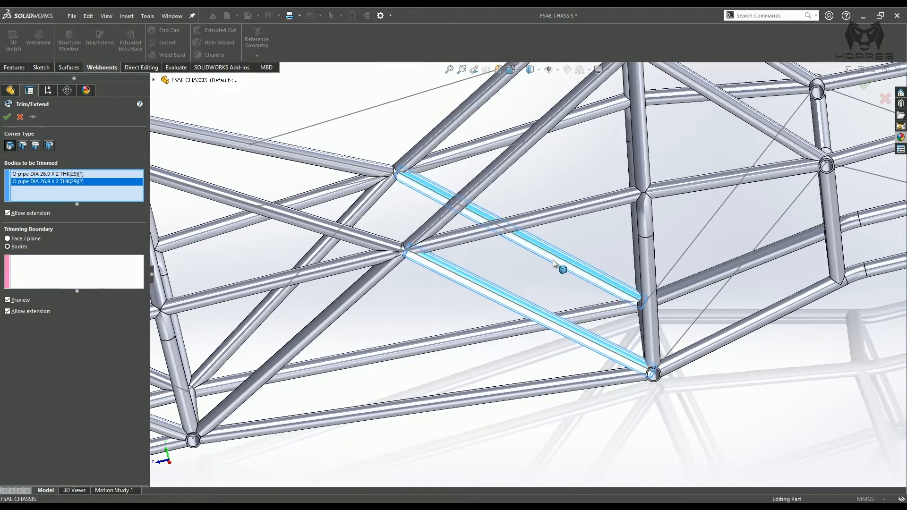
pyautogui.click(75, 283)
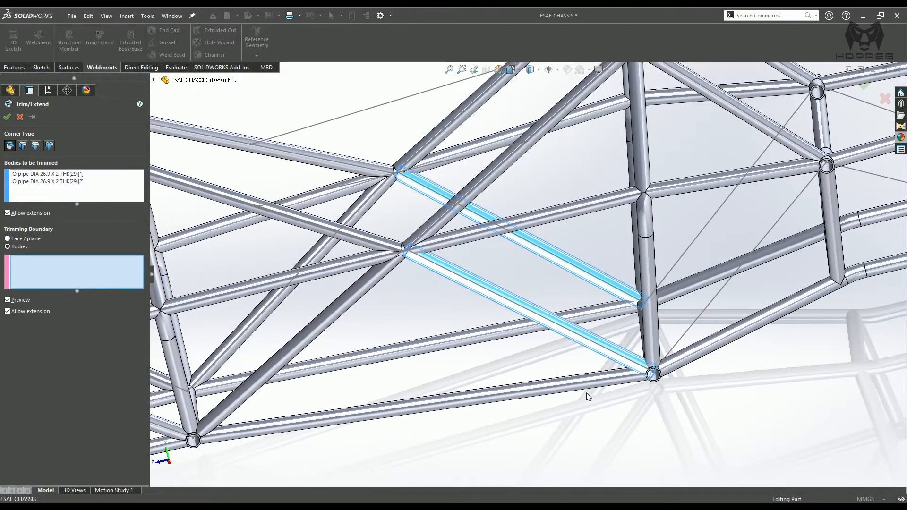
# - Add the main hoop's base cross tube, both lower hoop legs and both bottom side rails ahead of the hoop as trimming boundaries
pyautogui.click(607, 380)
pyautogui.click(649, 331)
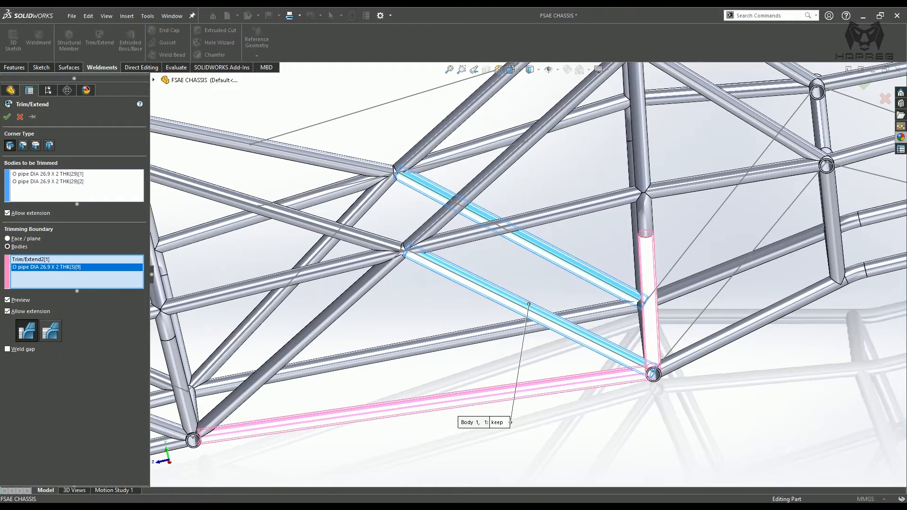
pyautogui.scroll(-3, 646, 384)
pyautogui.click(608, 304)
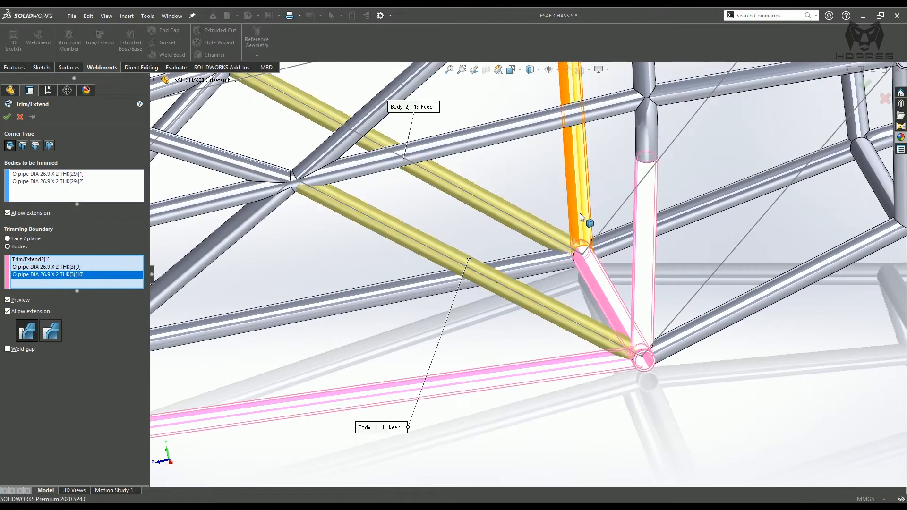
pyautogui.click(579, 210)
pyautogui.click(562, 262)
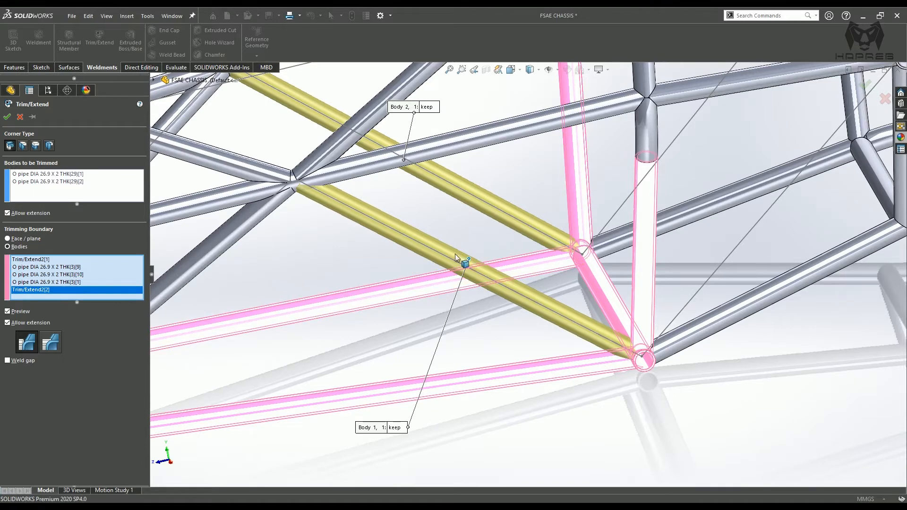
# - Add both middle side rails as boundaries for the main hoop diagonals, disable boundary extension and apply the trim
pyautogui.scroll(3, 404, 199)
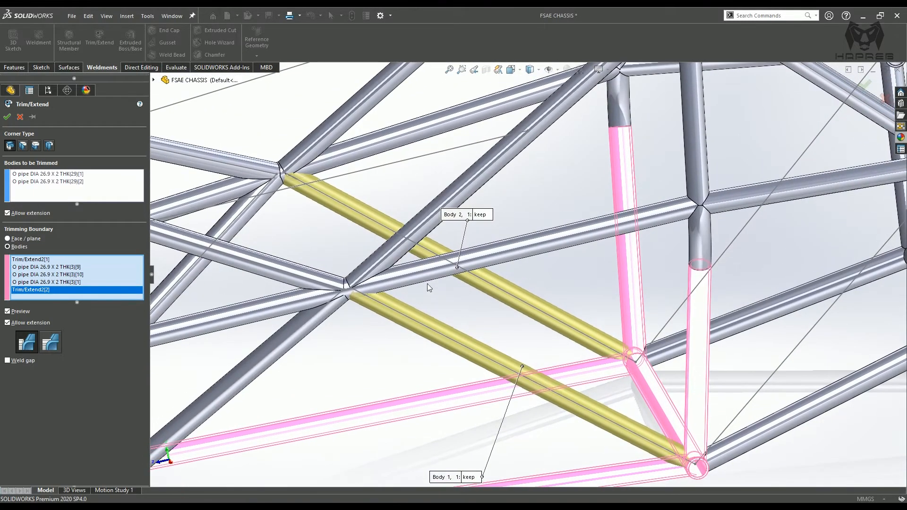
pyautogui.click(429, 284)
pyautogui.click(372, 150)
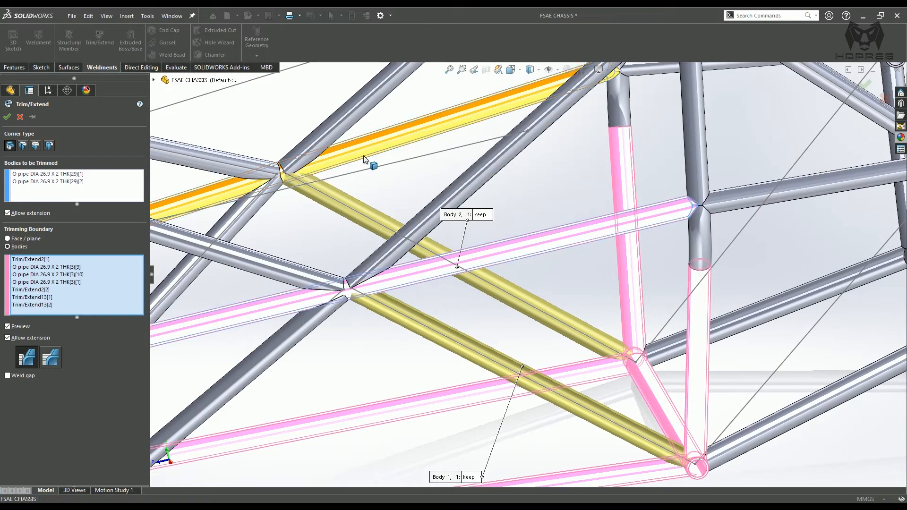
pyautogui.click(7, 338)
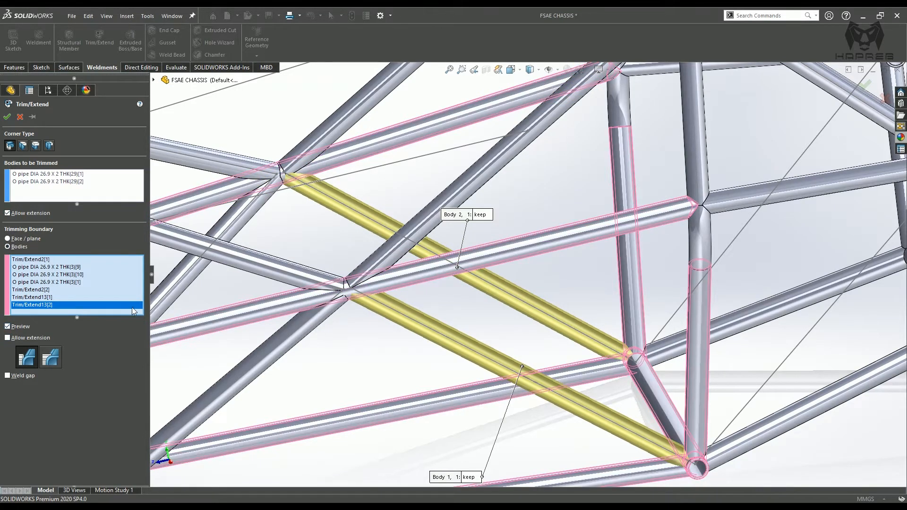
pyautogui.click(8, 117)
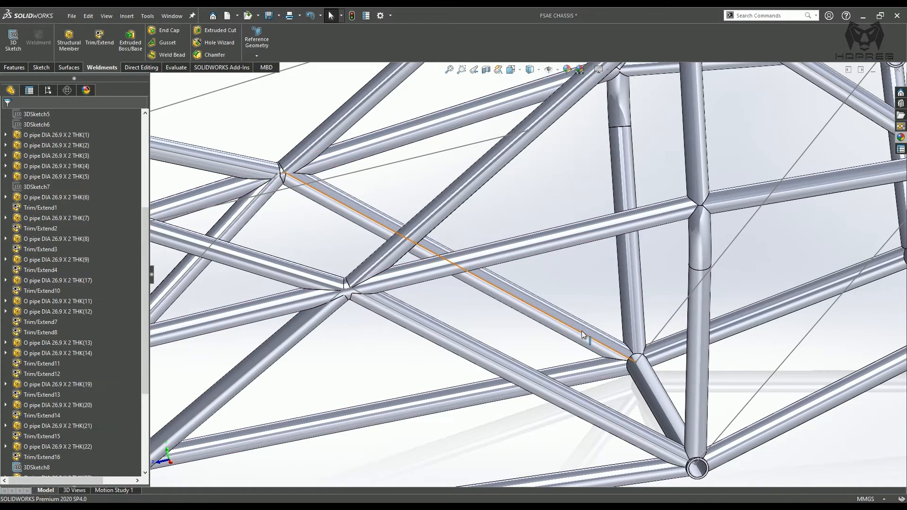
# - Edit the trim of the front hoop's base diagonals, adding the two braces from the middle side rails up to the front hoop as boundaries
pyautogui.keyDown('ctrl'); pyautogui.moveTo(582, 330); pyautogui.dragTo(573, 304, button='middle'); pyautogui.keyUp('ctrl')
pyautogui.scroll(-5, 278, 147)
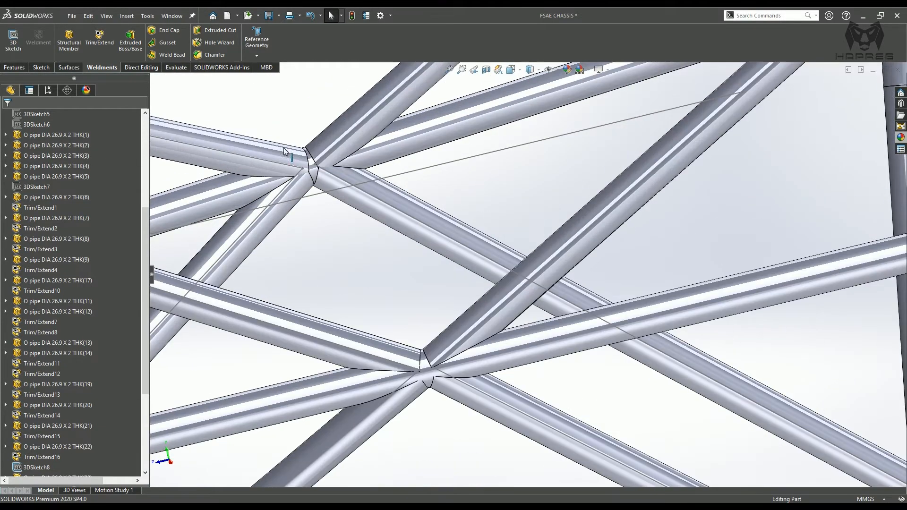
pyautogui.scroll(2, 528, 284)
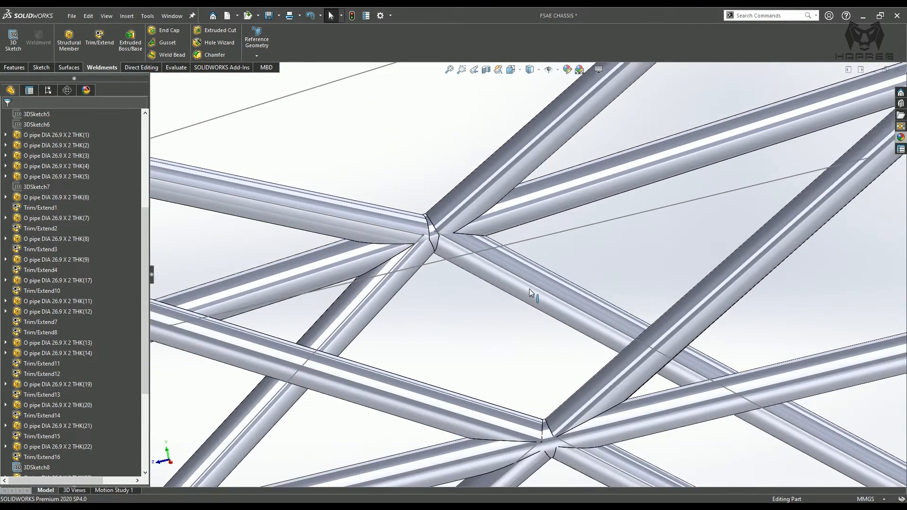
pyautogui.moveTo(529, 288)
pyautogui.keyDown('ctrl'); pyautogui.mouseDown(button='middle')
pyautogui.moveTo(438, 234)
pyautogui.moveTo(413, 208)
pyautogui.mouseUp(button='middle'); pyautogui.keyUp('ctrl')
pyautogui.moveTo(492, 383)
pyautogui.mouseDown(button='middle')
pyautogui.moveTo(496, 364)
pyautogui.moveTo(490, 369)
pyautogui.mouseUp(button='middle')
pyautogui.scroll(-5, 52, 464)
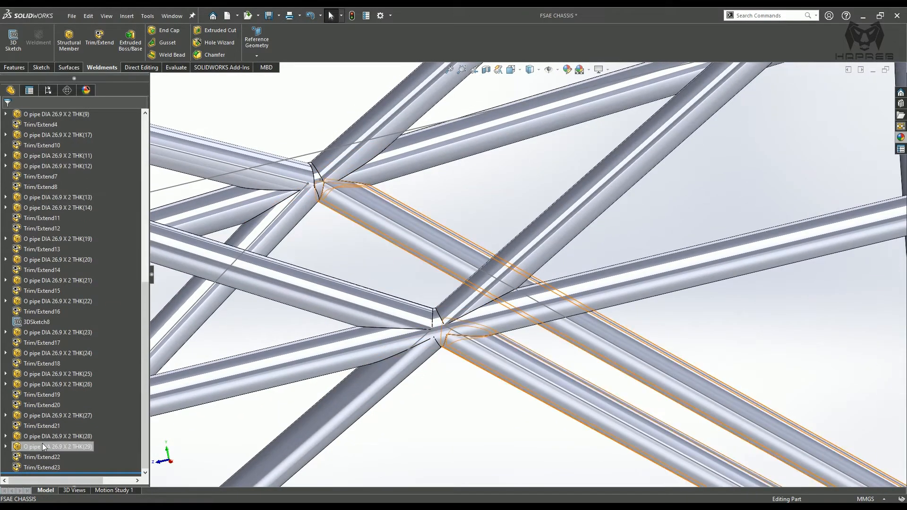
pyautogui.click(37, 453)
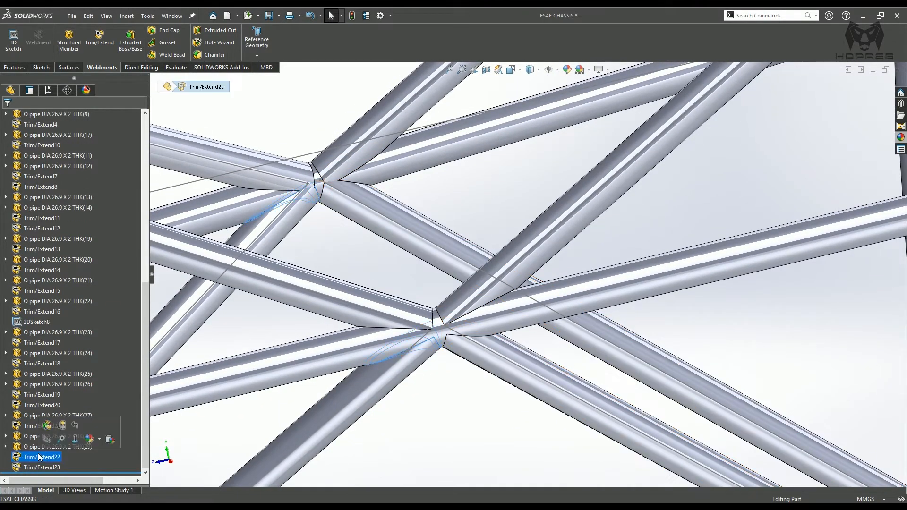
pyautogui.click(46, 425)
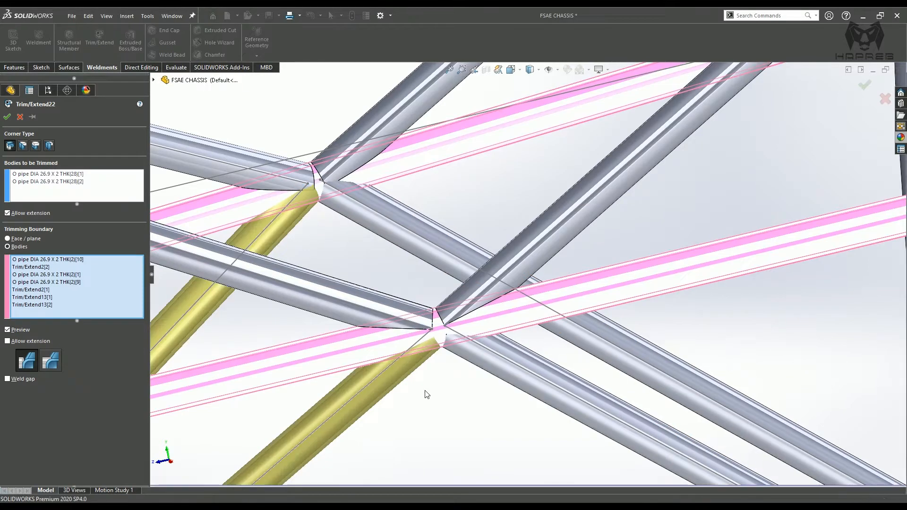
pyautogui.click(375, 305)
pyautogui.click(256, 164)
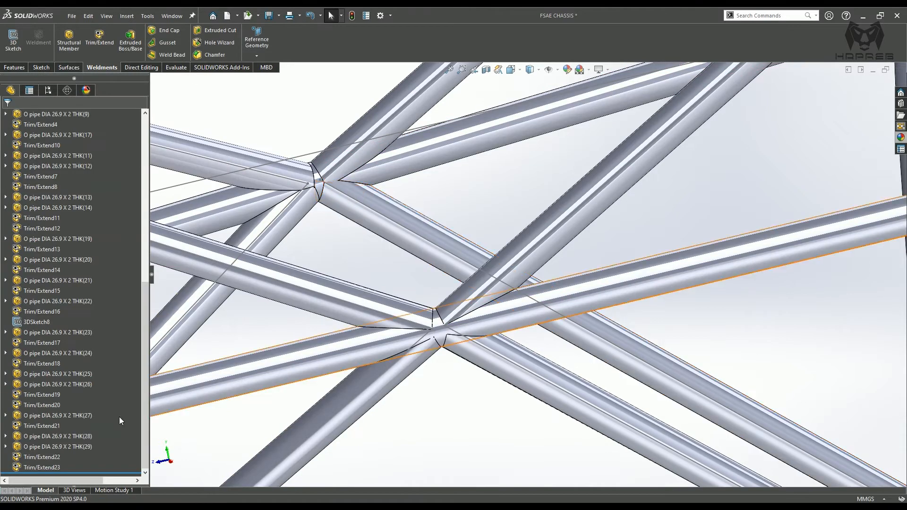
# - Edit the trim of the main hoop's base diagonals, adding the two braces from the middle side rails up to the main hoop as boundaries
pyautogui.click(39, 465)
pyautogui.click(49, 436)
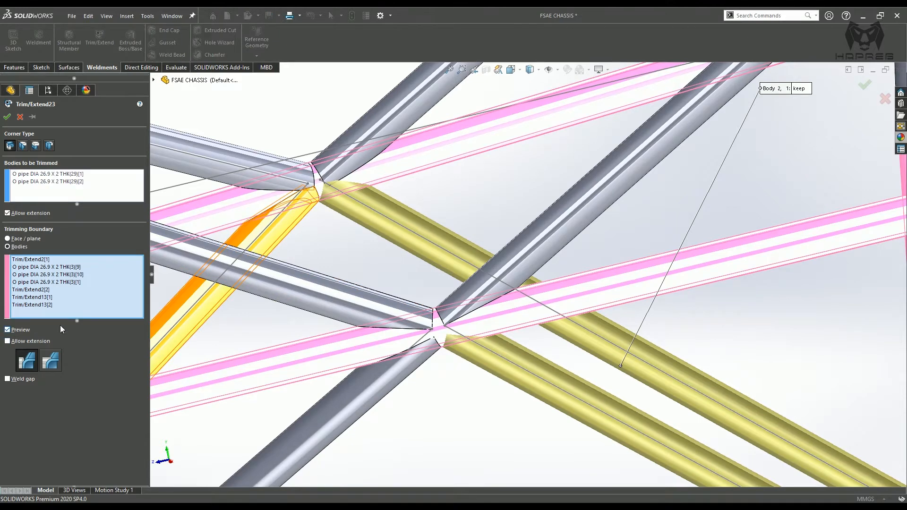
pyautogui.click(399, 125)
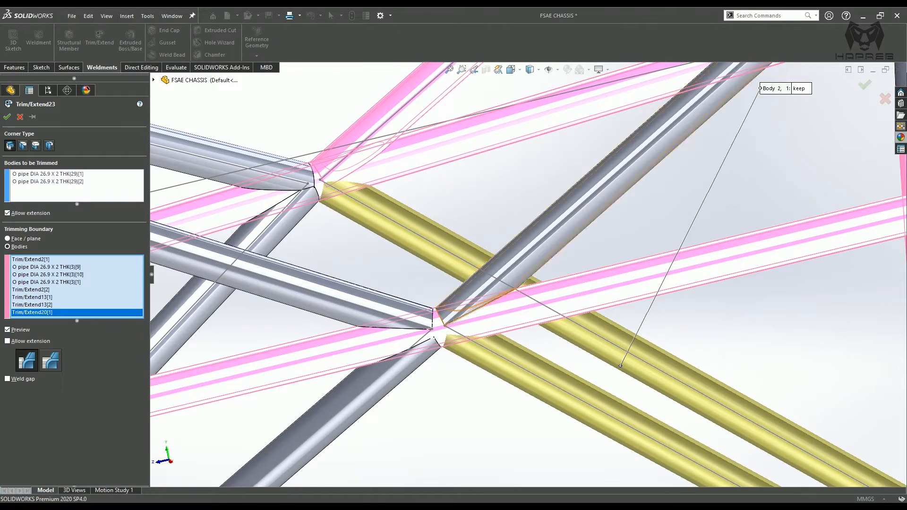
pyautogui.click(551, 253)
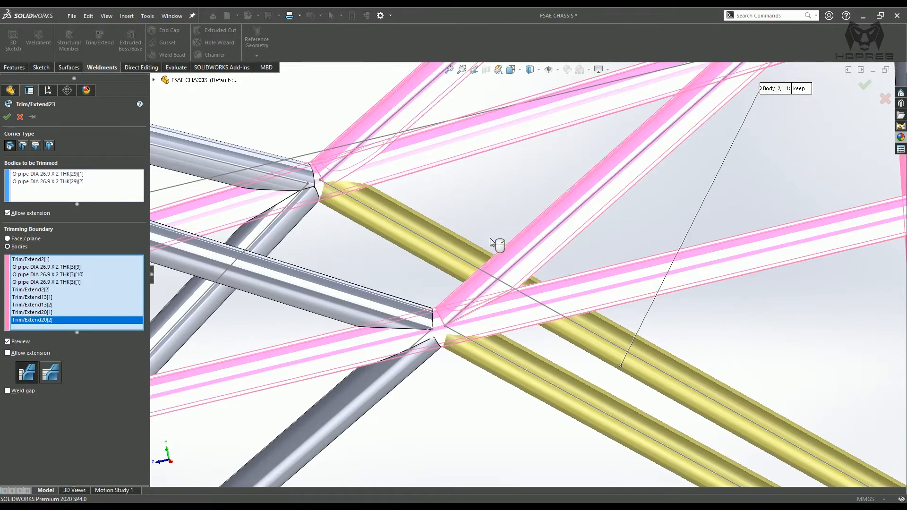
pyautogui.click(7, 117)
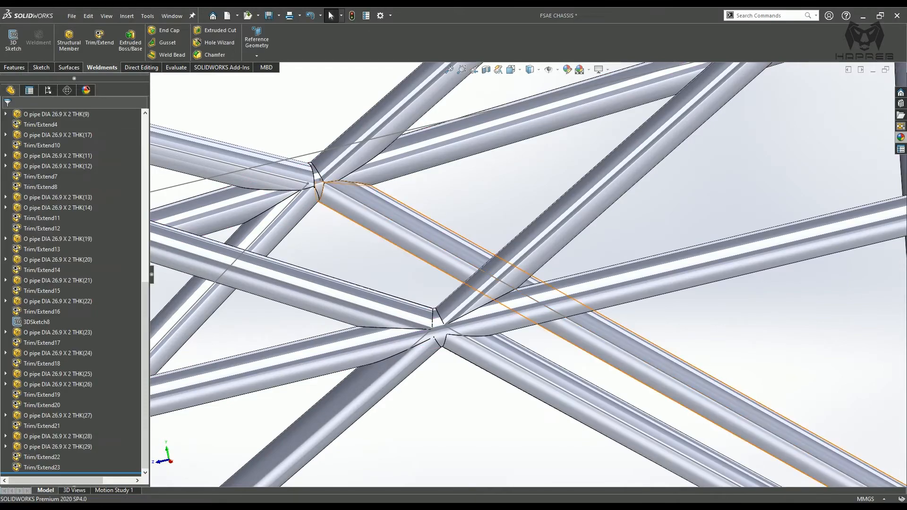
# - Create dia 26.9 x 2 thk o pipe members on the two diagonals rising rearward from the main hoop's base, in separate groups
pyautogui.scroll(5, 439, 190)
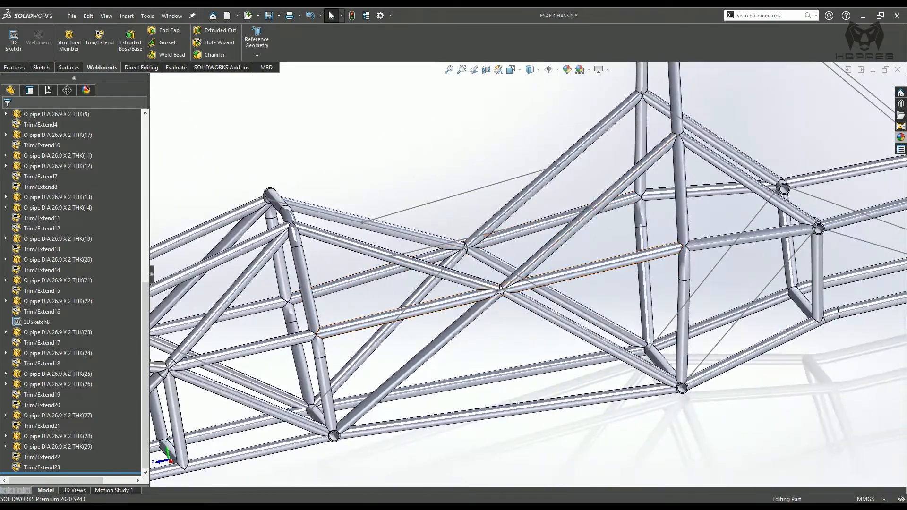
pyautogui.keyDown('ctrl'); pyautogui.moveTo(758, 270); pyautogui.dragTo(470, 305, button='middle'); pyautogui.keyUp('ctrl')
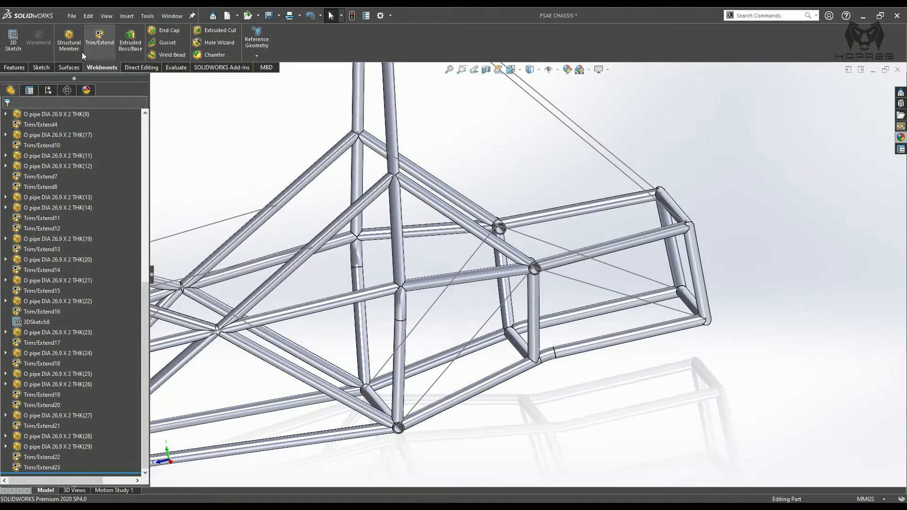
pyautogui.click(70, 41)
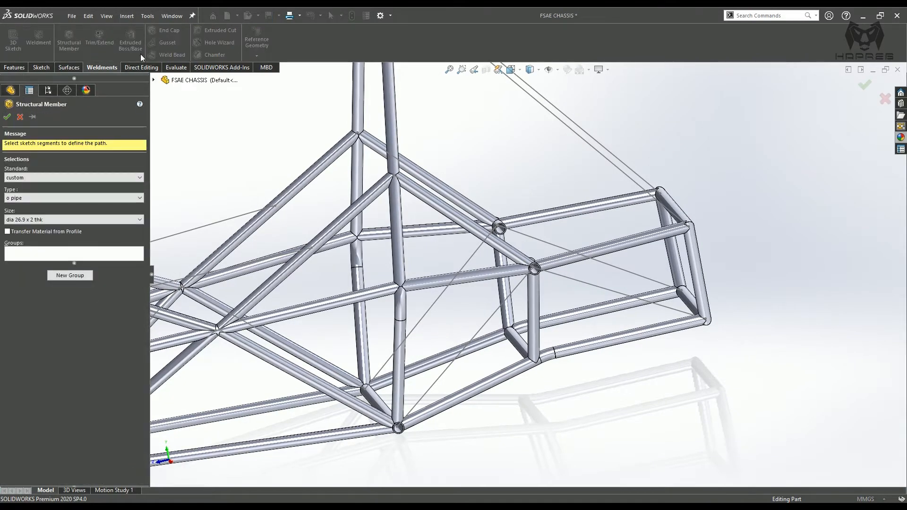
pyautogui.click(109, 258)
pyautogui.click(496, 318)
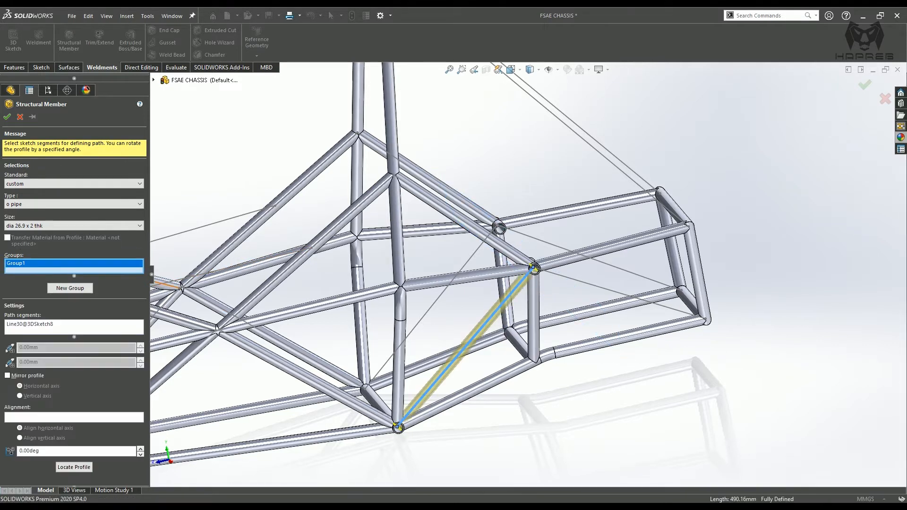
pyautogui.click(85, 289)
pyautogui.click(431, 309)
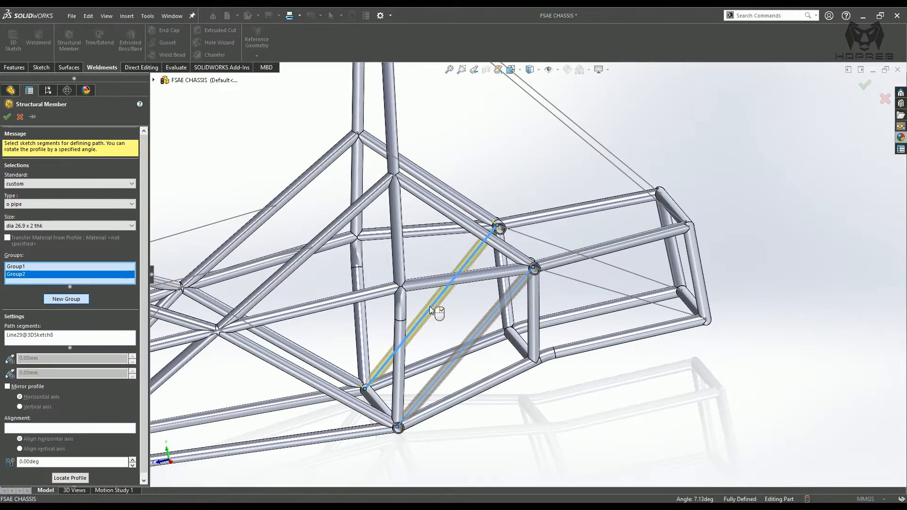
pyautogui.click(7, 118)
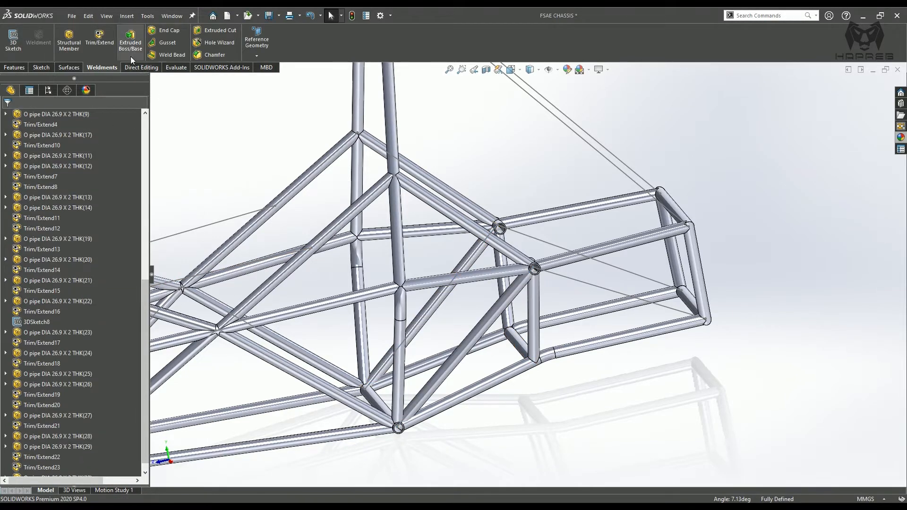
# - Set up a trim of the two diagonals behind the main hoop, bounded at their base by the cross tube, lower hoop legs and lower rear rails
pyautogui.click(105, 42)
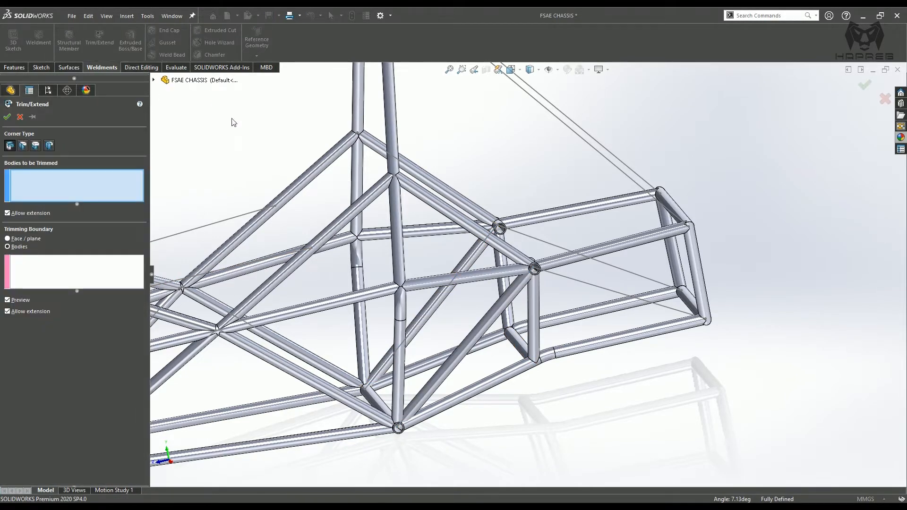
pyautogui.click(429, 315)
pyautogui.click(460, 358)
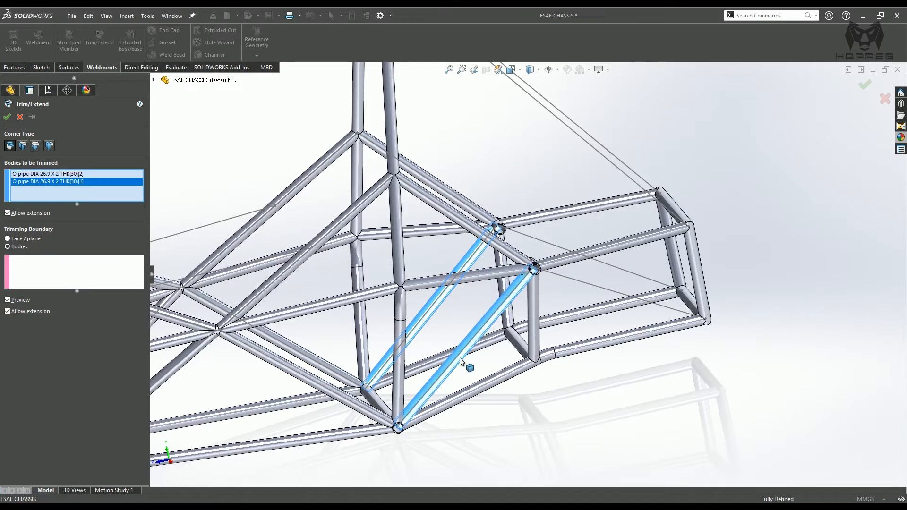
pyautogui.click(99, 283)
pyautogui.click(384, 409)
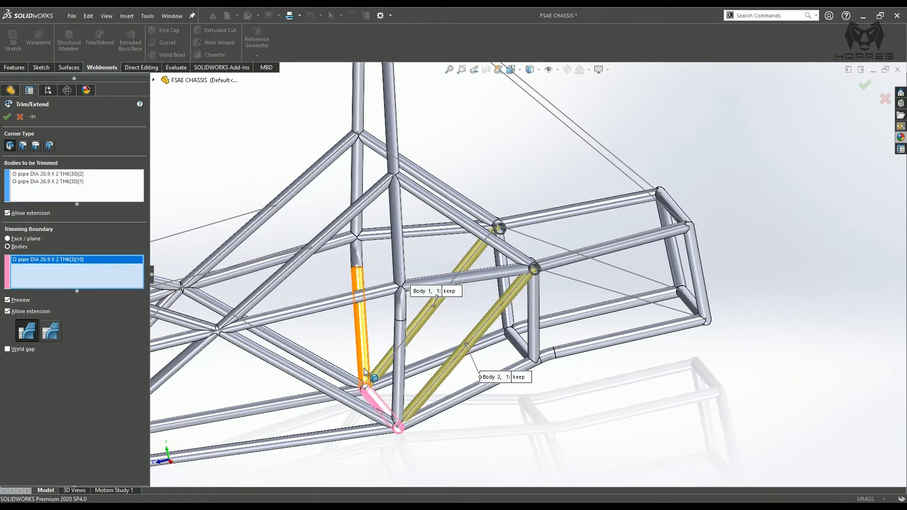
pyautogui.click(364, 371)
pyautogui.click(377, 385)
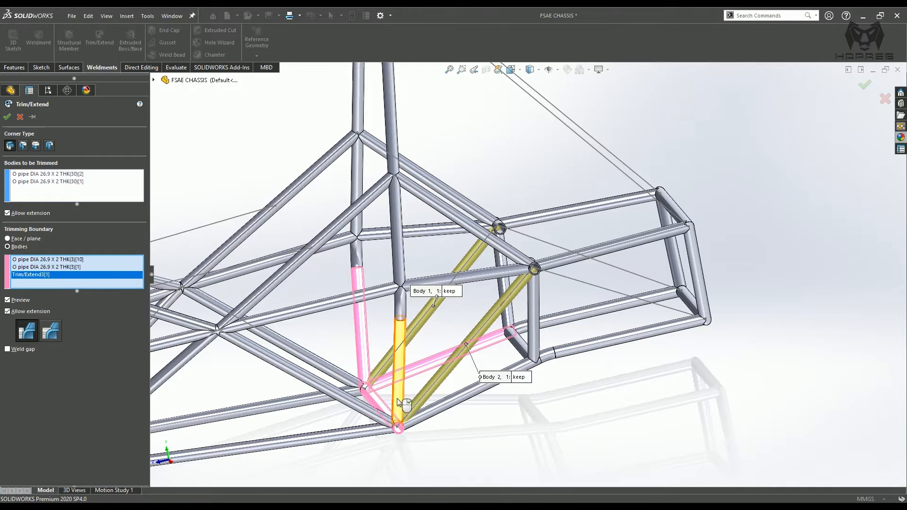
pyautogui.click(399, 402)
pyautogui.click(454, 397)
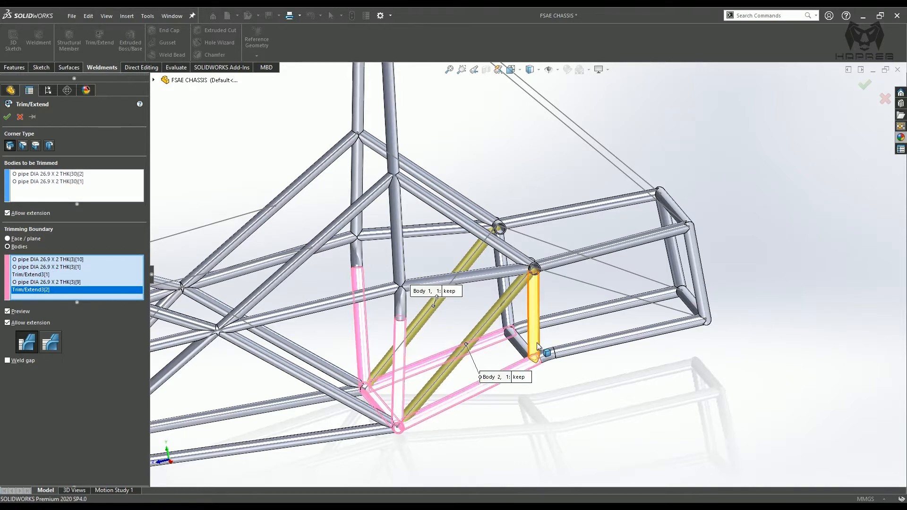
# - Add the uprights, upper side rails and short joint tubes at the diagonals' upper ends as trimming boundaries on both sides
pyautogui.click(534, 291)
pyautogui.click(524, 276)
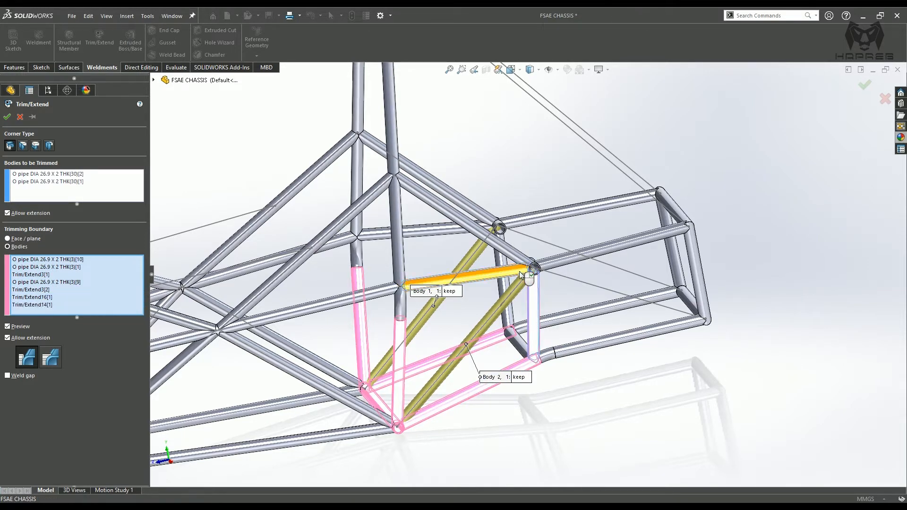
pyautogui.scroll(-2, 532, 274)
pyautogui.click(532, 276)
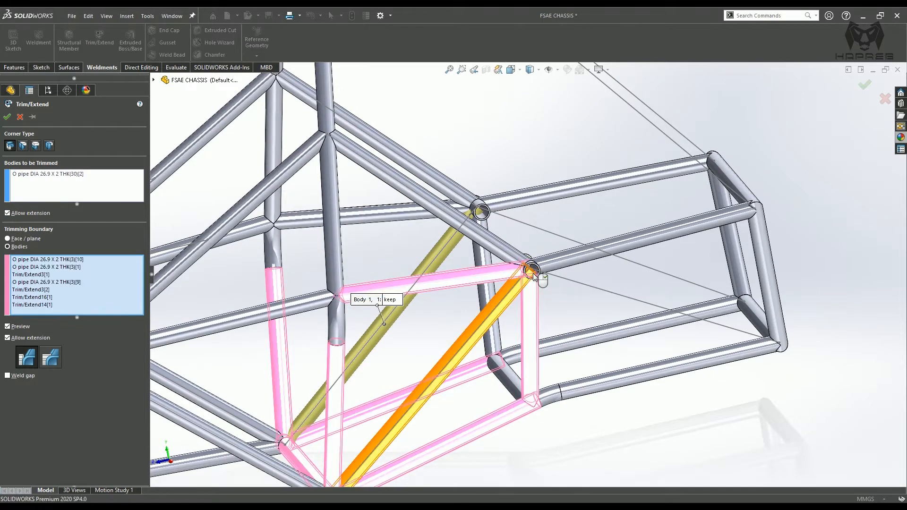
pyautogui.click(39, 305)
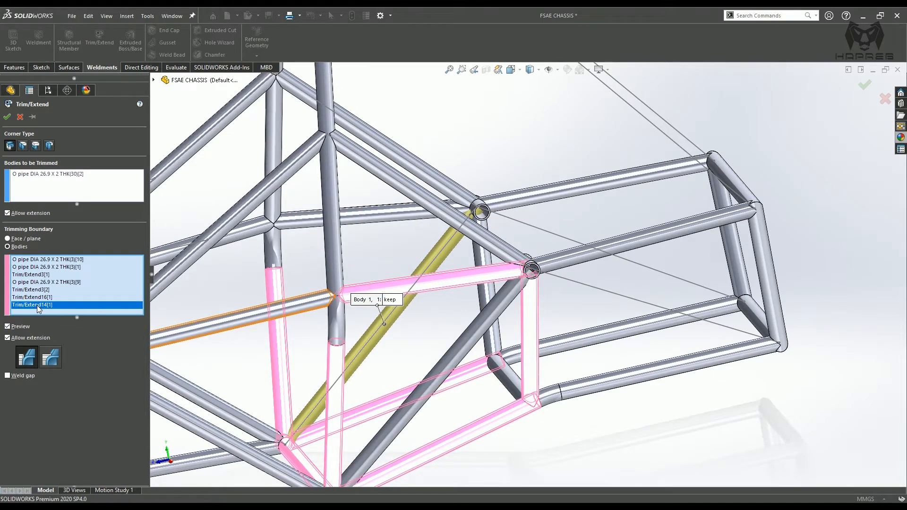
pyautogui.click(35, 298)
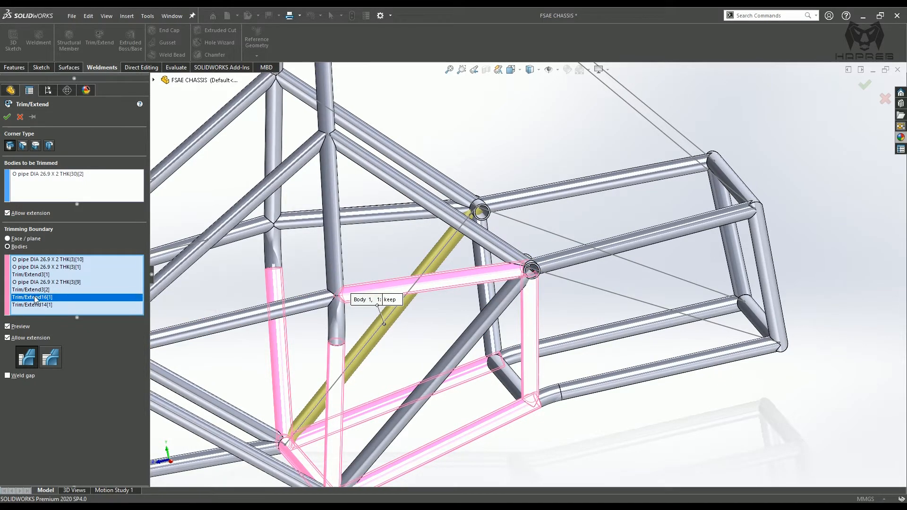
pyautogui.click(32, 305)
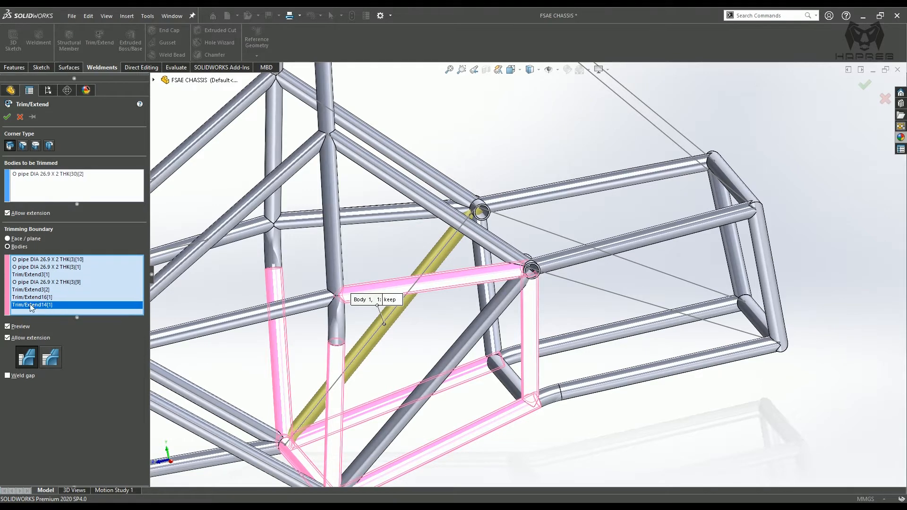
pyautogui.click(538, 266)
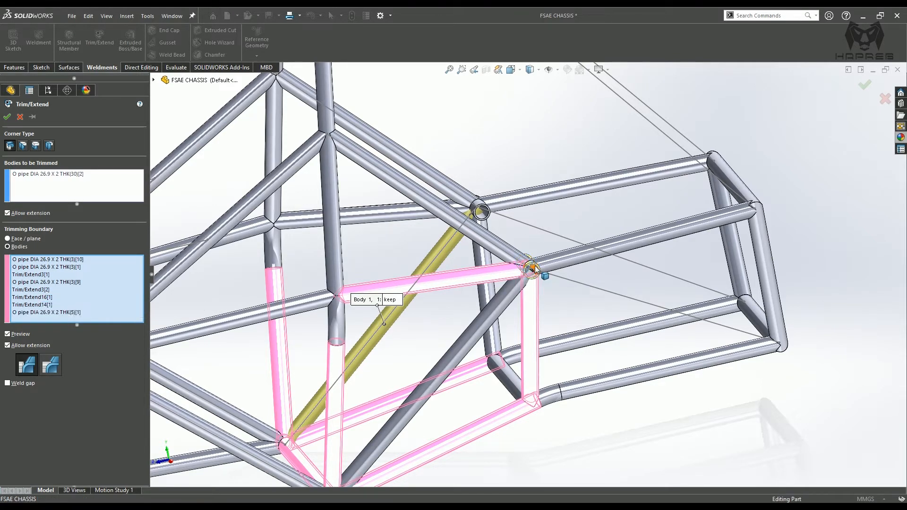
pyautogui.click(477, 211)
pyautogui.click(482, 224)
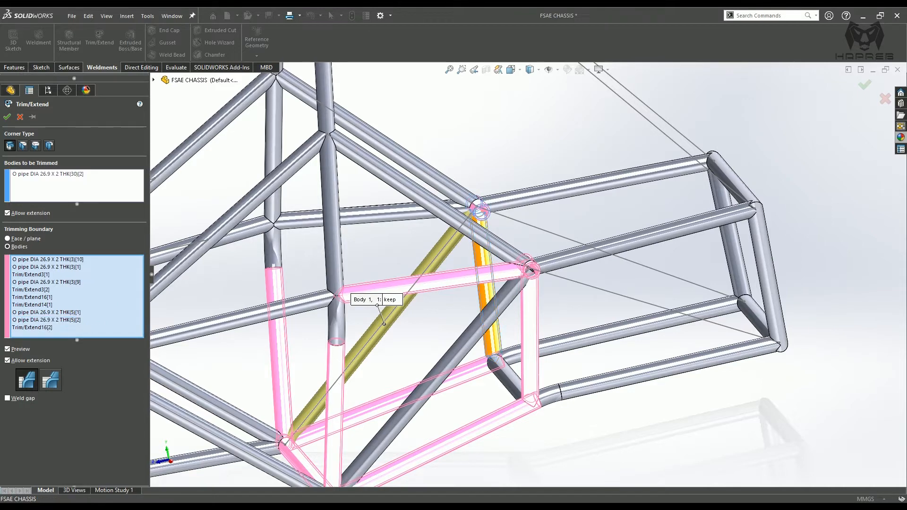
pyautogui.click(426, 223)
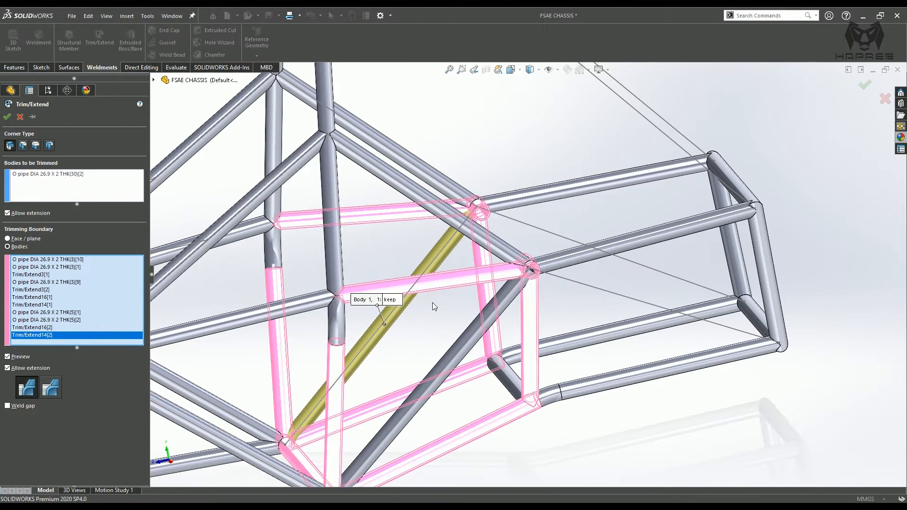
pyautogui.press('z')
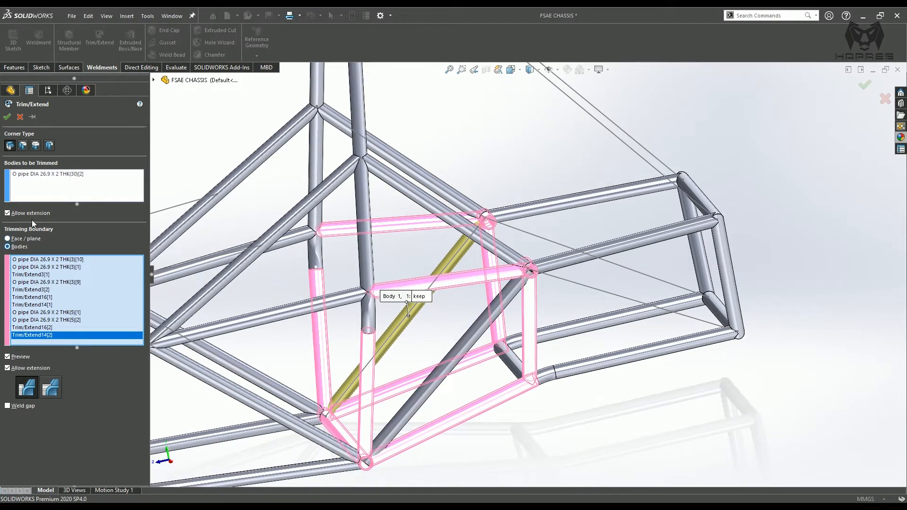
# - Add the near diagonal back to the bodies being trimmed, disable boundary extension and apply the trim
pyautogui.click(22, 190)
pyautogui.click(469, 344)
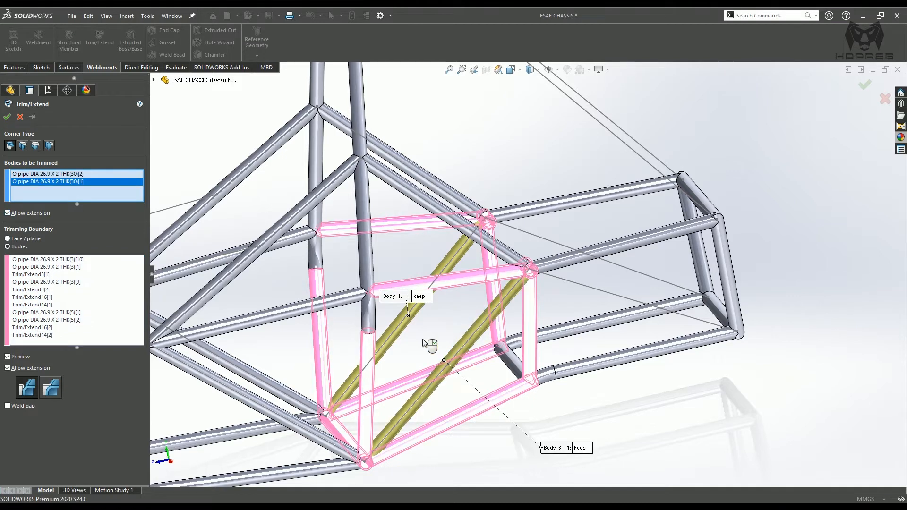
pyautogui.click(8, 368)
pyautogui.click(6, 117)
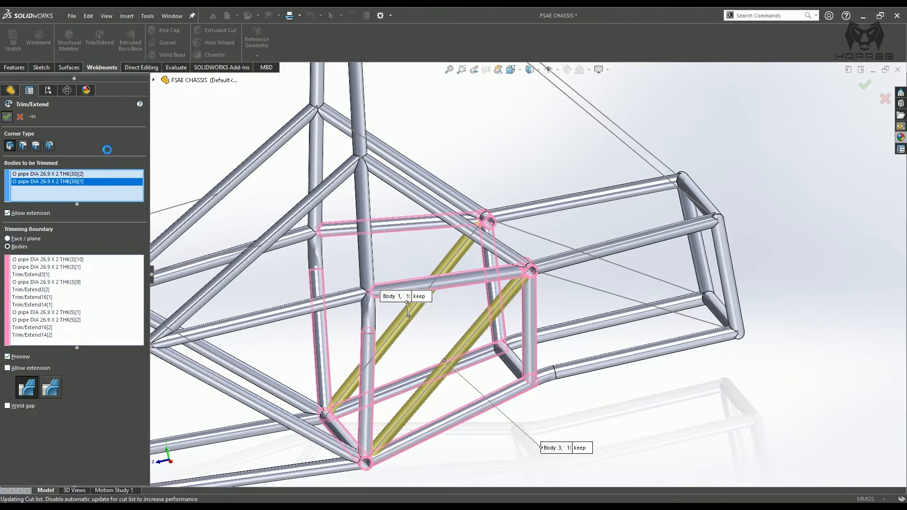
# - Create dia 26.9 x 2 thk o pipe members on the two diagonals sloping down to the rear frame's lower corners, in separate groups
pyautogui.moveTo(508, 342); pyautogui.dragTo(624, 190, button='middle')
pyautogui.scroll(-2, 622, 187)
pyautogui.click(75, 43)
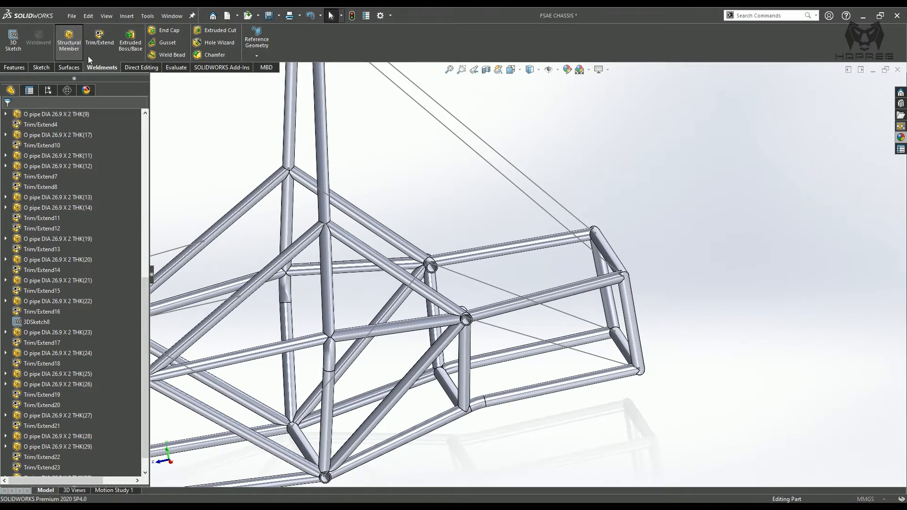
pyautogui.click(493, 330)
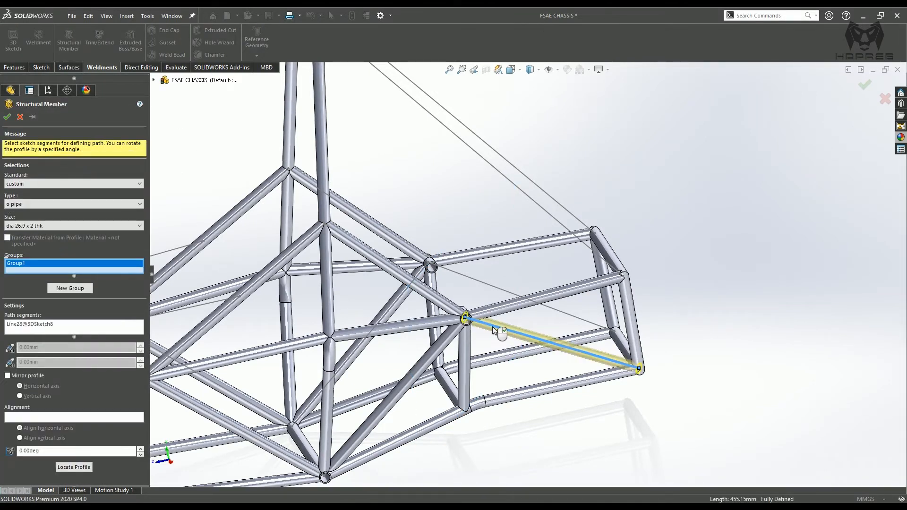
pyautogui.click(71, 288)
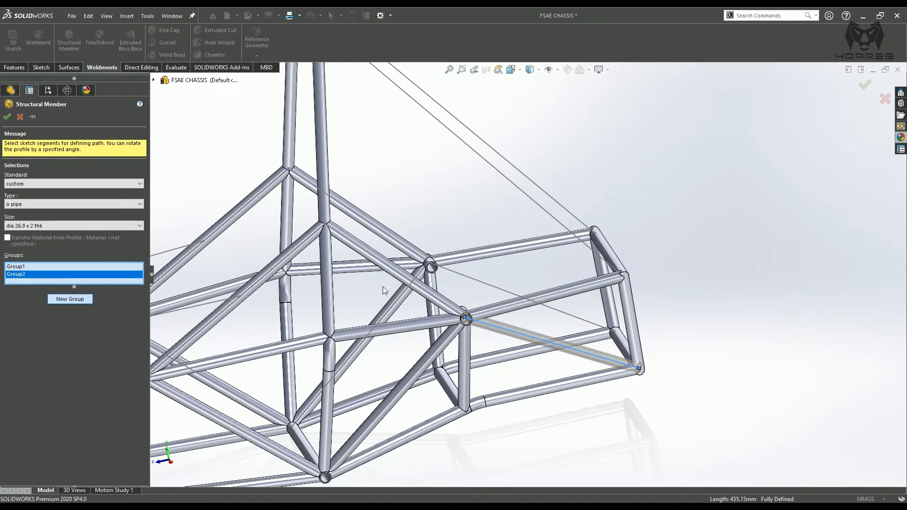
pyautogui.click(491, 287)
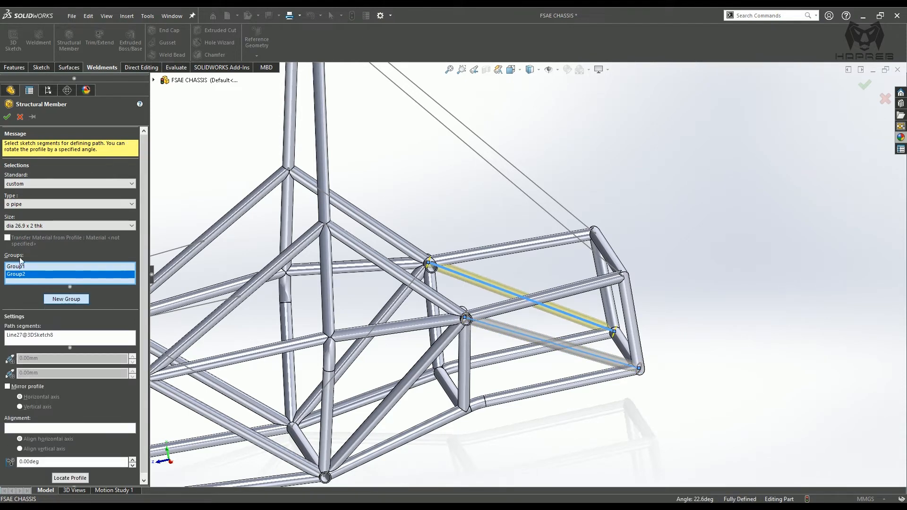
pyautogui.click(6, 118)
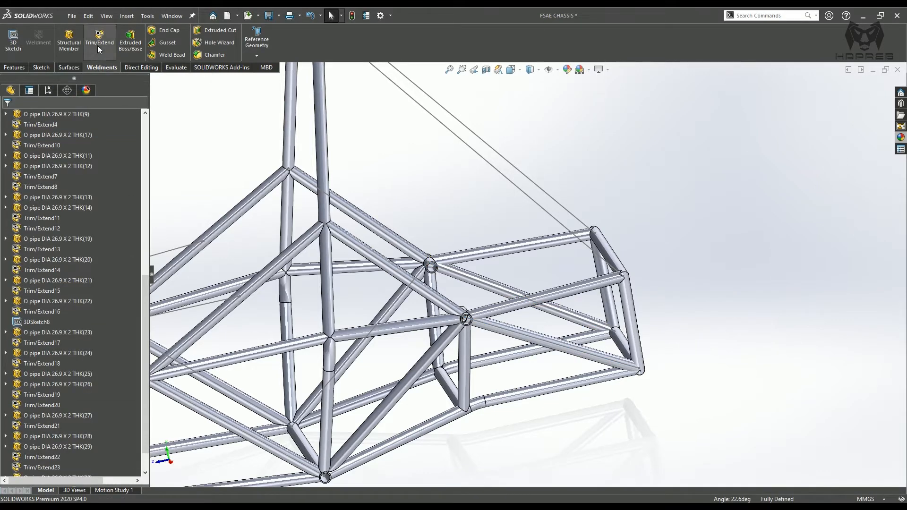
# - Set up a trim of both rear-section diagonals, bounded at their front ends by the upper rear rails, short joint tubes and uprights
pyautogui.click(98, 39)
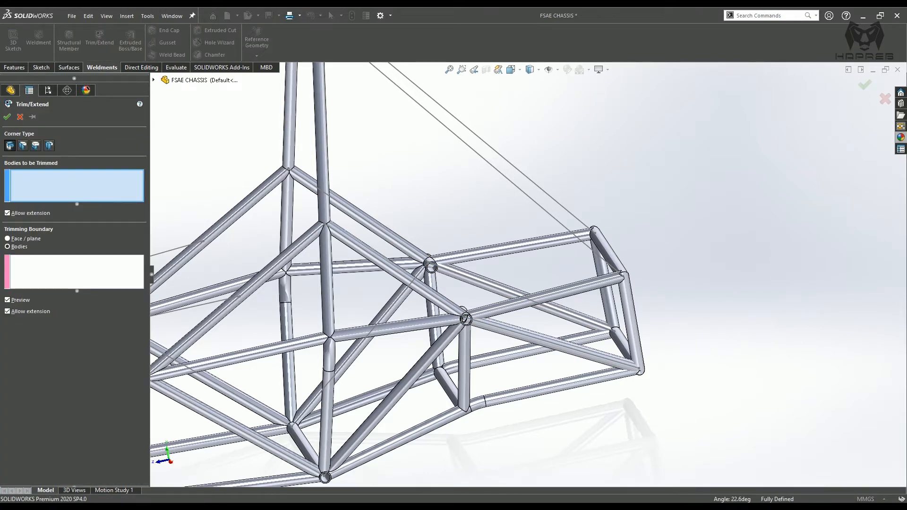
pyautogui.click(506, 334)
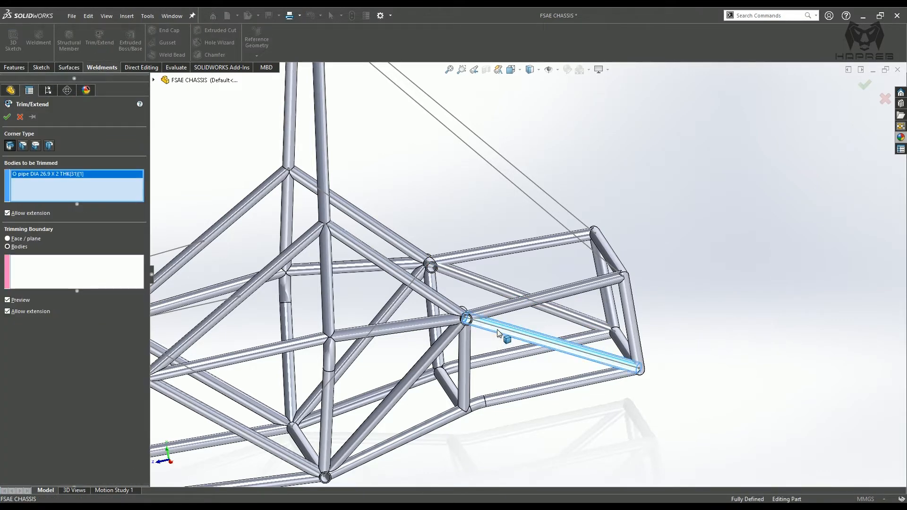
pyautogui.click(473, 280)
pyautogui.click(95, 273)
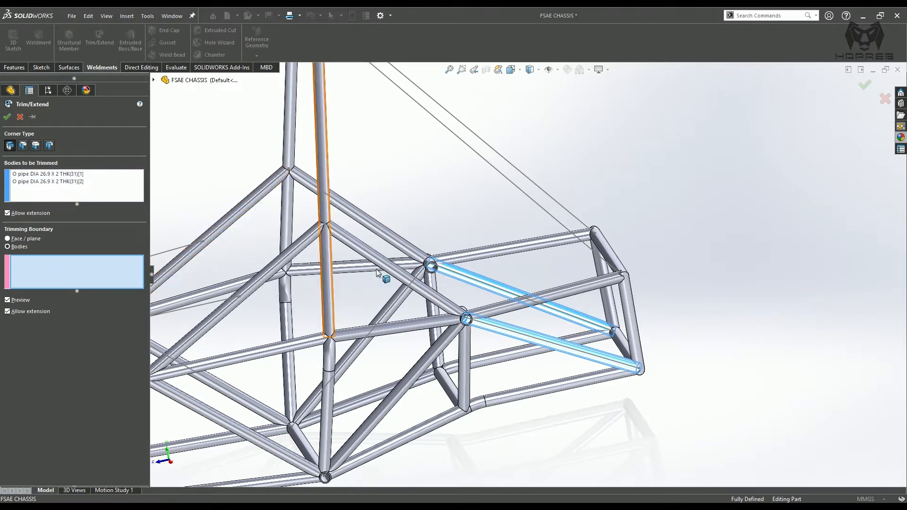
pyautogui.click(463, 253)
pyautogui.scroll(-3, 446, 279)
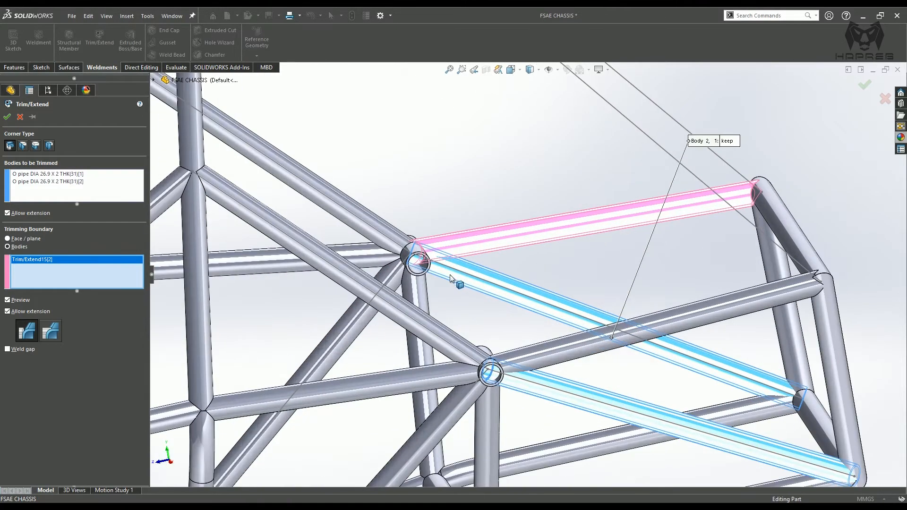
pyautogui.click(413, 267)
pyautogui.click(414, 293)
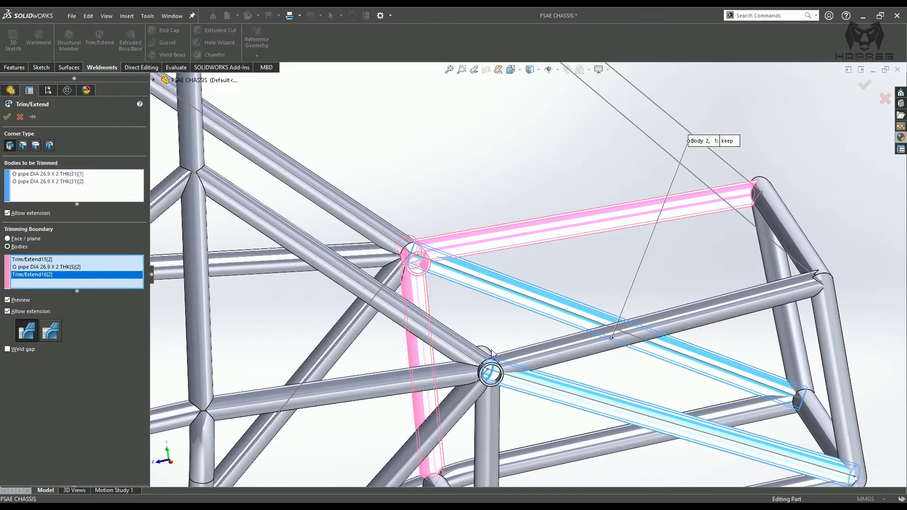
pyautogui.click(489, 371)
pyautogui.click(528, 359)
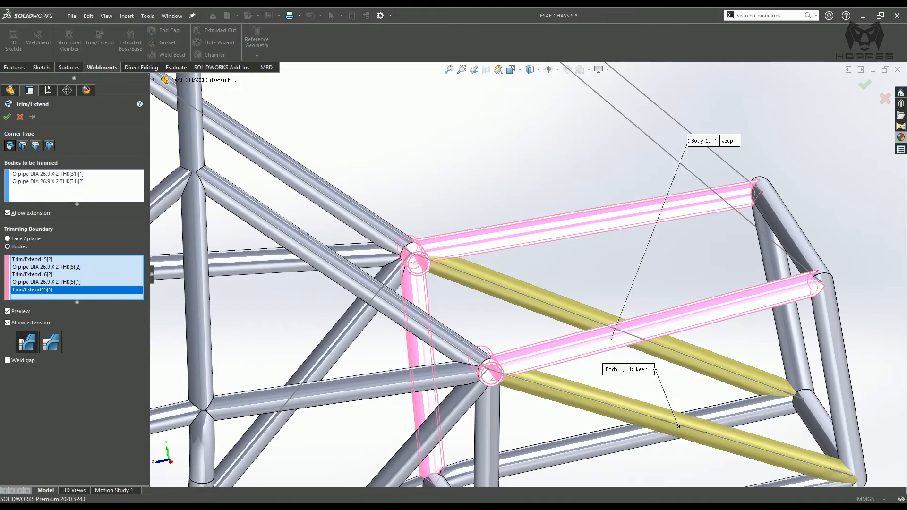
pyautogui.click(492, 399)
# - Add the lower rear rails, rear lower cross tube and both rear uprights as boundaries, disable boundary extension and apply the trim
pyautogui.click(787, 408)
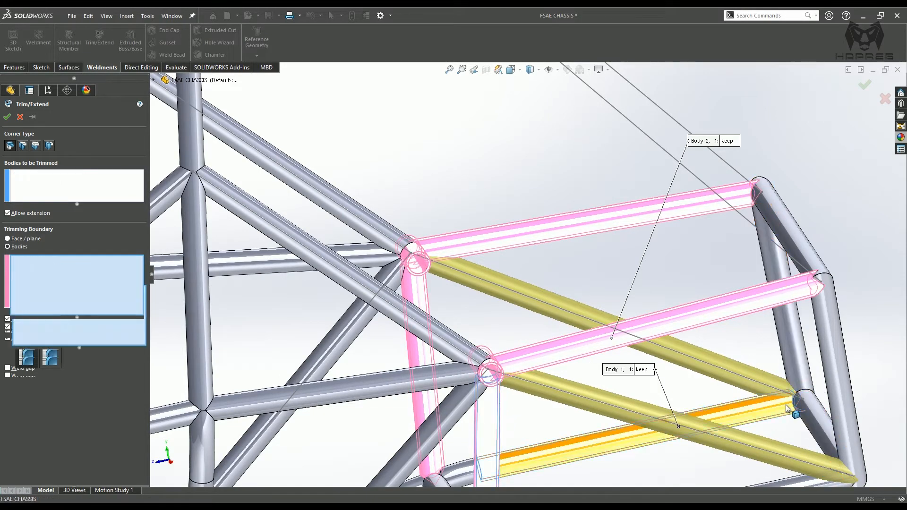
pyautogui.click(803, 409)
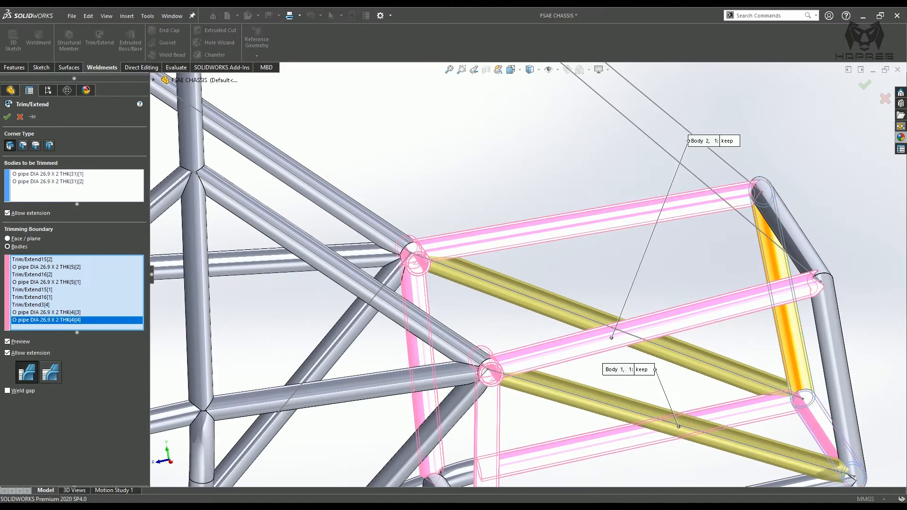
pyautogui.press('z')
pyautogui.click(798, 420)
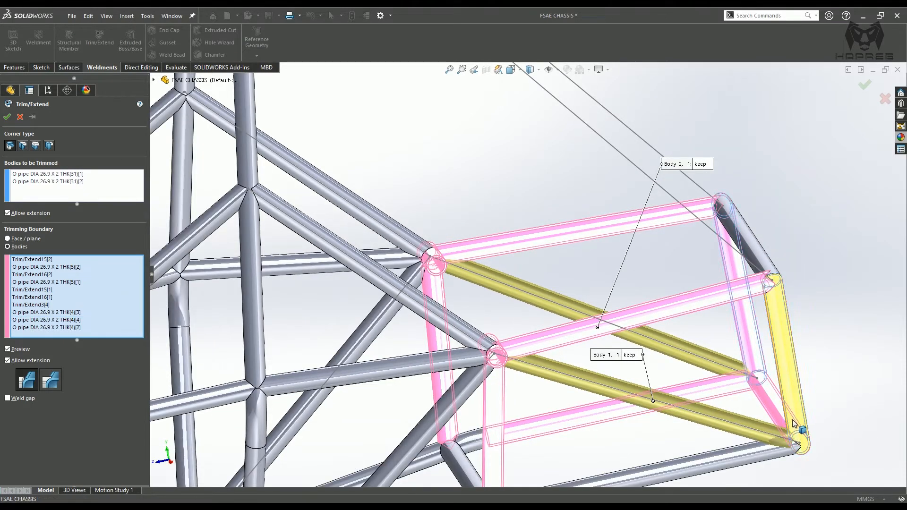
pyautogui.click(771, 453)
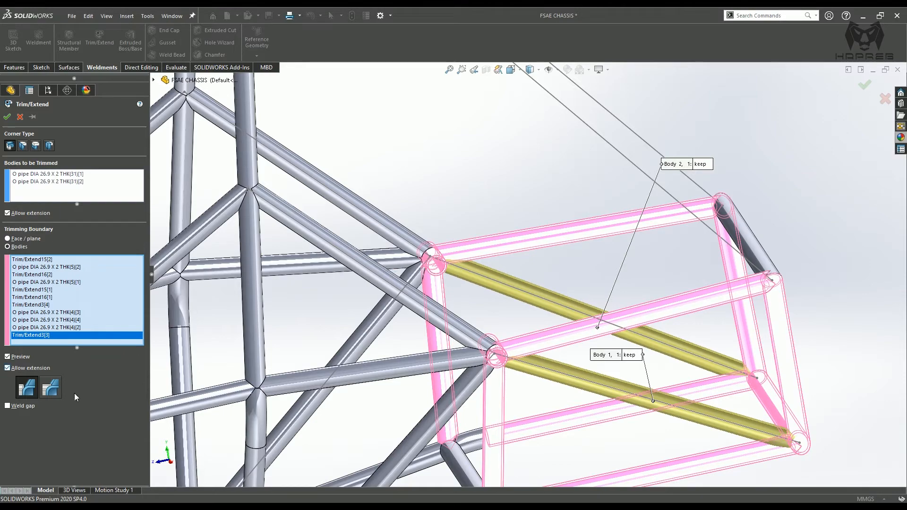
pyautogui.click(8, 369)
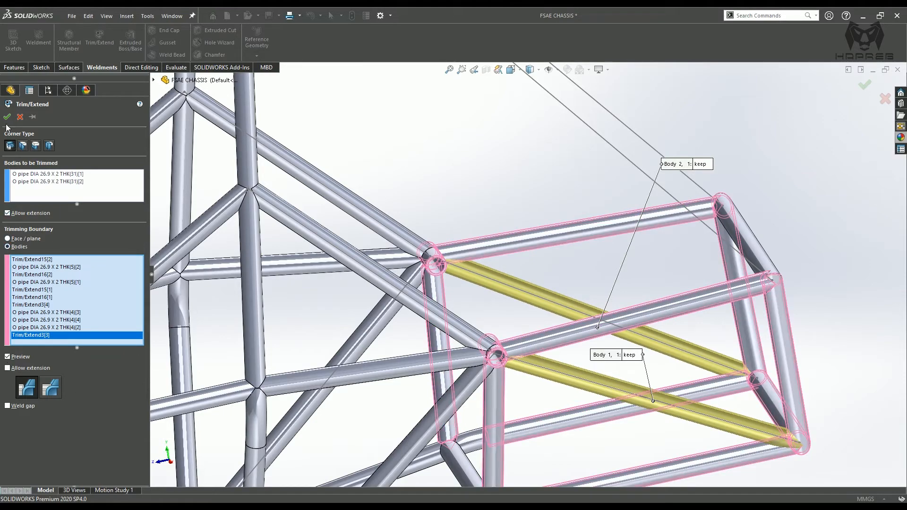
pyautogui.press('Return')
pyautogui.moveTo(719, 415); pyautogui.dragTo(622, 288, button='middle')
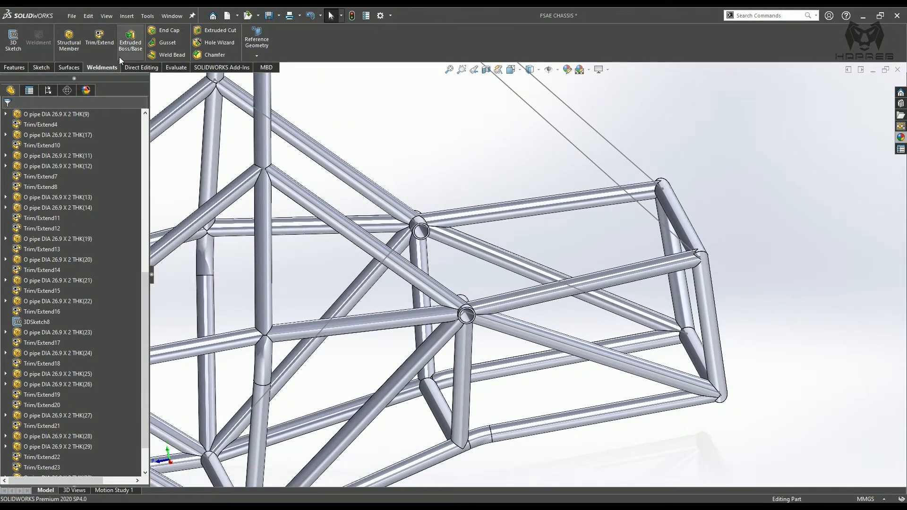
# - Create dia 26.9 x 2 thk o pipe members on the two long braces from the main hoop to the rear frame, in separate groups
pyautogui.click(67, 42)
pyautogui.moveTo(509, 190); pyautogui.dragTo(508, 144, button='middle')
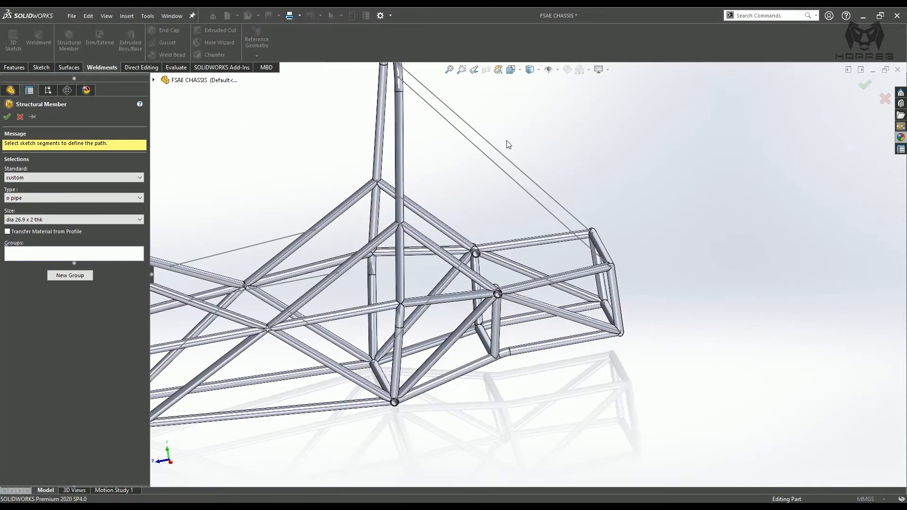
pyautogui.scroll(-1, 507, 144)
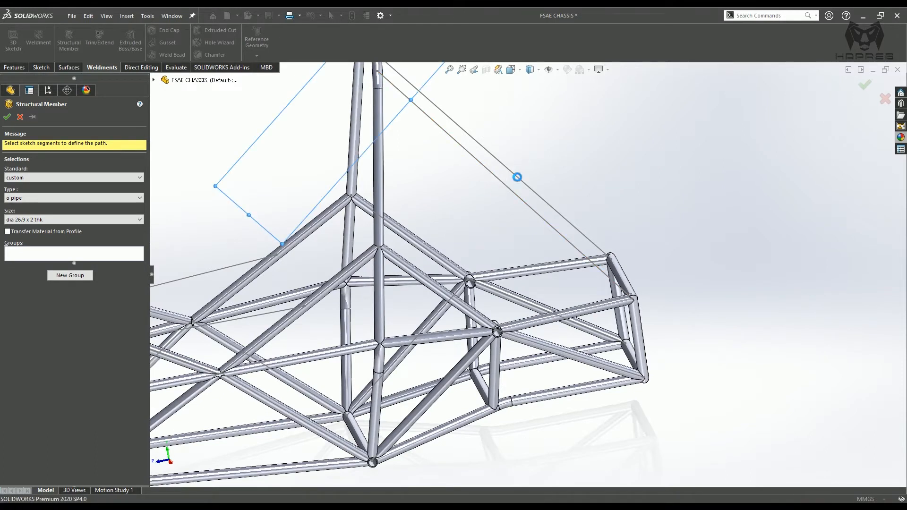
pyautogui.click(514, 178)
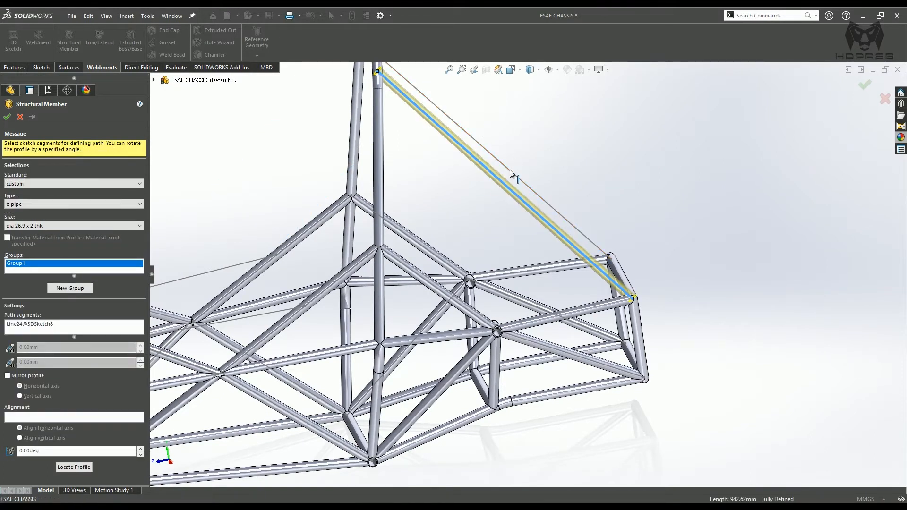
pyautogui.click(60, 289)
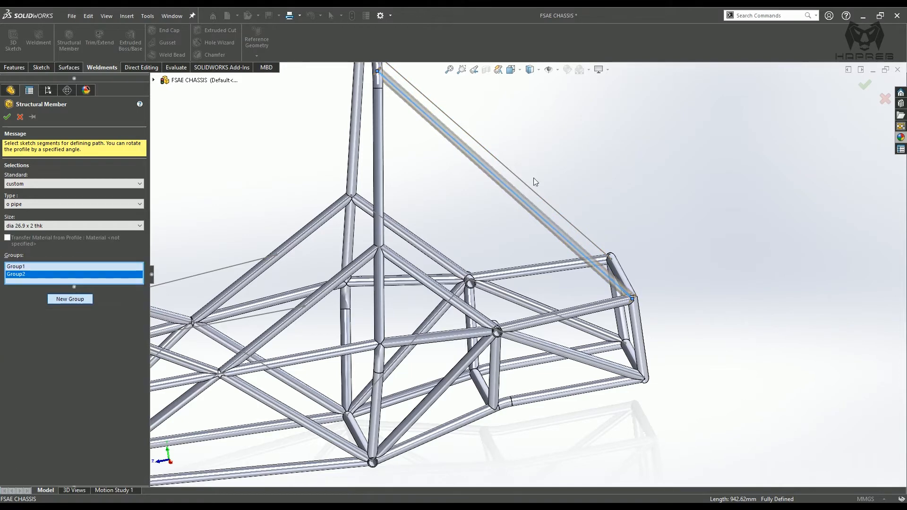
pyautogui.click(526, 187)
pyautogui.moveTo(525, 208); pyautogui.dragTo(526, 259, button='middle')
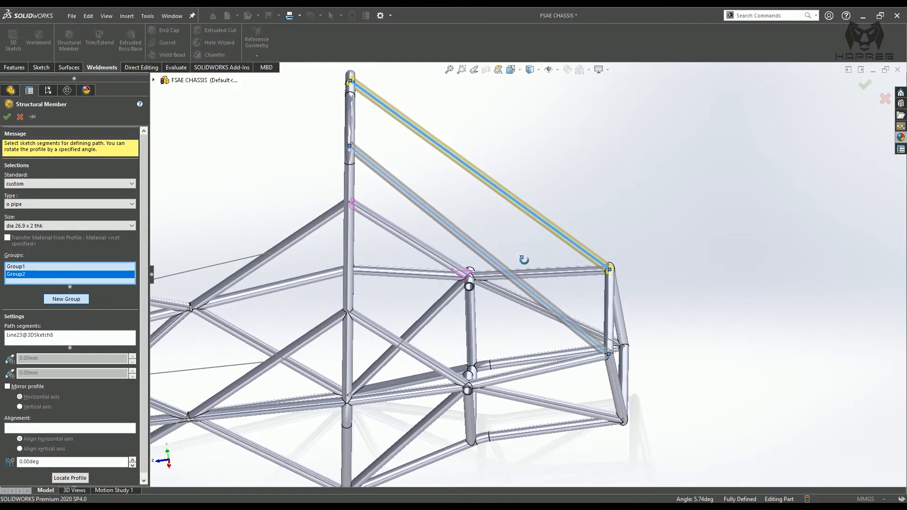
pyautogui.click(8, 117)
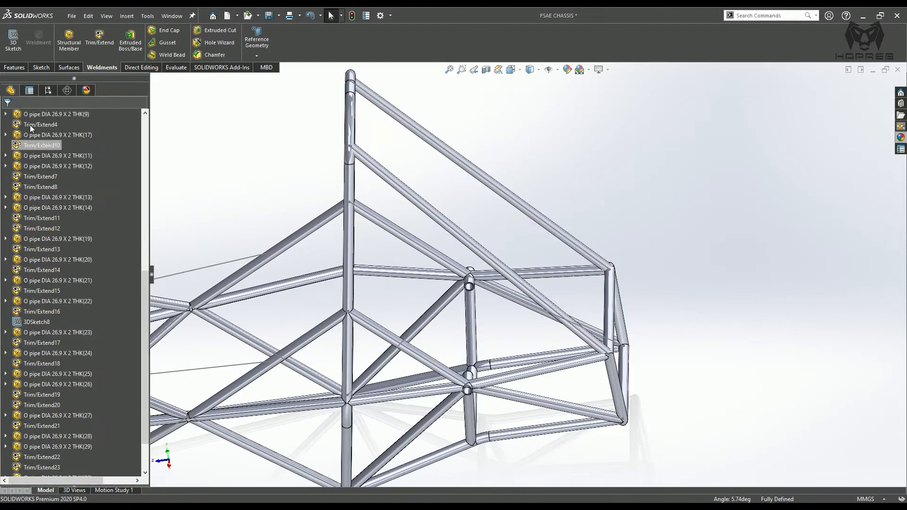
# - Set up a trim of both main hoop braces, bounded at their upper ends by the curved hoop segments
pyautogui.click(104, 41)
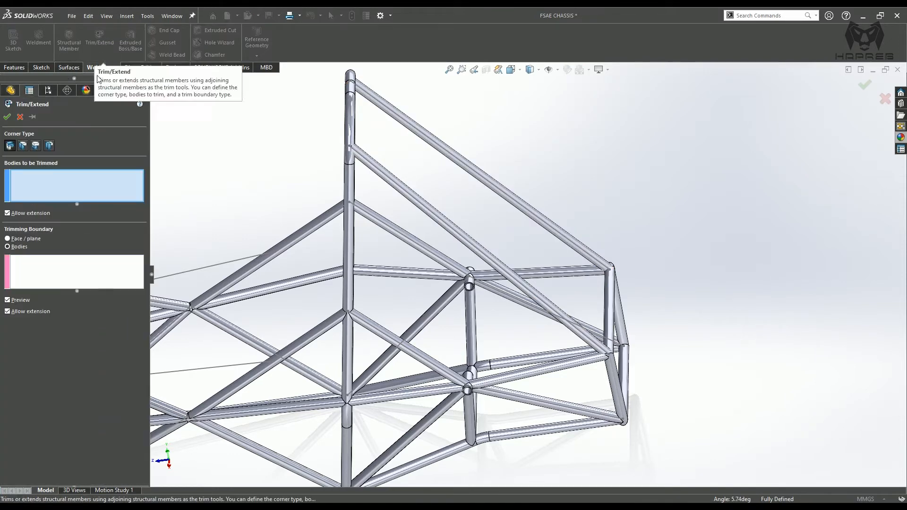
pyautogui.click(468, 249)
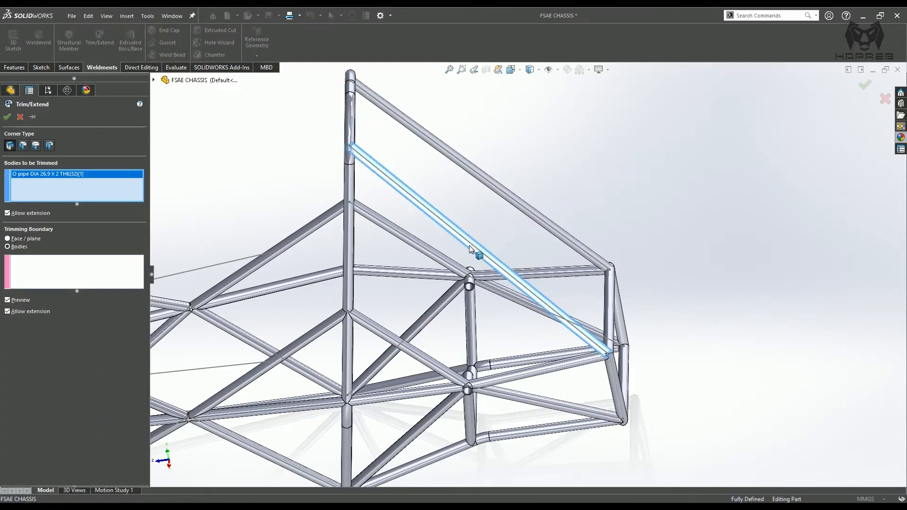
pyautogui.click(513, 208)
pyautogui.click(43, 266)
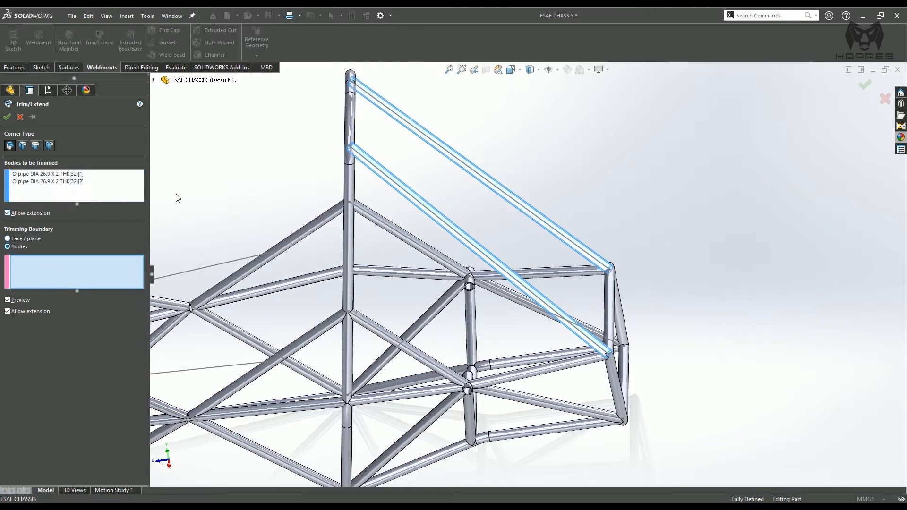
pyautogui.click(349, 137)
pyautogui.moveTo(348, 137); pyautogui.dragTo(373, 83, button='middle')
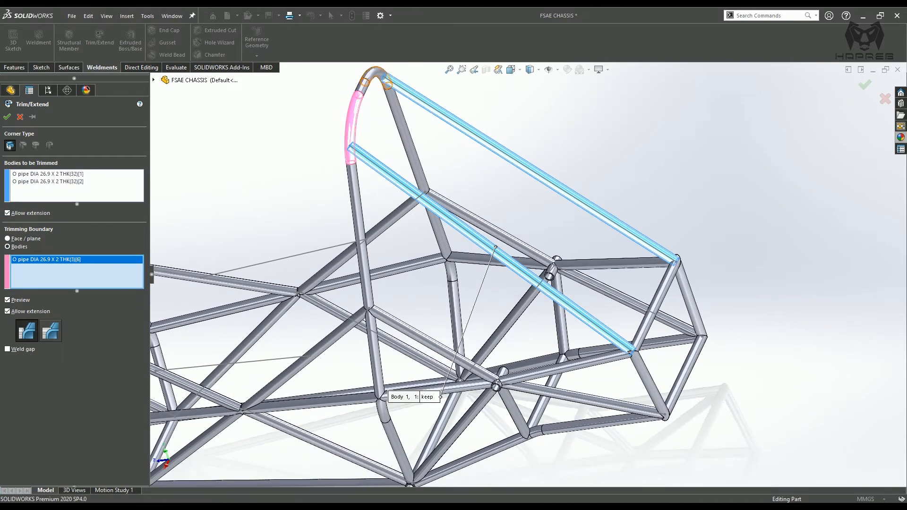
pyautogui.click(375, 80)
# - Add the rear upper cross tube, both upper rear rails and both rear uprights as boundaries, disable boundary extension and apply the trim
pyautogui.click(645, 344)
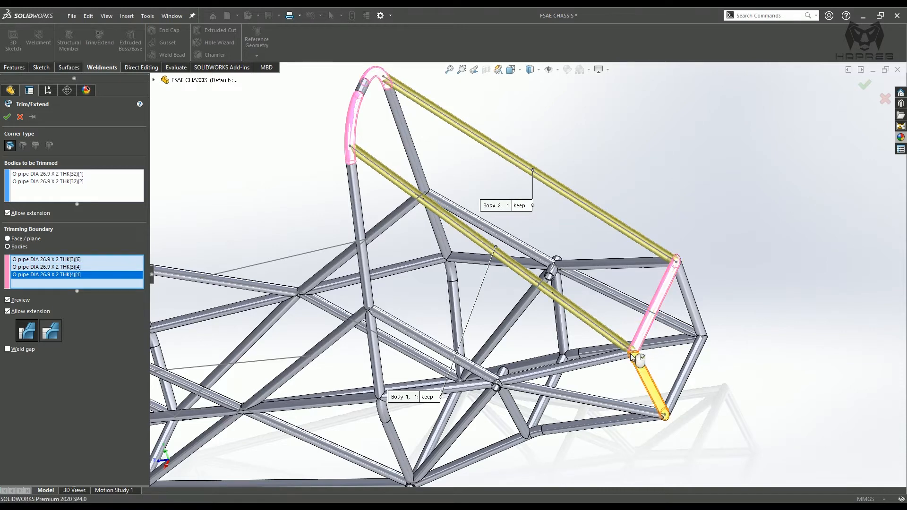
pyautogui.click(624, 360)
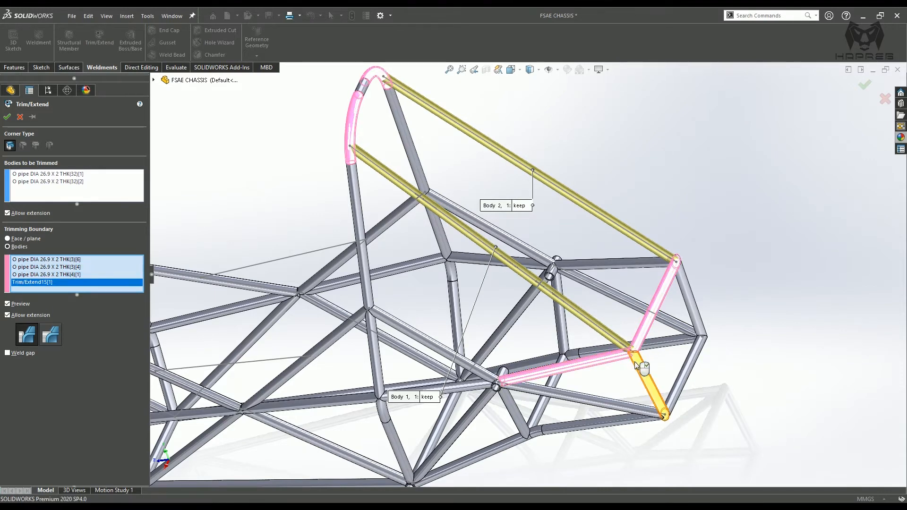
pyautogui.click(650, 268)
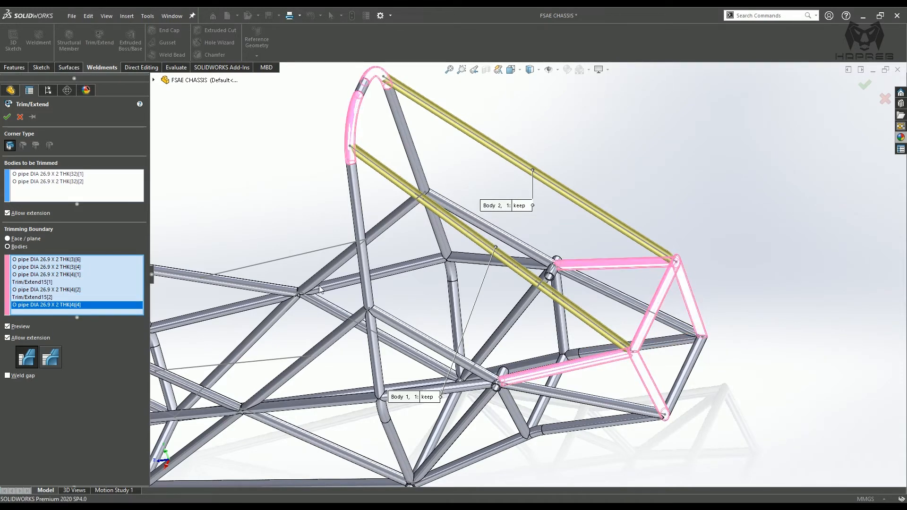
pyautogui.click(9, 338)
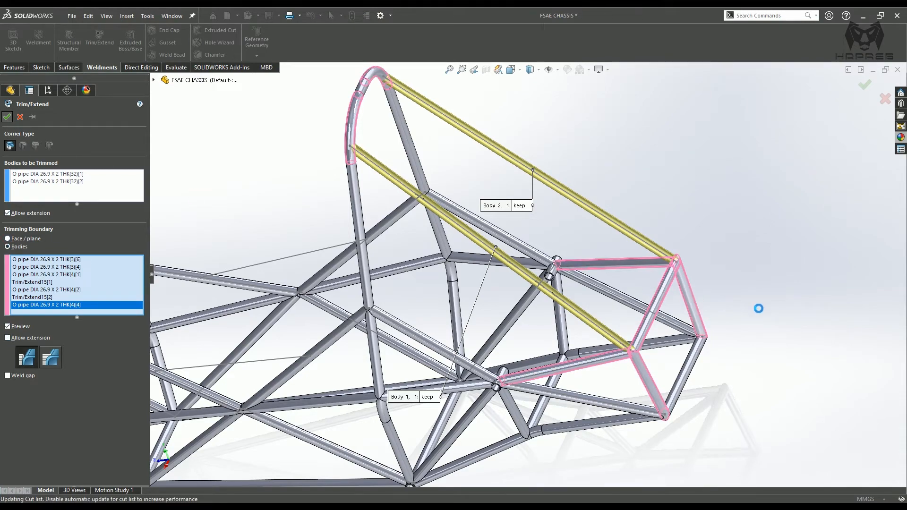
pyautogui.moveTo(652, 312); pyautogui.dragTo(739, 268, button='middle')
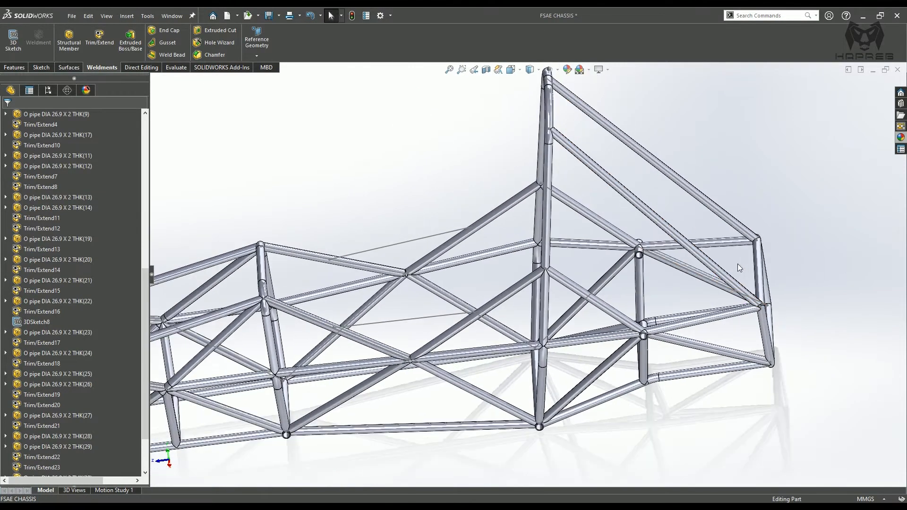
# - Create dia 26.9 x 2 thk o pipe members on the two cockpit side lines spanning between the side diagonals, in separate groups
pyautogui.moveTo(401, 270)
pyautogui.mouseDown(button='middle')
pyautogui.moveTo(415, 247)
pyautogui.moveTo(403, 254)
pyautogui.mouseUp(button='middle')
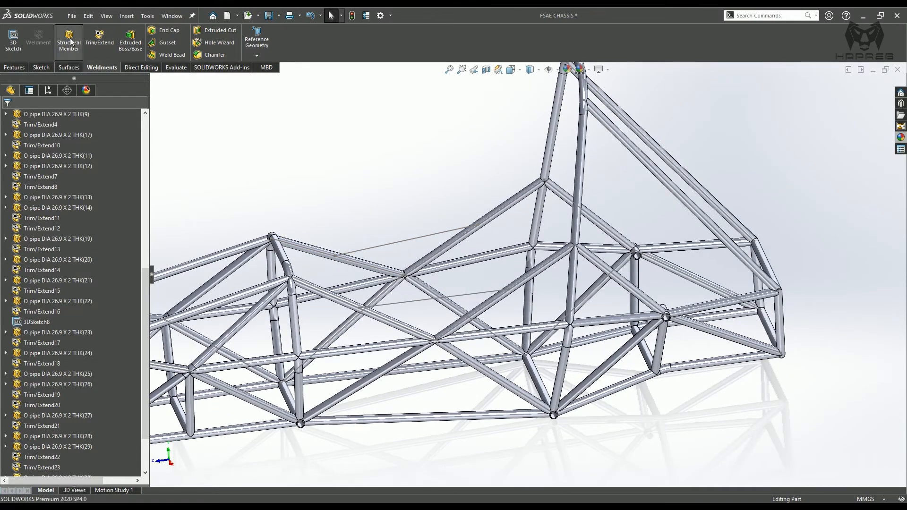
pyautogui.click(69, 40)
pyautogui.click(389, 249)
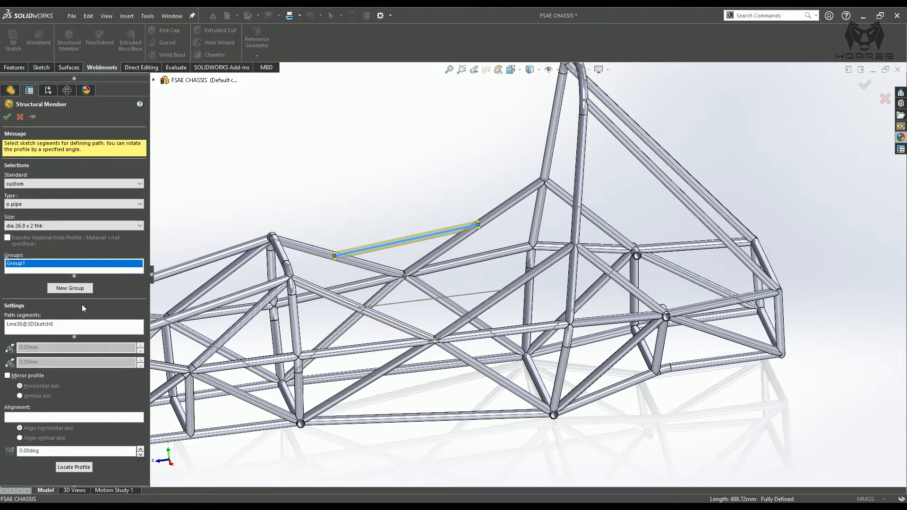
pyautogui.click(71, 288)
pyautogui.click(394, 309)
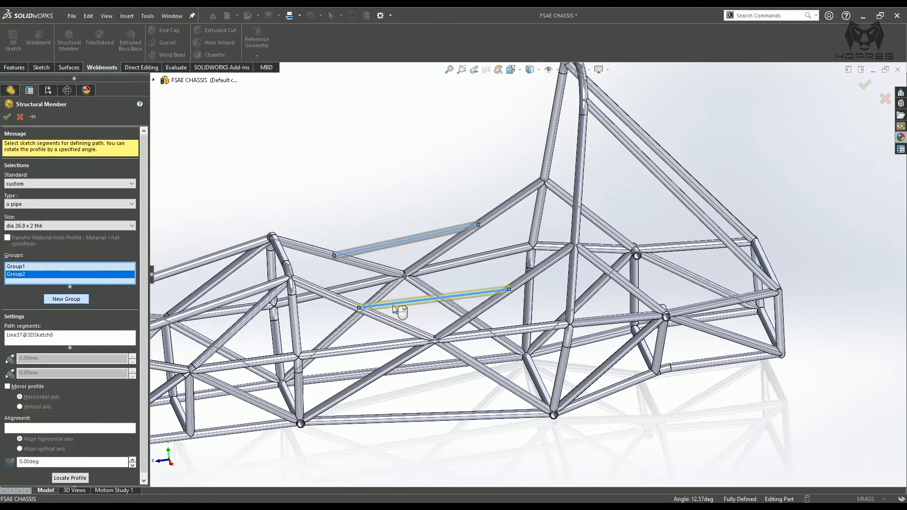
pyautogui.click(6, 117)
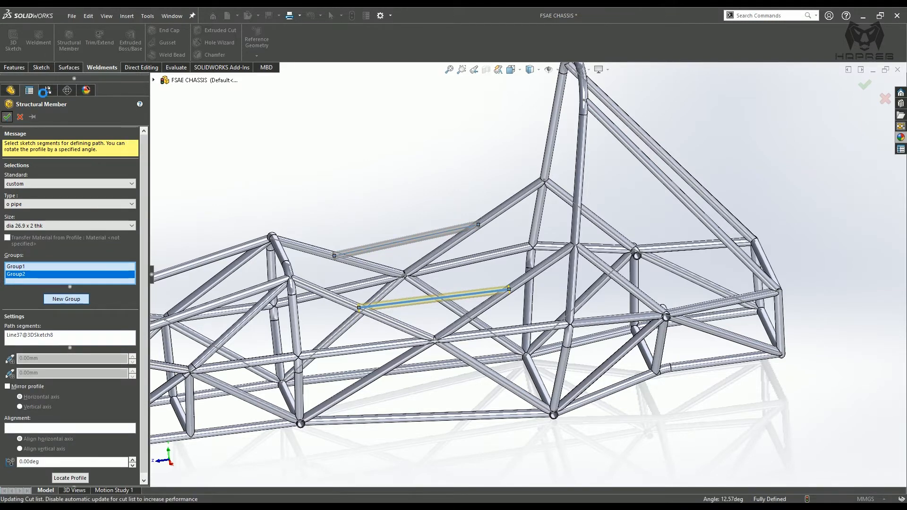
# - Trim both cockpit side tubes against the front and rear side diagonals that they meet on each side
pyautogui.click(97, 39)
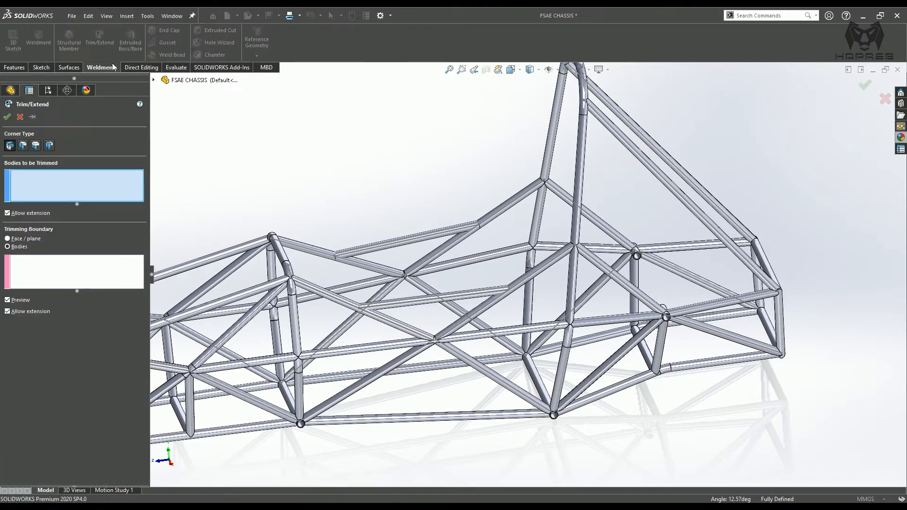
pyautogui.click(350, 252)
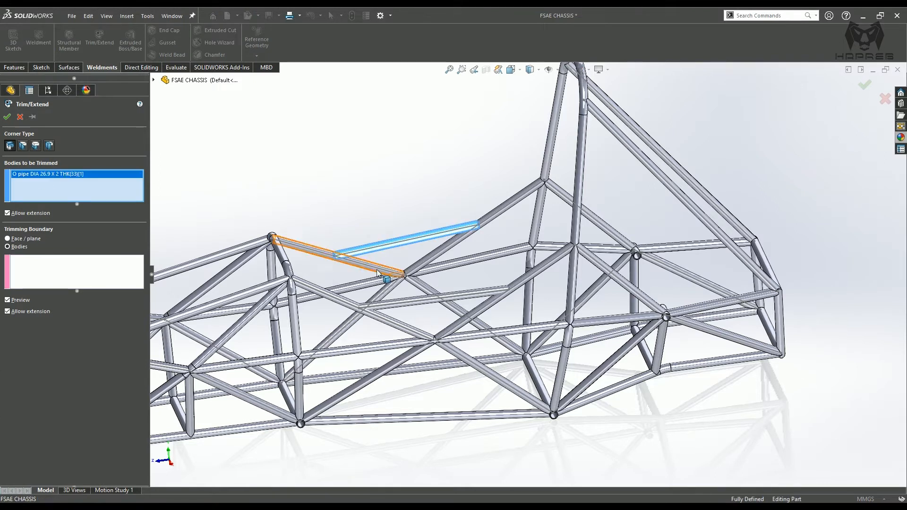
pyautogui.click(390, 303)
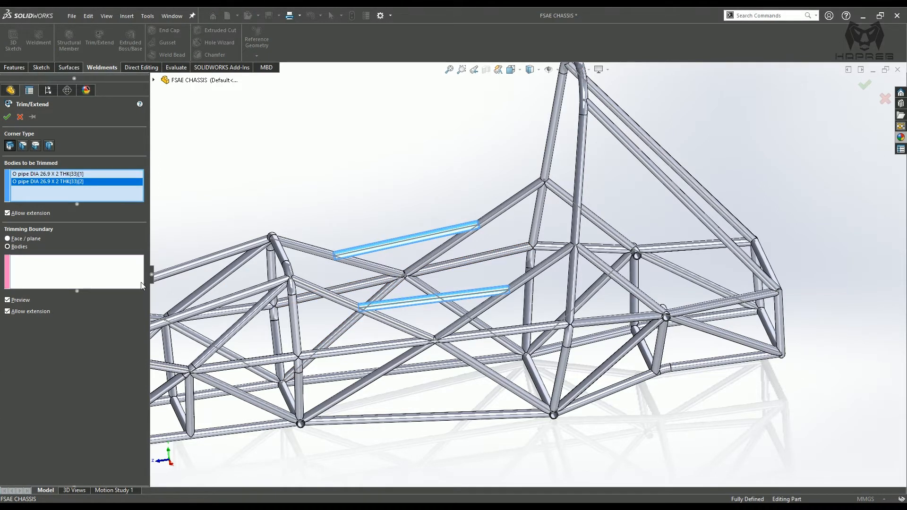
pyautogui.click(116, 277)
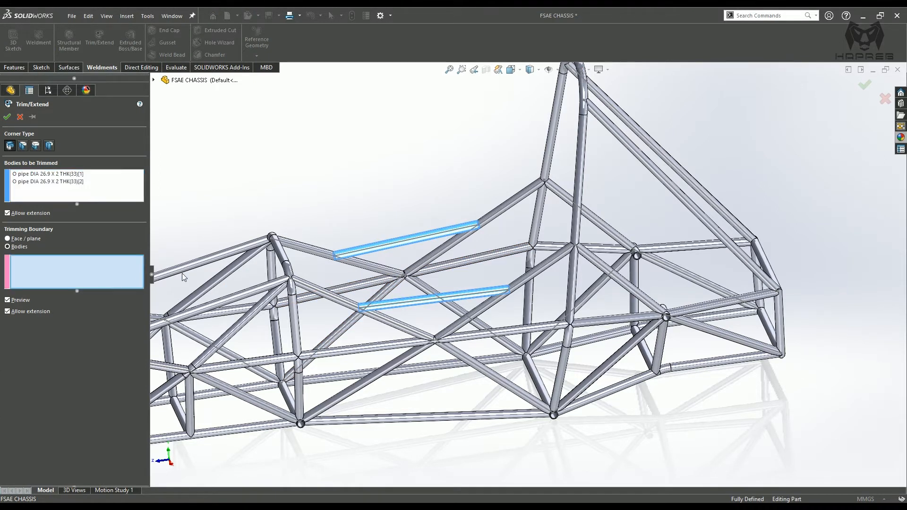
pyautogui.click(314, 252)
pyautogui.click(460, 236)
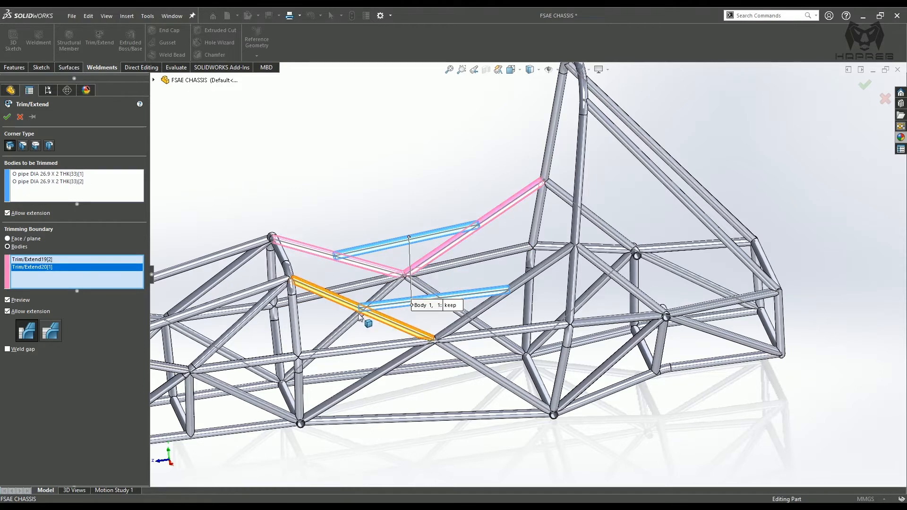
pyautogui.click(383, 322)
pyautogui.click(455, 330)
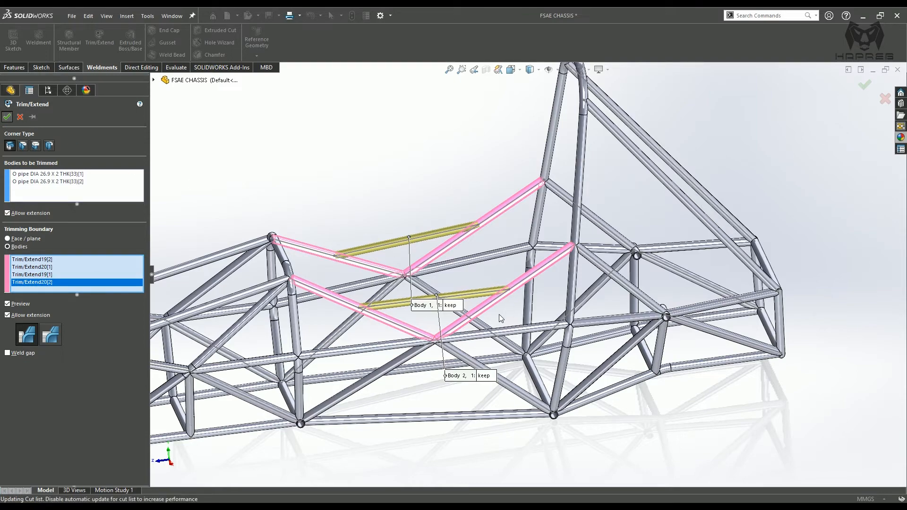
pyautogui.click(7, 117)
pyautogui.moveTo(396, 306); pyautogui.dragTo(397, 303, button='middle')
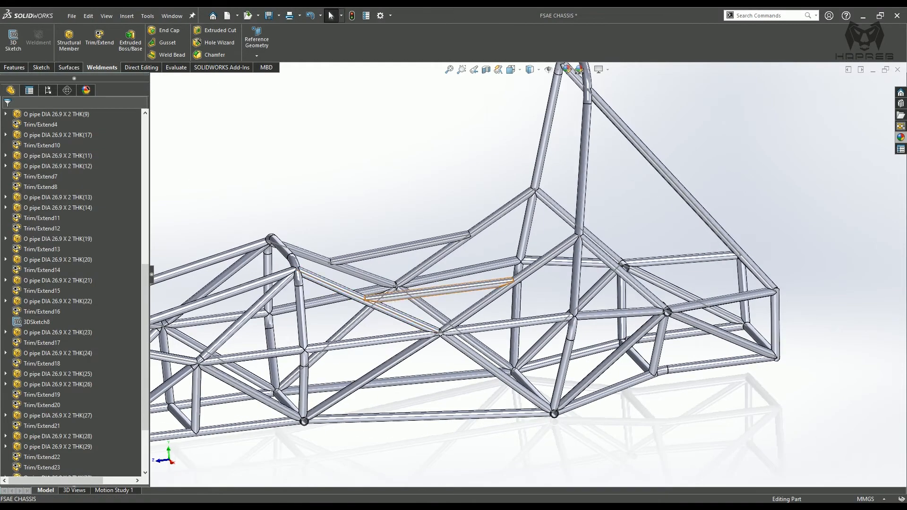
# - Hide 3DSketch8 and inspect the whole chassis frame
pyautogui.rightClick(34, 322)
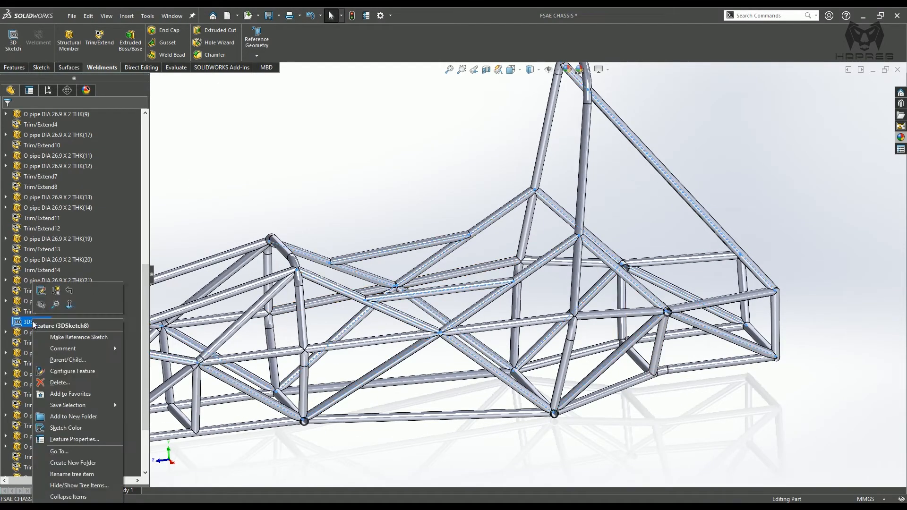
pyautogui.click(43, 305)
pyautogui.moveTo(652, 373); pyautogui.dragTo(421, 246, button='middle')
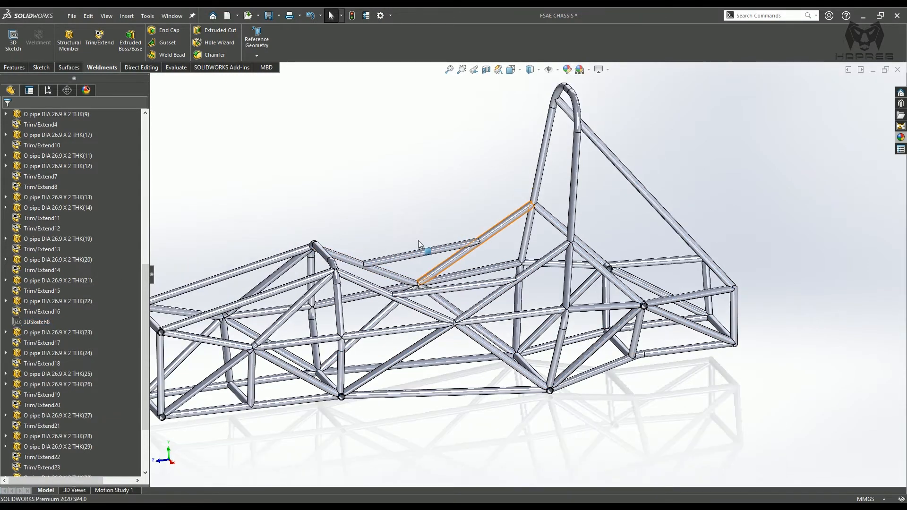
pyautogui.scroll(-3, 424, 327)
pyautogui.moveTo(411, 367); pyautogui.dragTo(368, 373, button='middle')
pyautogui.scroll(-2, 368, 293)
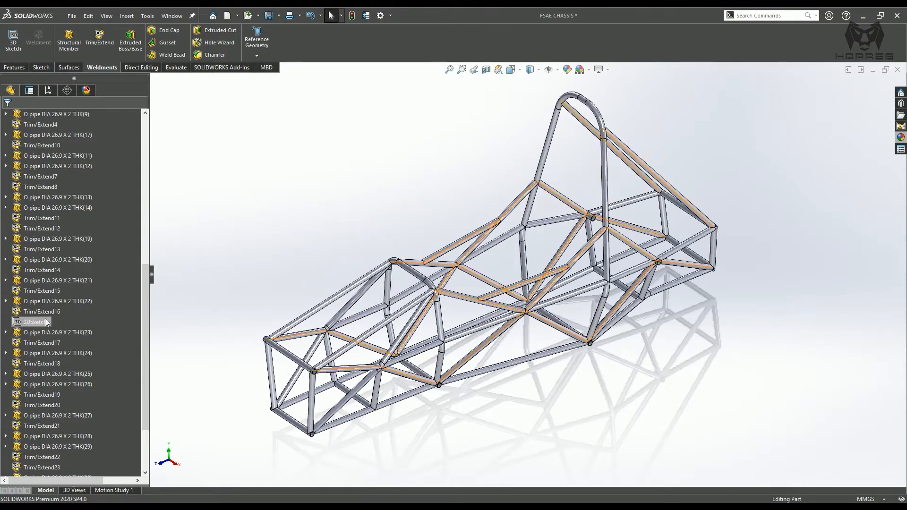
# - Show 3DSketch5 so that its construction lines are available on the chassis
pyautogui.moveTo(143, 298); pyautogui.dragTo(143, 189)
pyautogui.click(35, 217)
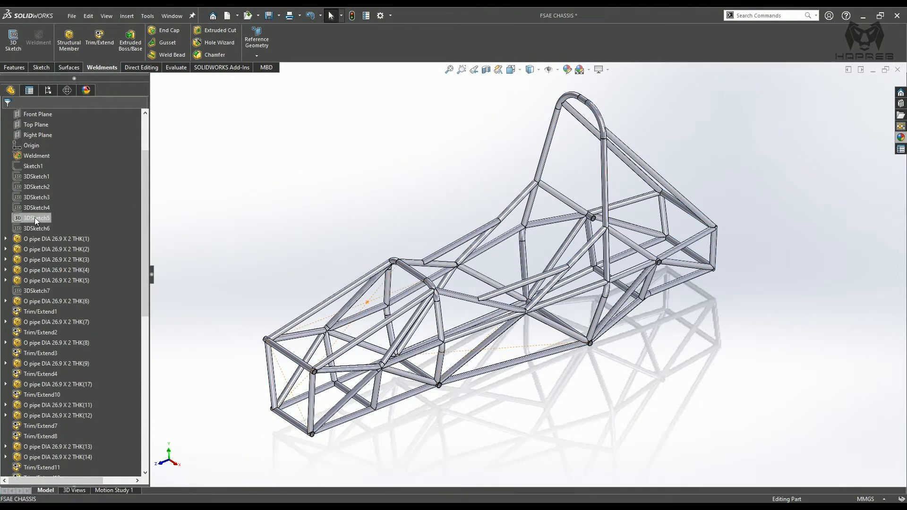
pyautogui.click(43, 204)
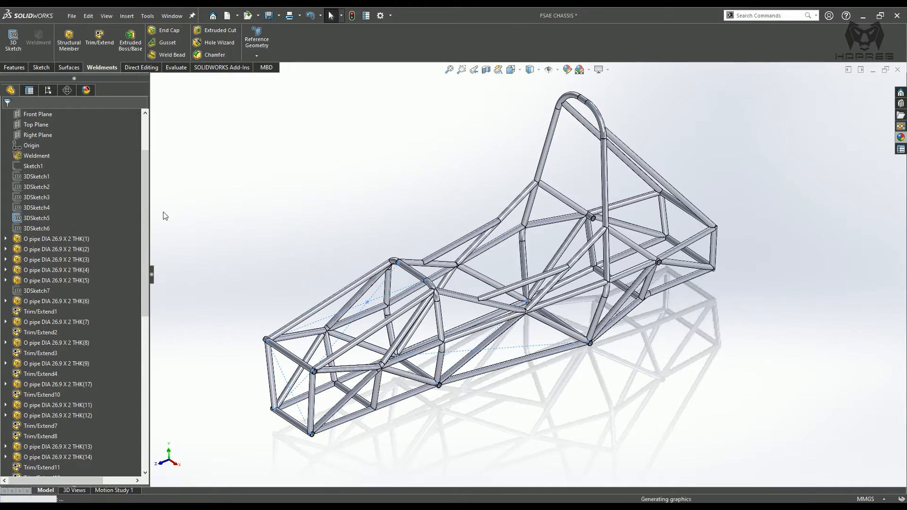
# - Start a new 3D sketch and pick the crossed construction lines over the nose's upper face and the front bulkhead for Convert Entities
pyautogui.scroll(-2, 314, 420)
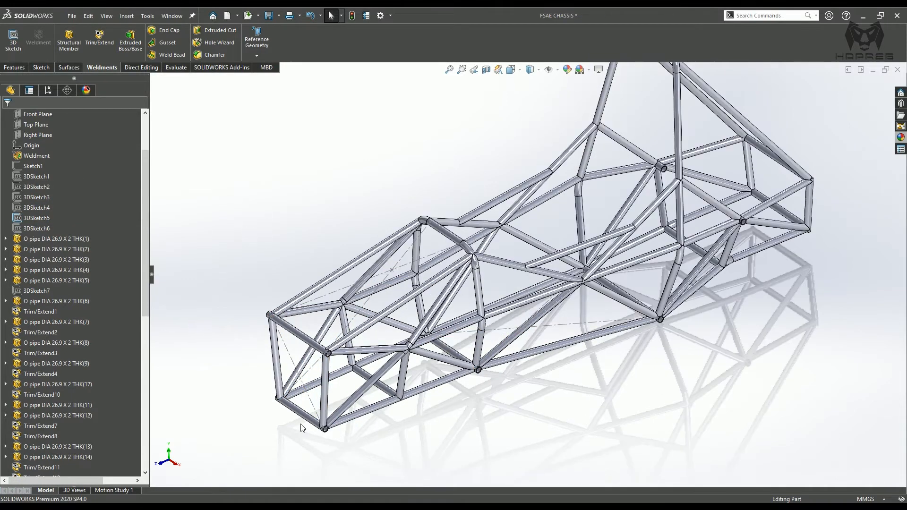
pyautogui.scroll(-3, 293, 216)
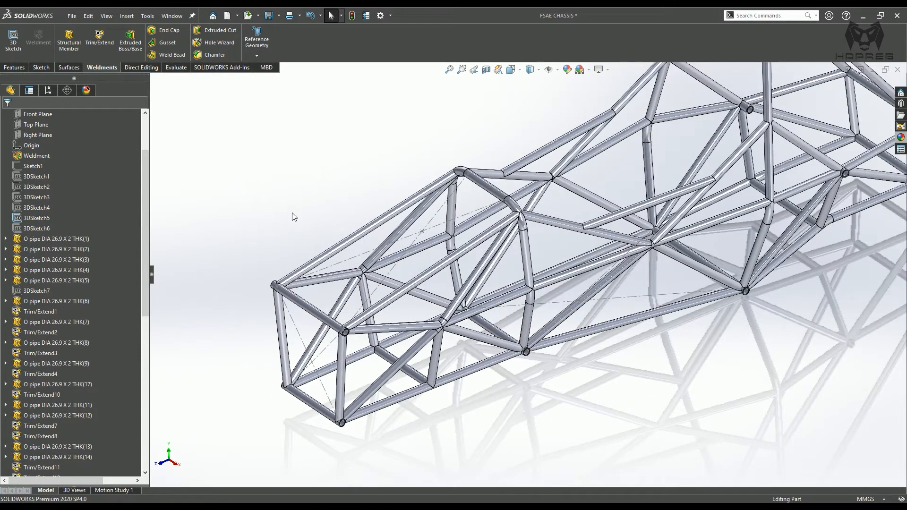
pyautogui.click(19, 56)
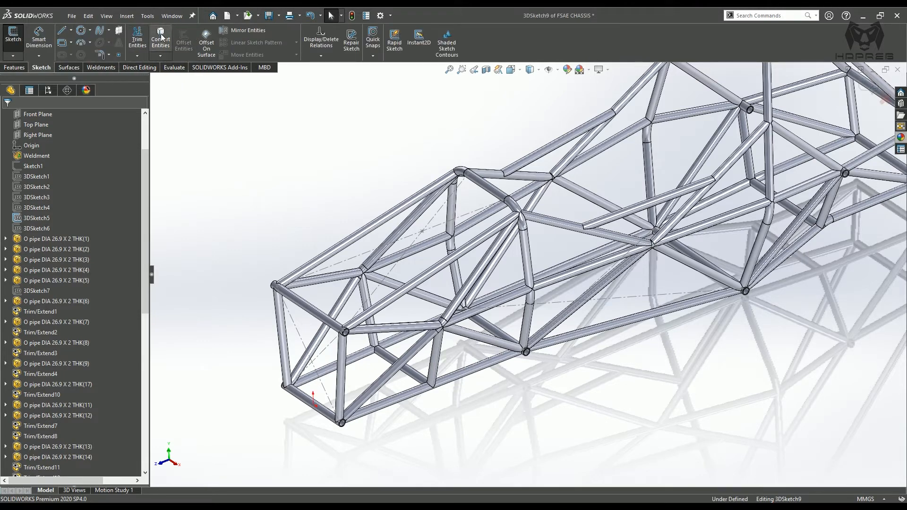
pyautogui.click(160, 38)
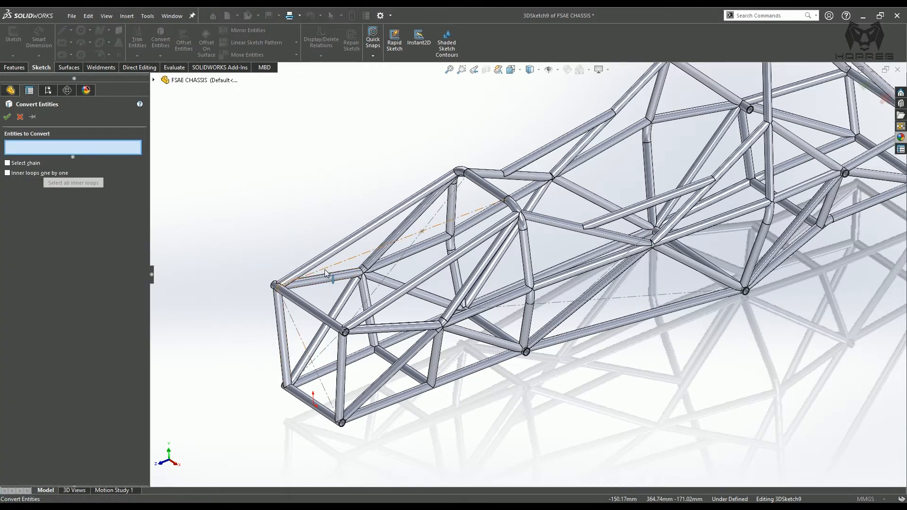
pyautogui.click(338, 270)
pyautogui.click(418, 242)
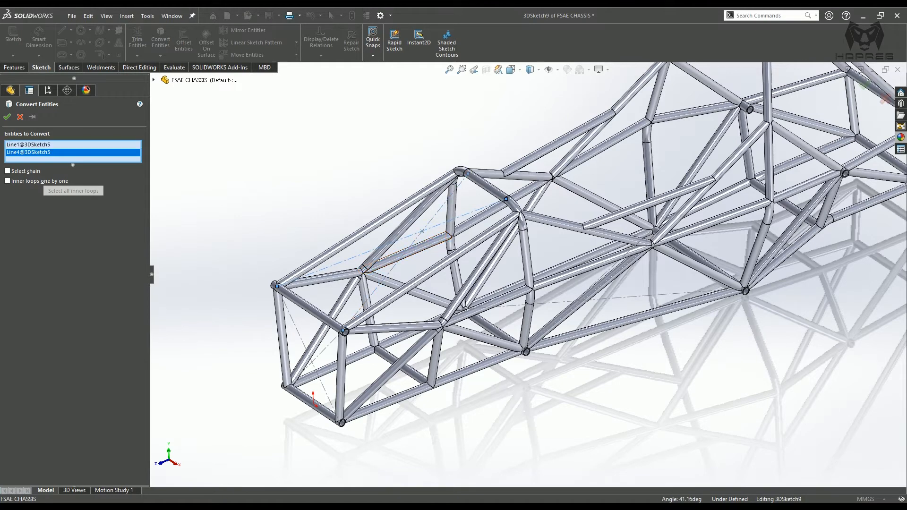
pyautogui.click(297, 330)
pyautogui.click(326, 371)
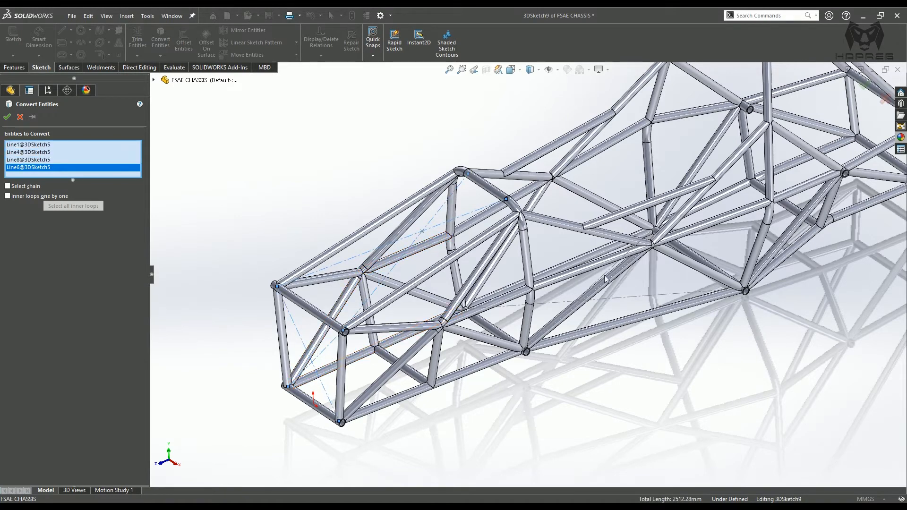
# - Add the two crossed floor construction lines between the front and main hoops and convert all the picked lines into the 3D sketch
pyautogui.scroll(4, 605, 278)
pyautogui.scroll(-3, 513, 339)
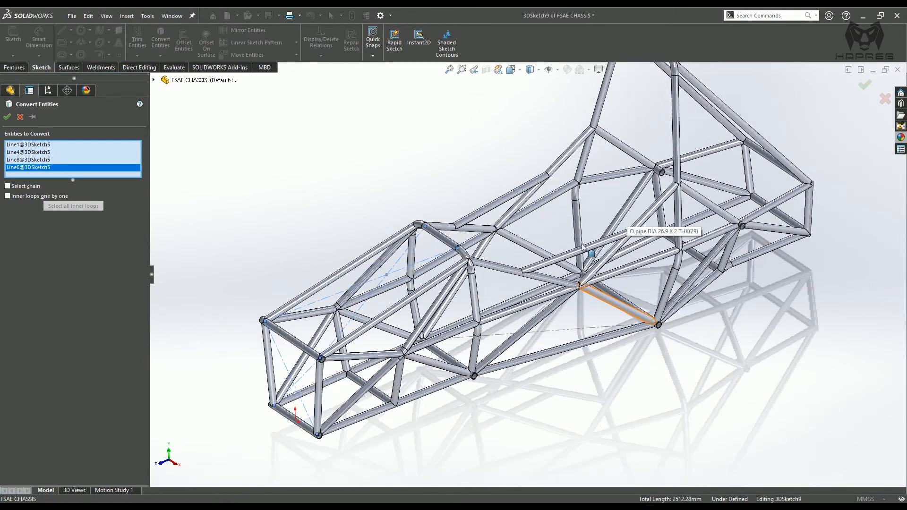
pyautogui.click(542, 336)
pyautogui.scroll(-2, 537, 328)
pyautogui.click(537, 314)
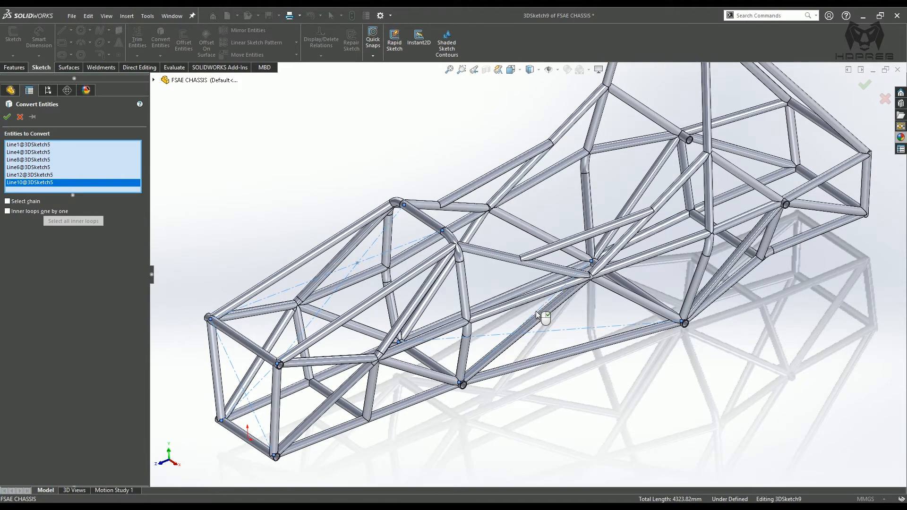
pyautogui.moveTo(543, 314); pyautogui.dragTo(567, 325, button='middle')
pyautogui.click(7, 117)
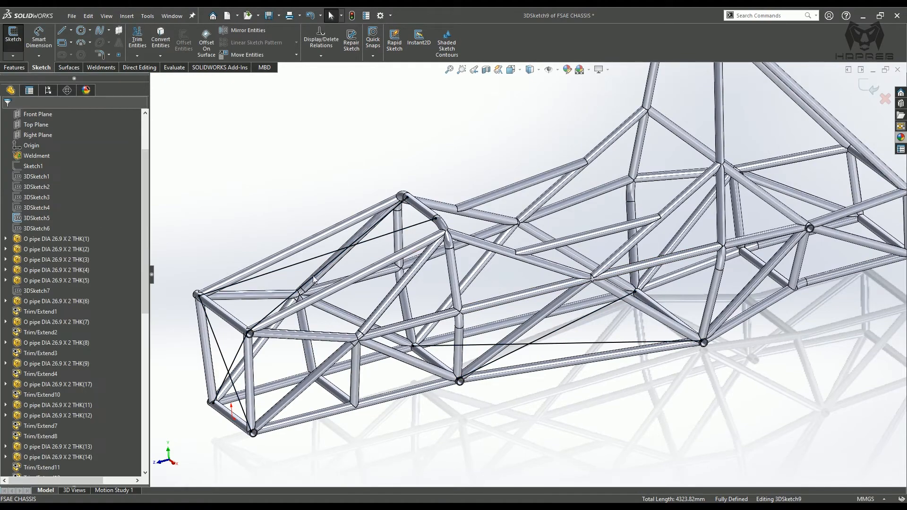
# - Show 3DSketch4 and convert its three lines forming the U-shaped outline between the main hoop's uprights into the current 3D sketch
pyautogui.moveTo(427, 341); pyautogui.dragTo(431, 356, button='middle')
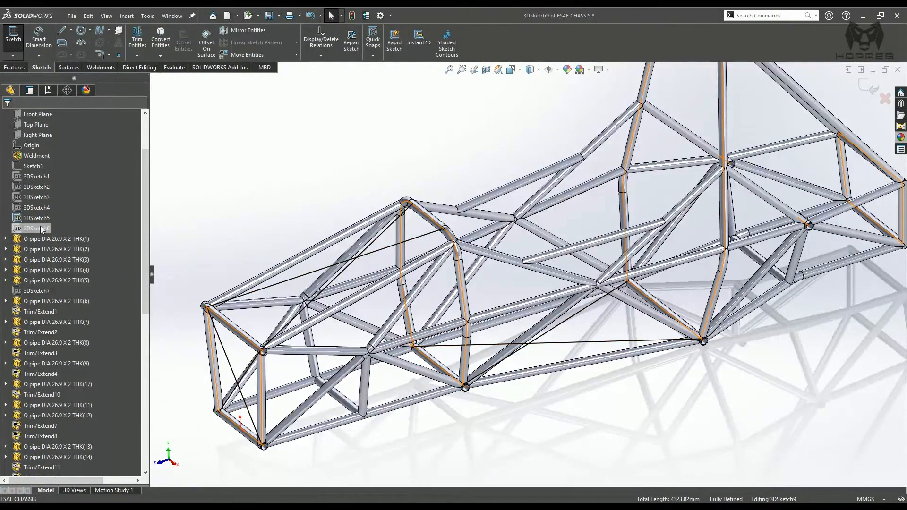
pyautogui.click(40, 228)
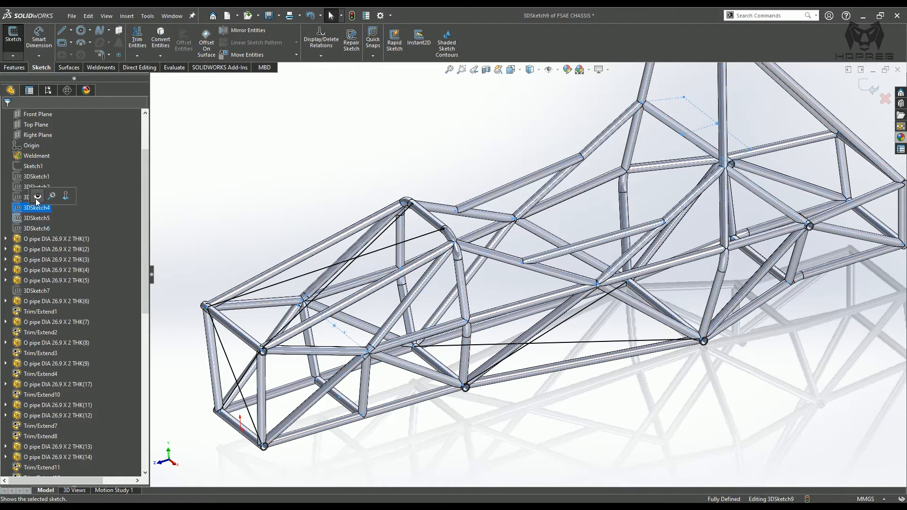
pyautogui.click(37, 197)
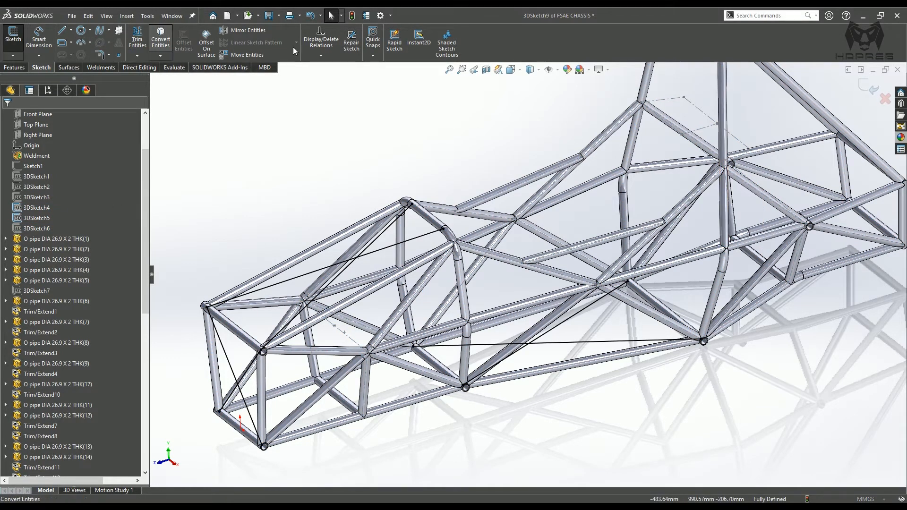
pyautogui.click(161, 38)
pyautogui.click(671, 100)
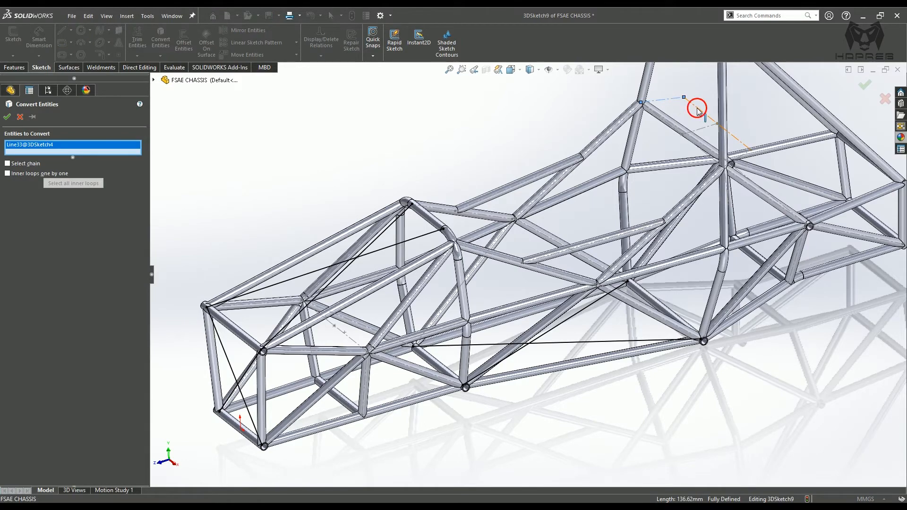
pyautogui.click(697, 110)
pyautogui.scroll(-8, 740, 170)
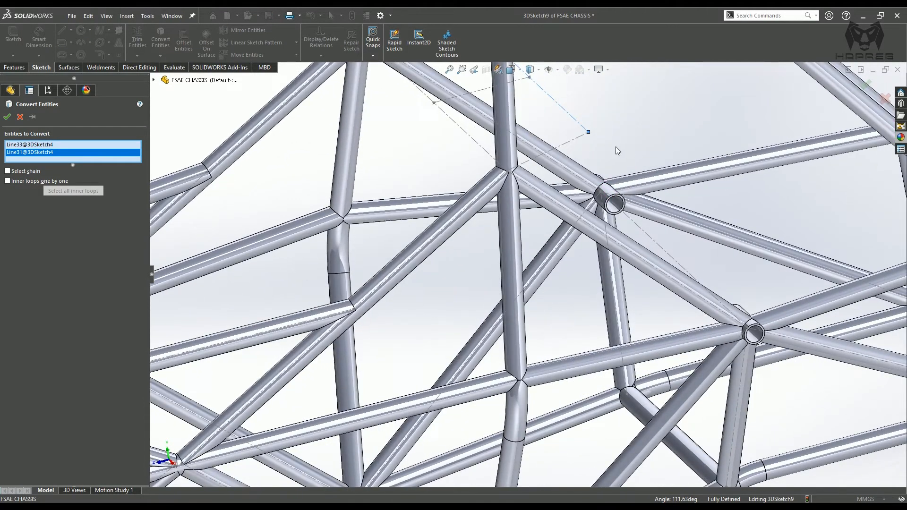
pyautogui.click(570, 138)
pyautogui.click(7, 117)
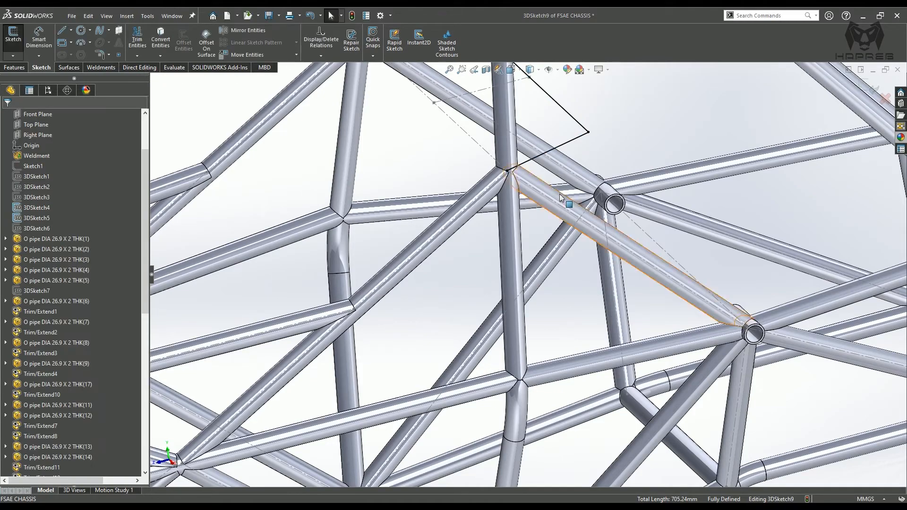
# - Hide 3DSketch4 and 3DSketch5 so that only the converted lines of the current sketch are displayed on the chassis
pyautogui.scroll(8, 559, 181)
pyautogui.scroll(1, 391, 306)
pyautogui.moveTo(391, 306); pyautogui.dragTo(413, 293, button='middle')
pyautogui.scroll(-1, 327, 351)
pyautogui.scroll(1, 343, 349)
pyautogui.scroll(-1, 335, 350)
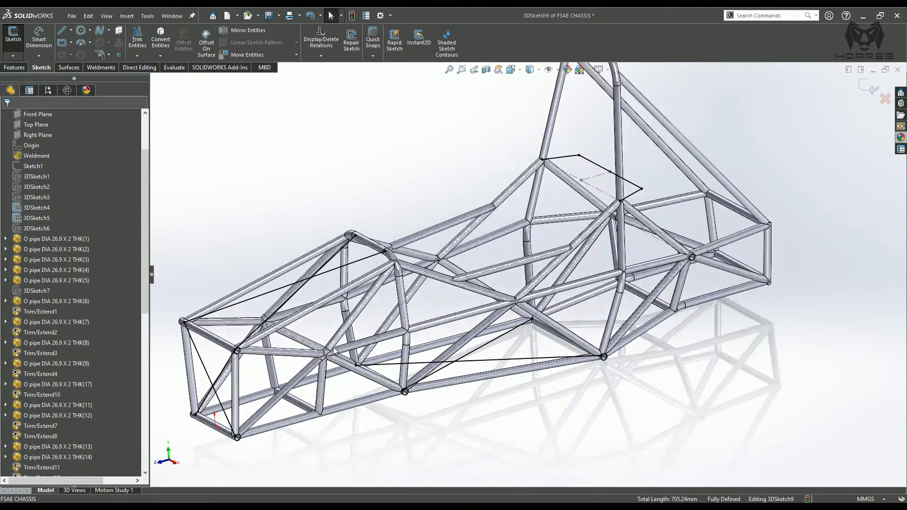
pyautogui.click(598, 189)
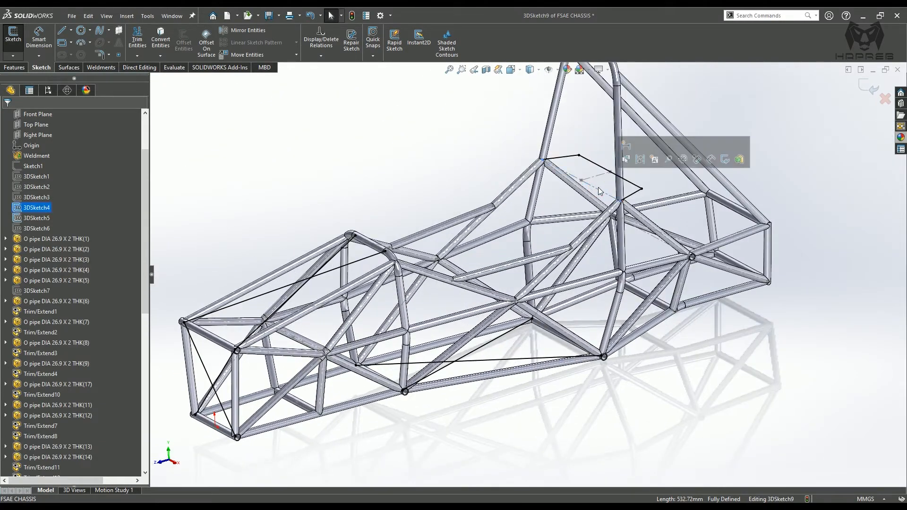
pyautogui.rightClick(32, 212)
pyautogui.click(33, 217)
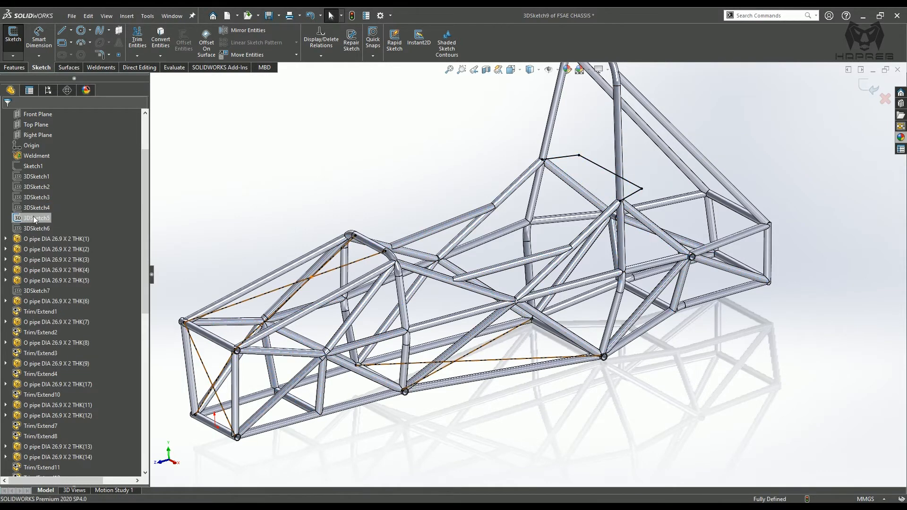
pyautogui.rightClick(33, 217)
pyautogui.click(42, 202)
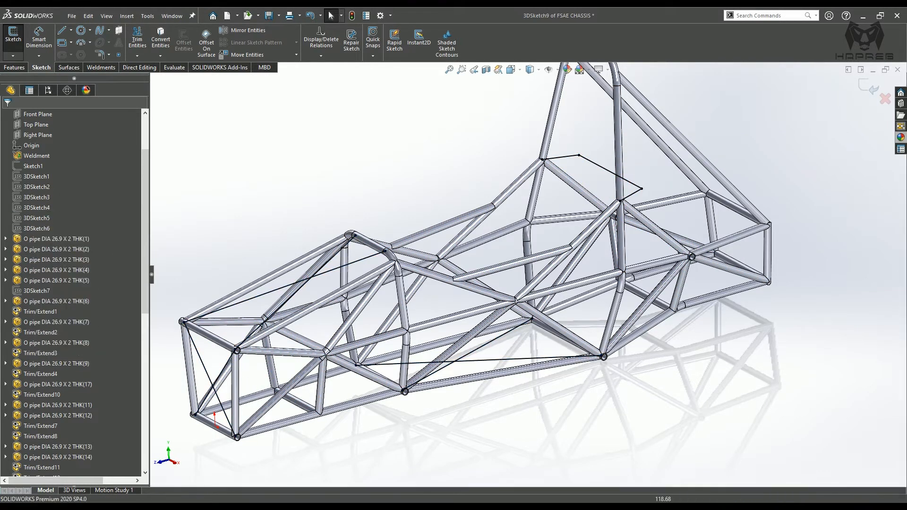
# - Round both corners of the U-shaped line at the main hoop with 65 mm sketch fillets and exit the 3D sketch
pyautogui.keyDown('ctrl'); pyautogui.moveTo(303, 436); pyautogui.dragTo(359, 403, button='middle'); pyautogui.keyUp('ctrl')
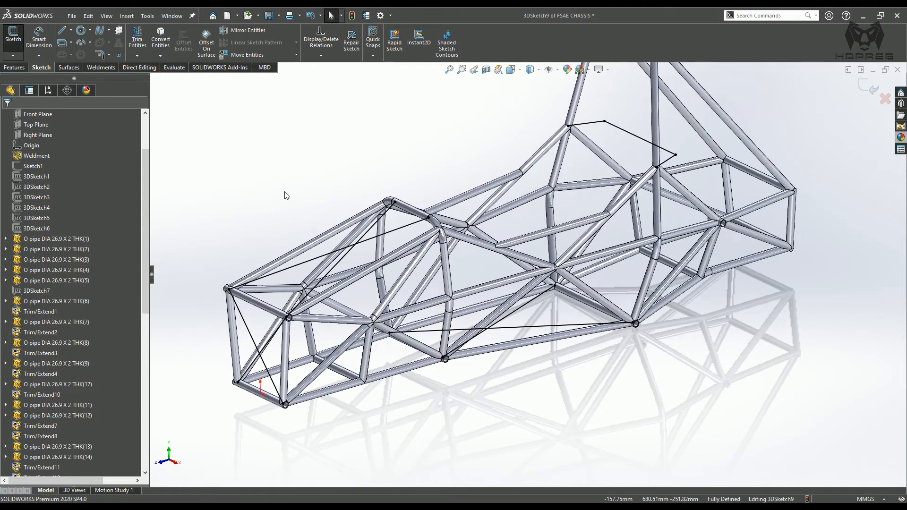
pyautogui.click(101, 68)
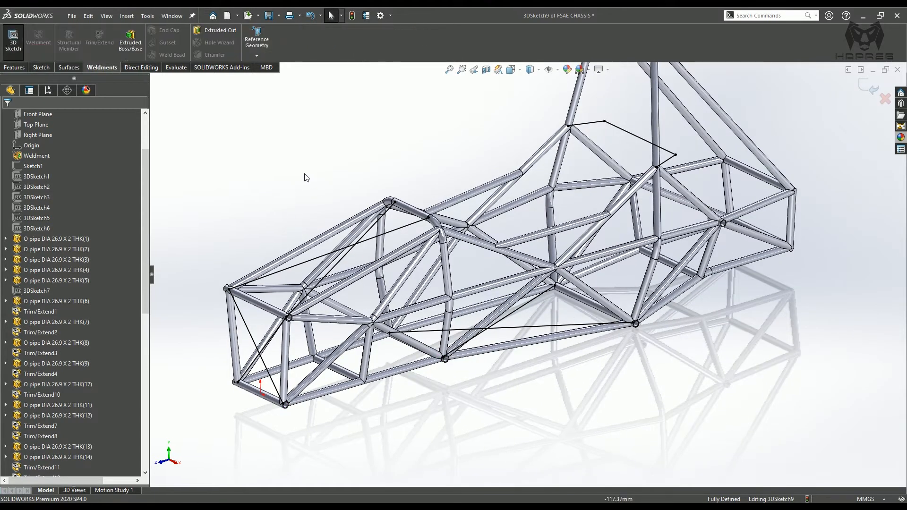
pyautogui.click(39, 69)
pyautogui.click(99, 55)
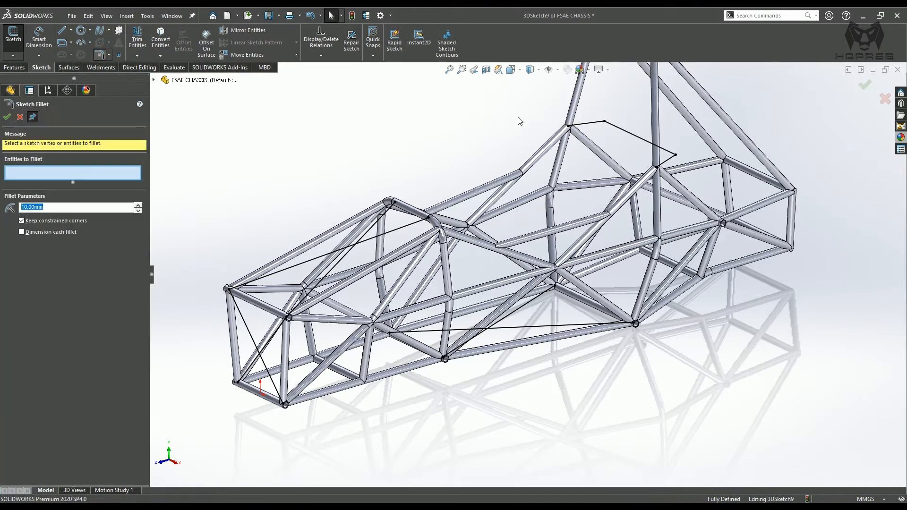
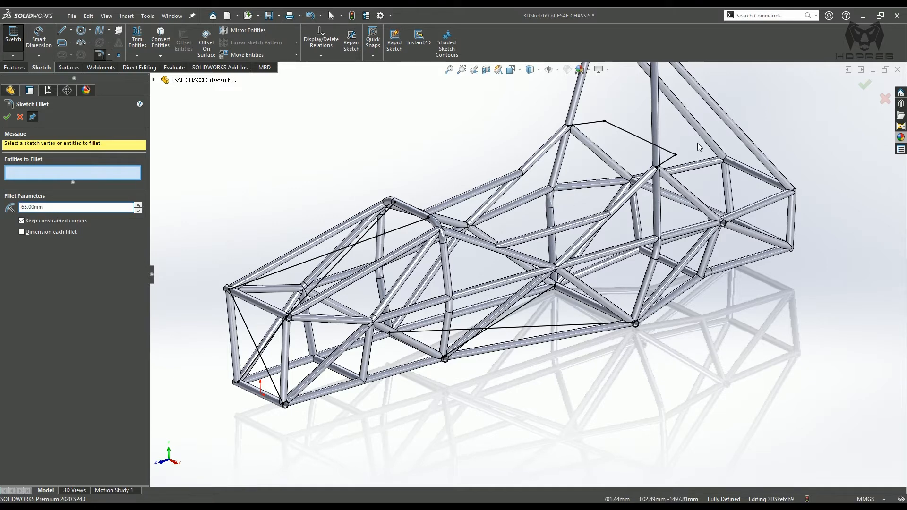
pyautogui.click(676, 156)
pyautogui.click(605, 122)
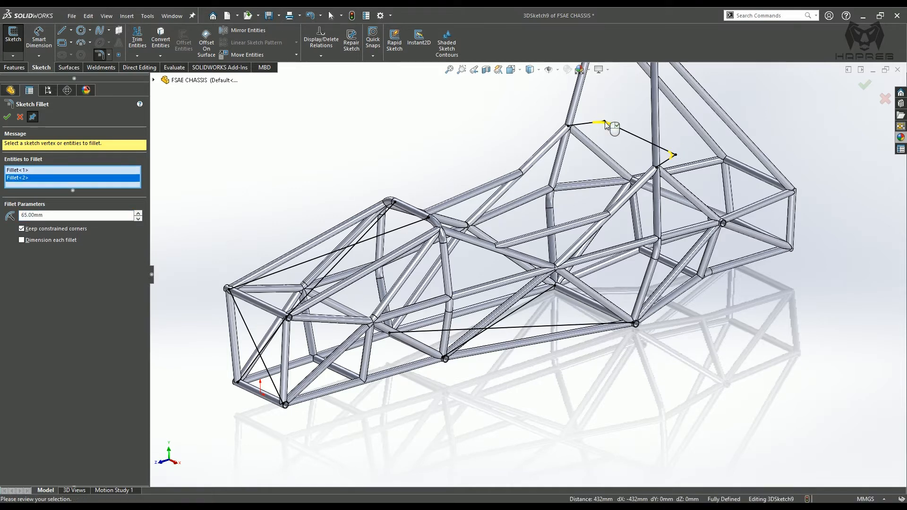
pyautogui.click(6, 119)
pyautogui.moveTo(495, 237)
pyautogui.mouseDown(button='middle')
pyautogui.moveTo(482, 219)
pyautogui.moveTo(490, 237)
pyautogui.mouseUp(button='middle')
pyautogui.click(6, 118)
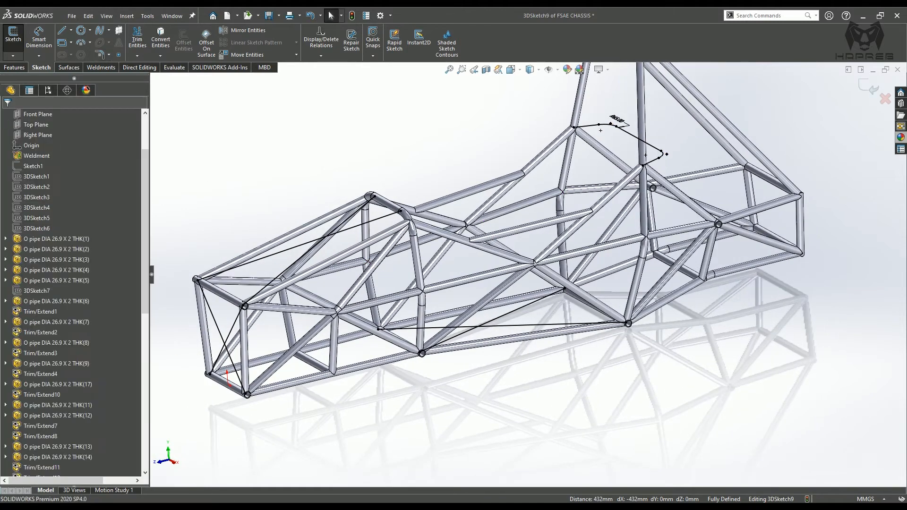
pyautogui.scroll(-2, 241, 283)
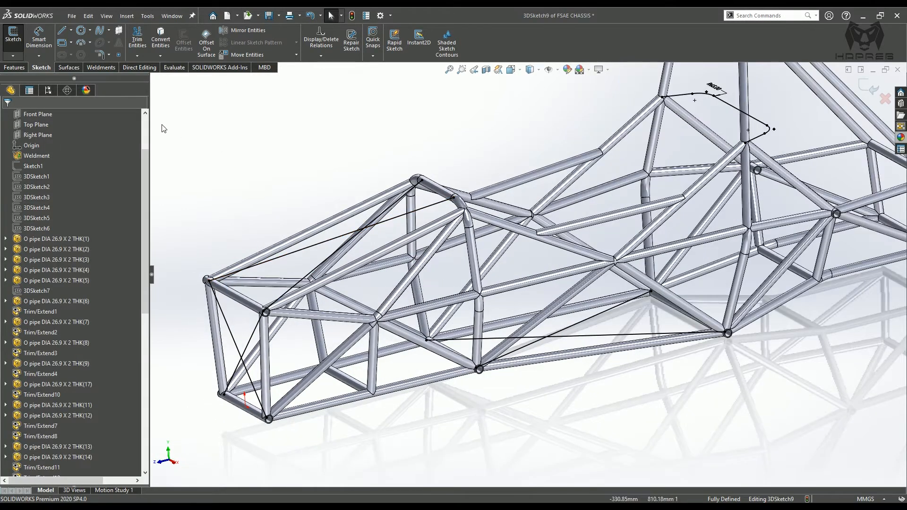
pyautogui.click(102, 68)
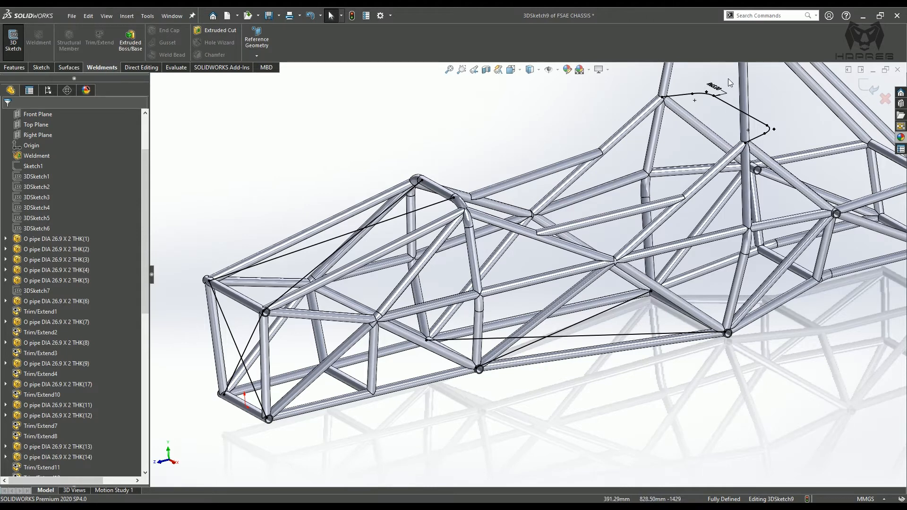
pyautogui.click(872, 89)
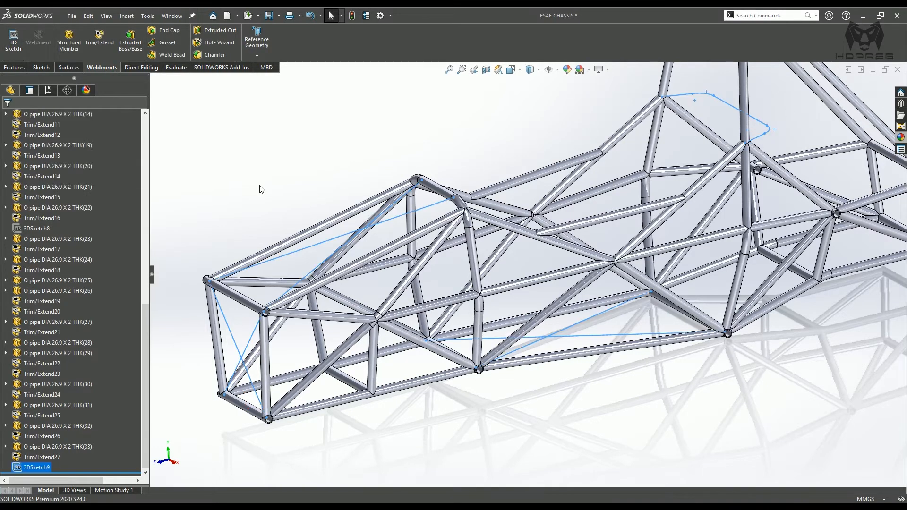
# - Add o pipe dia 26.9 x 2 thk structural members on the two crossed top lines between front bulkhead and front hoop, in separate groups
pyautogui.click(71, 39)
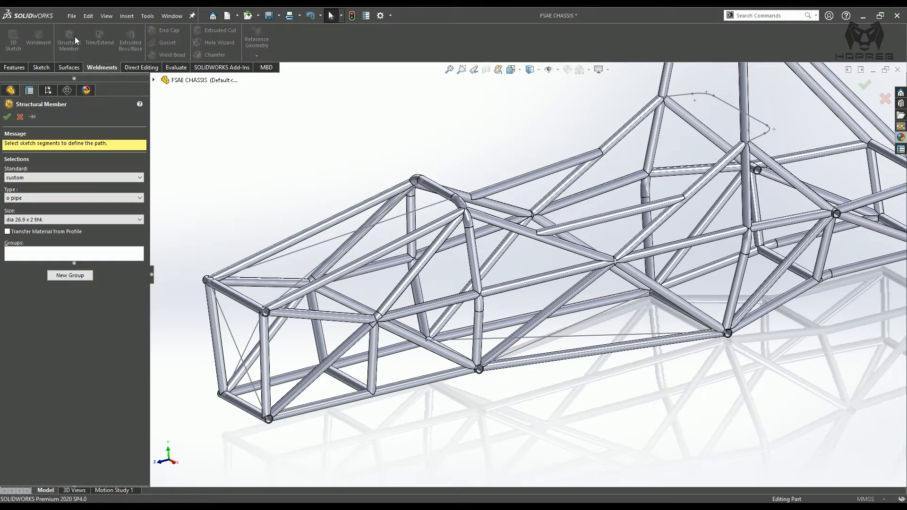
pyautogui.scroll(-2, 213, 241)
pyautogui.scroll(-2, 213, 241)
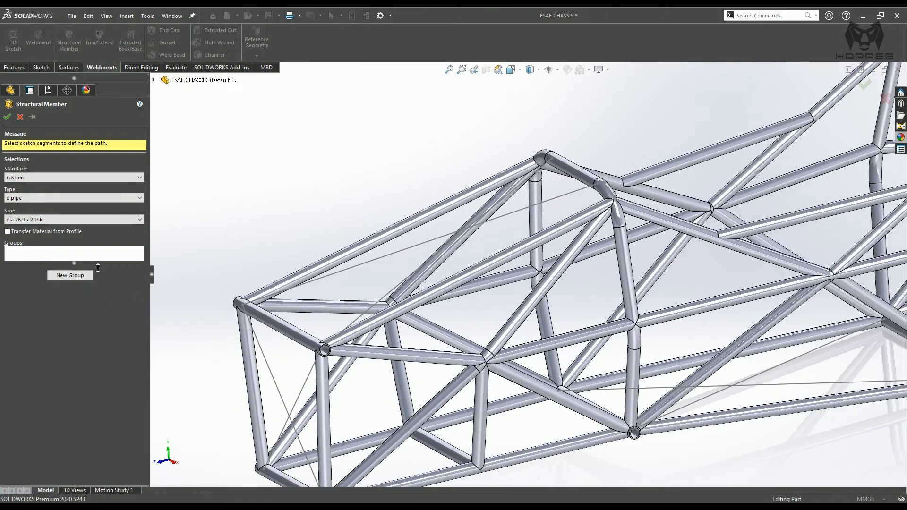
pyautogui.click(127, 255)
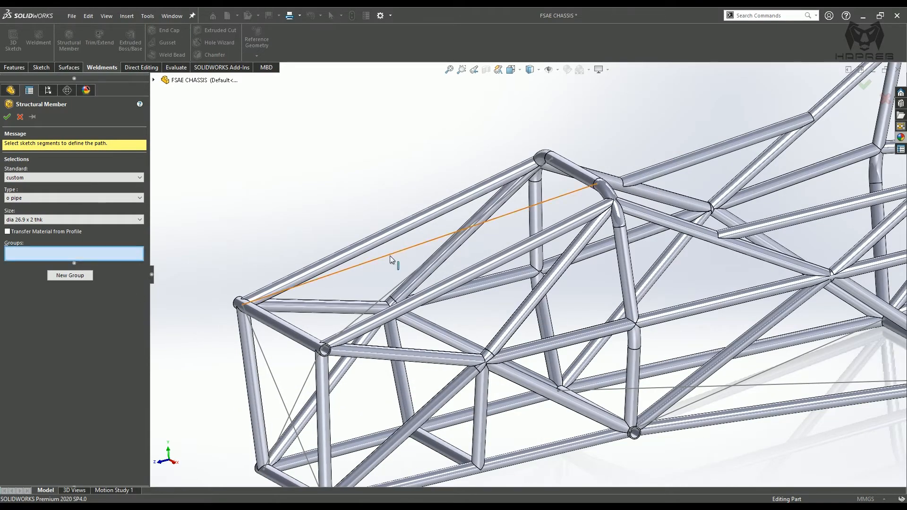
pyautogui.moveTo(457, 268)
pyautogui.mouseDown(button='middle')
pyautogui.moveTo(472, 299)
pyautogui.moveTo(415, 269)
pyautogui.mouseUp(button='middle')
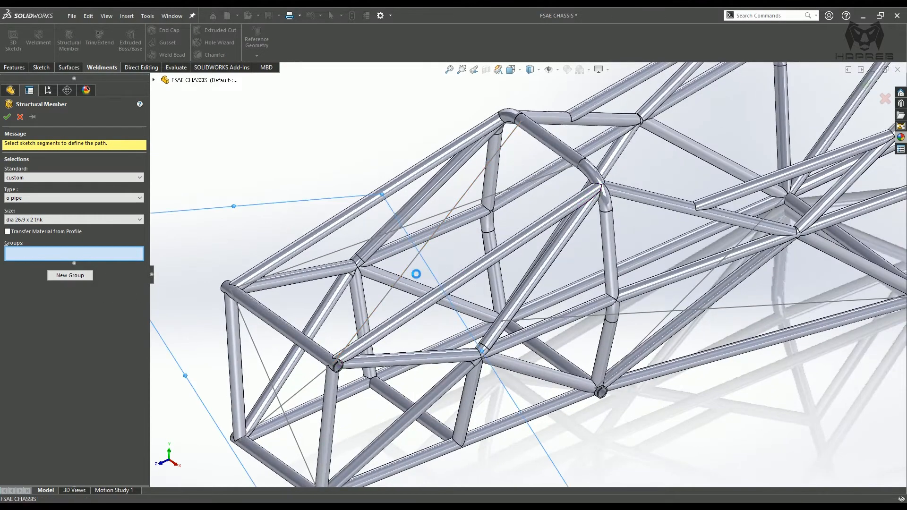
pyautogui.click(410, 270)
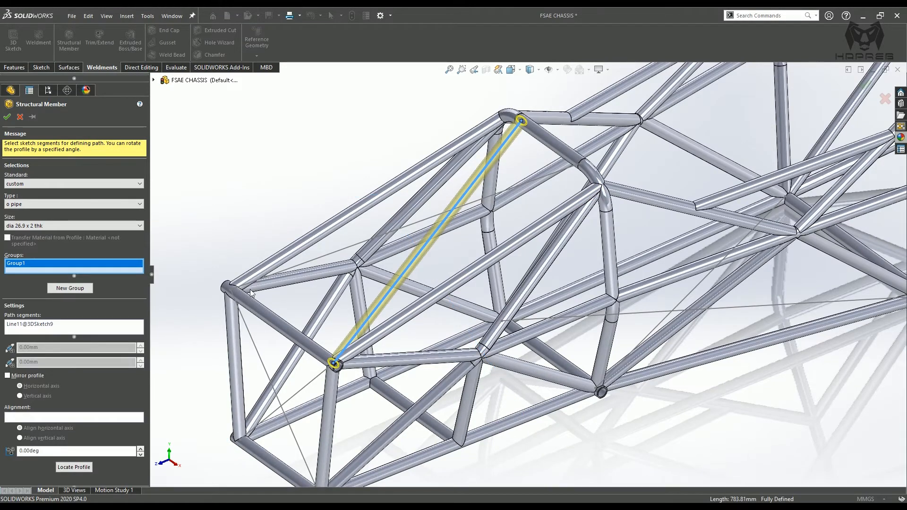
pyautogui.click(71, 288)
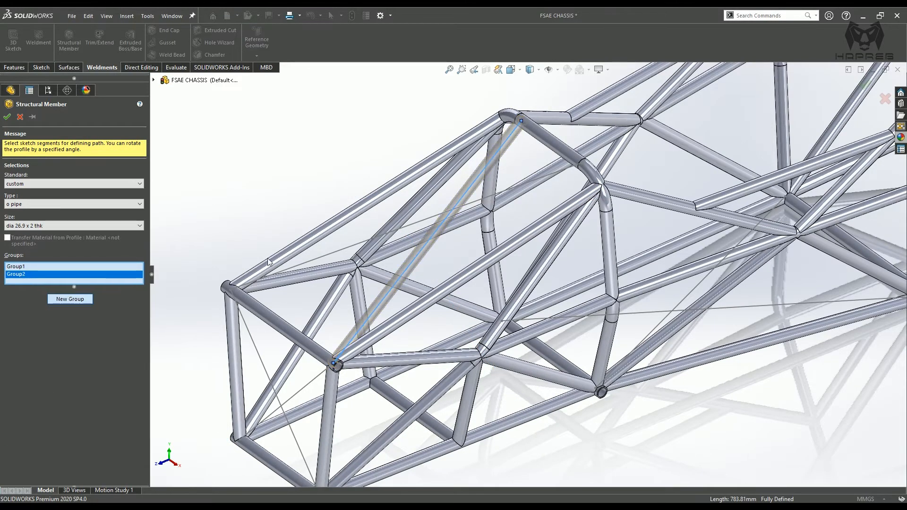
pyautogui.click(322, 256)
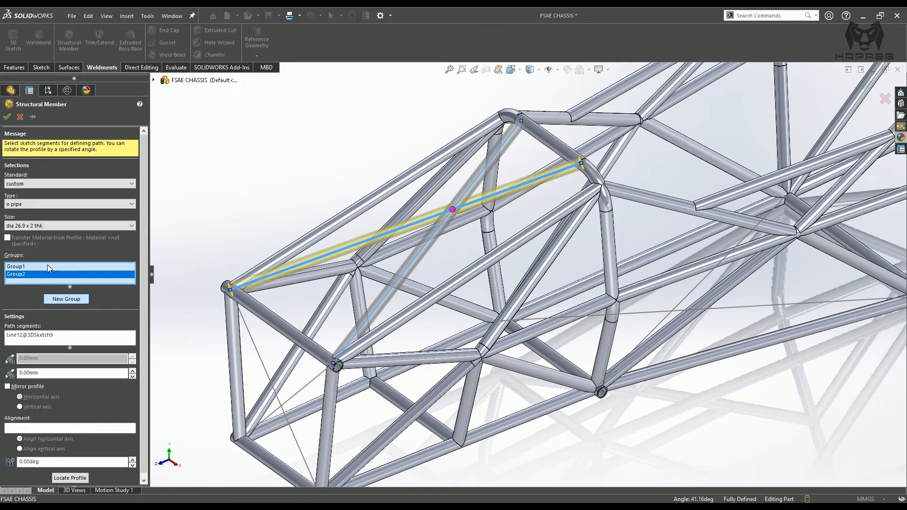
pyautogui.click(7, 118)
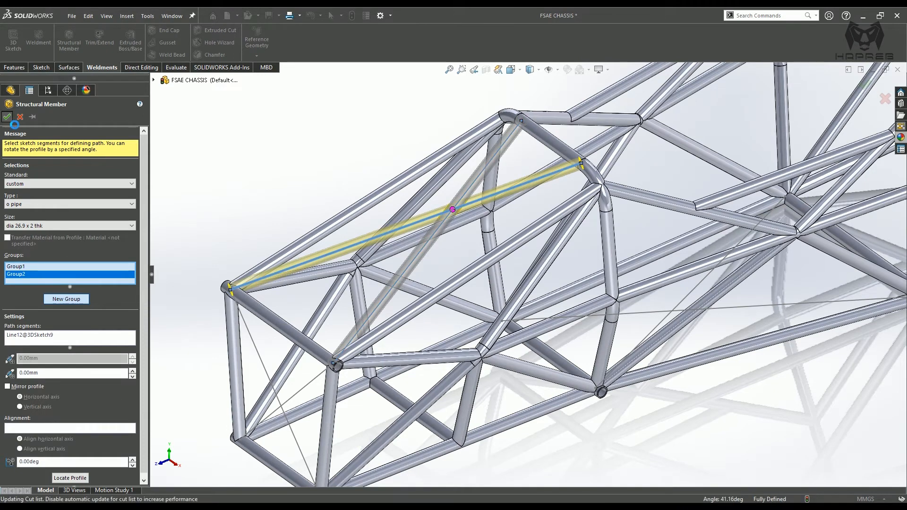
# - Start a Trim/Extend with the three pieces of the top cross bracing as the bodies to trim
pyautogui.scroll(-2, 307, 277)
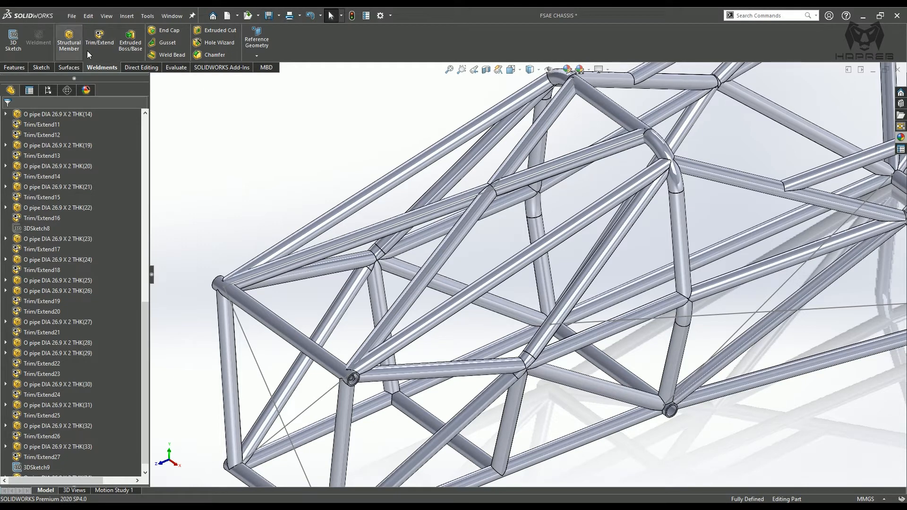
pyautogui.click(98, 40)
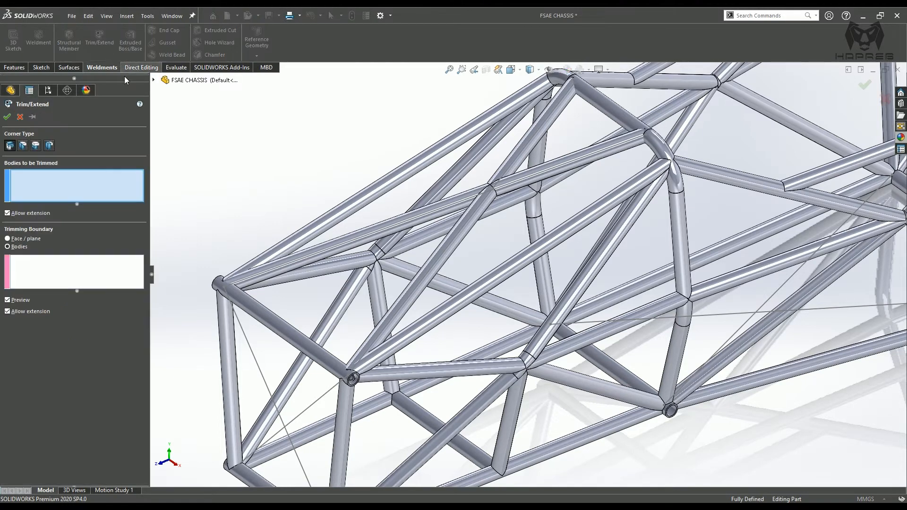
pyautogui.click(380, 226)
pyautogui.click(534, 173)
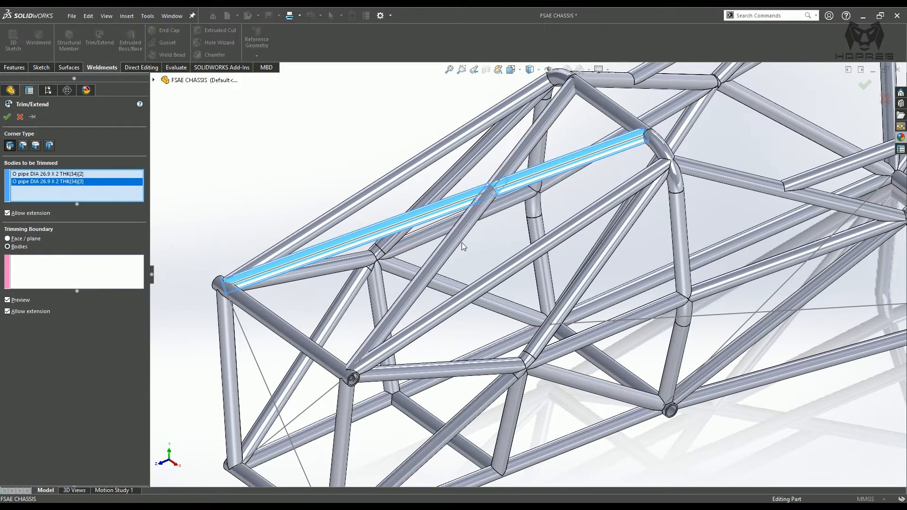
pyautogui.click(467, 242)
# - Trim the top cross bracing against the bulkhead's top tube, the three adjoining side tubes and the front hoop's top and bend segments
pyautogui.click(60, 280)
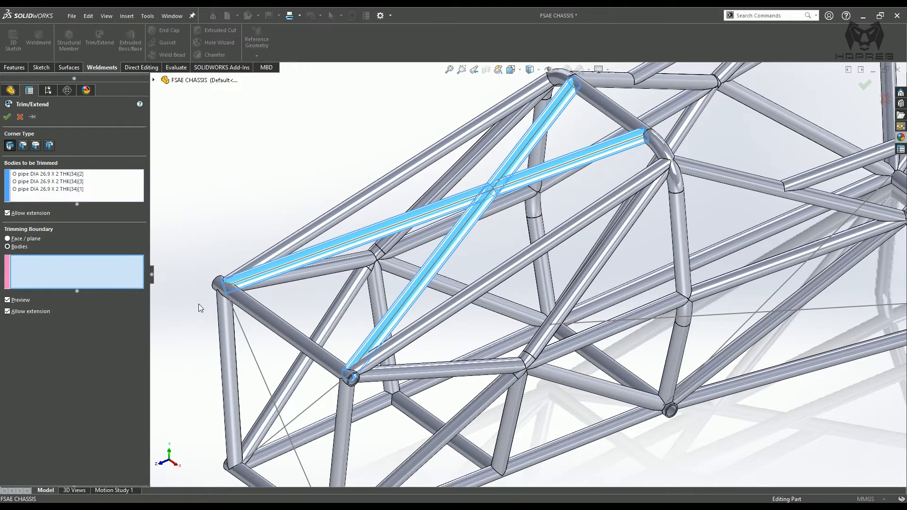
pyautogui.click(255, 309)
pyautogui.click(250, 269)
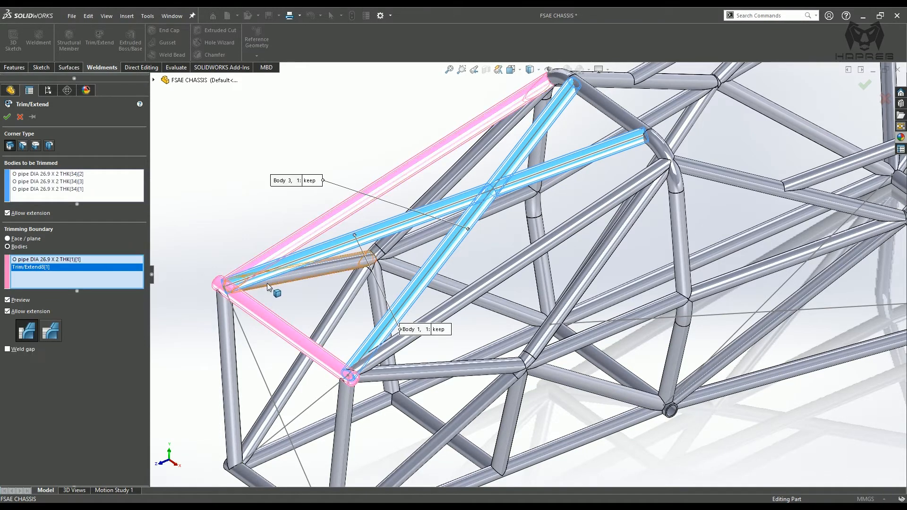
pyautogui.click(267, 281)
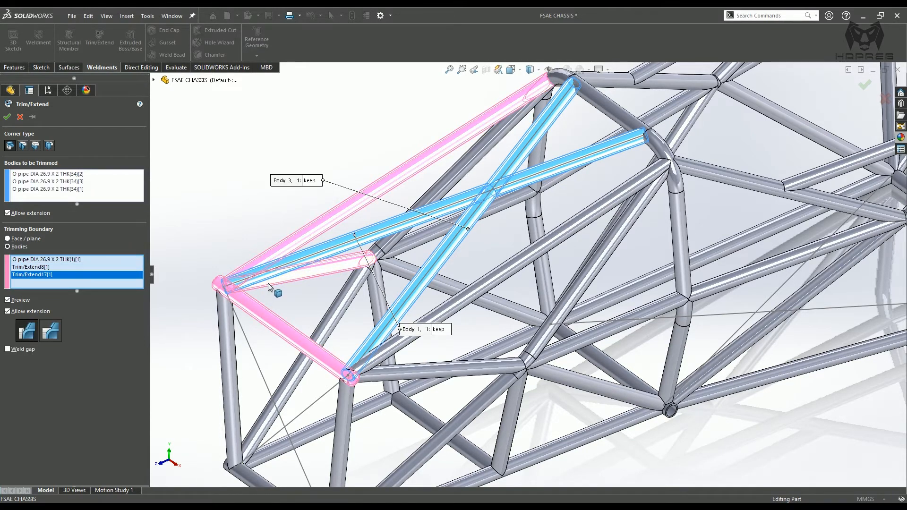
pyautogui.click(387, 360)
pyautogui.click(651, 137)
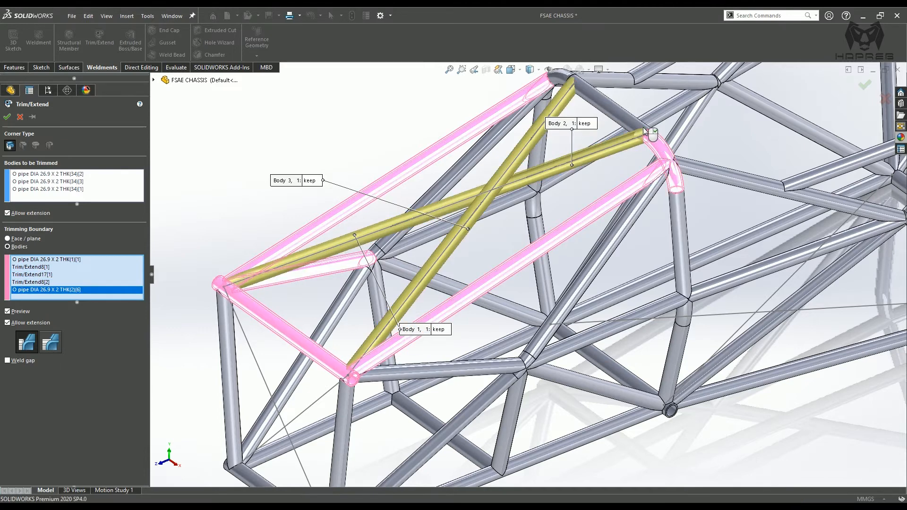
pyautogui.click(609, 107)
pyautogui.click(556, 80)
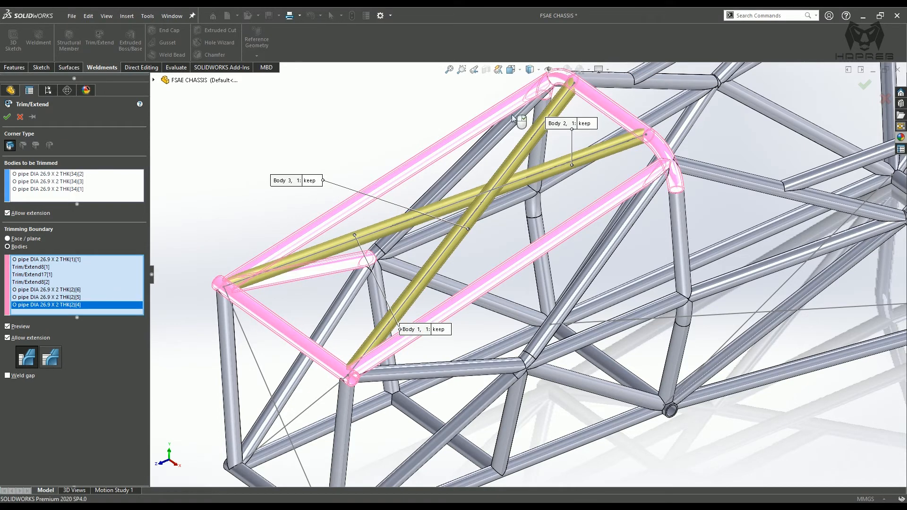
pyautogui.click(8, 339)
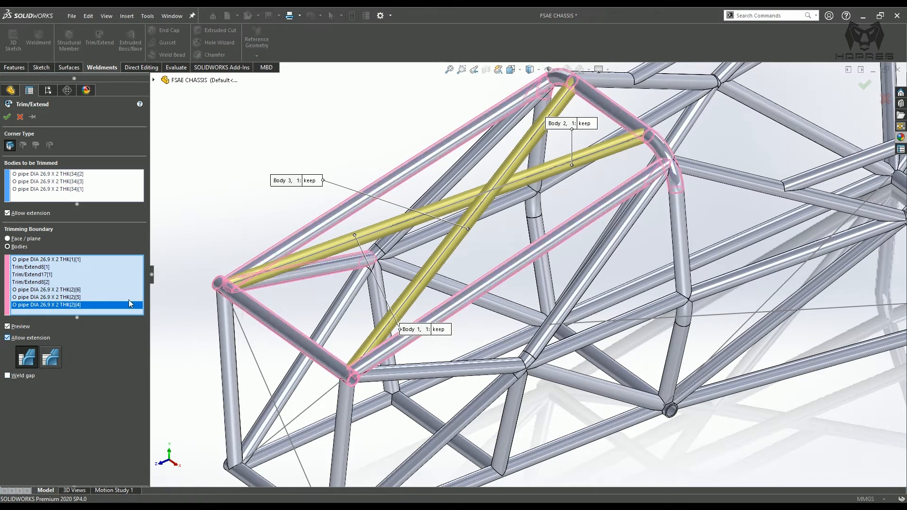
pyautogui.click(7, 117)
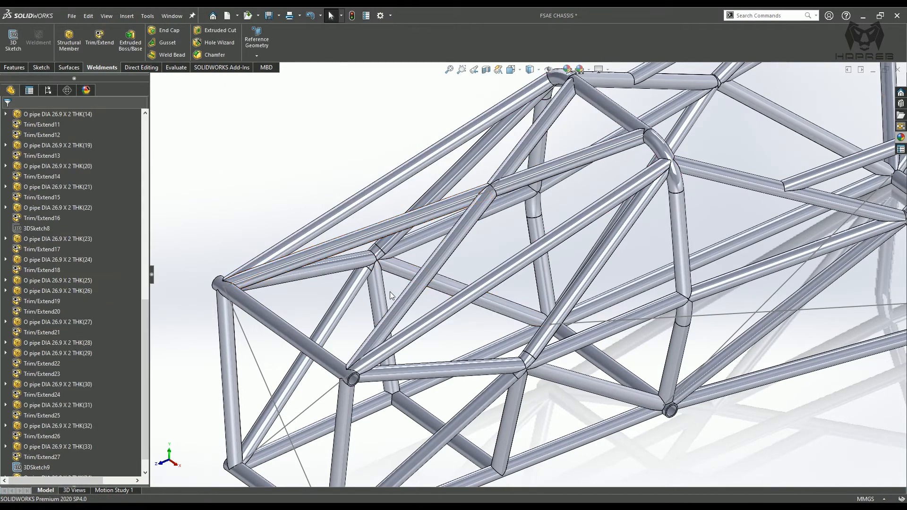
# - Add dia 26.9 x 2 thk structural members on the two crossed lines inside the front bulkhead, each in its own group
pyautogui.moveTo(390, 291)
pyautogui.mouseDown(button='middle')
pyautogui.moveTo(375, 373)
pyautogui.moveTo(383, 386)
pyautogui.mouseUp(button='middle')
pyautogui.scroll(2, 387, 412)
pyautogui.scroll(-2, 418, 435)
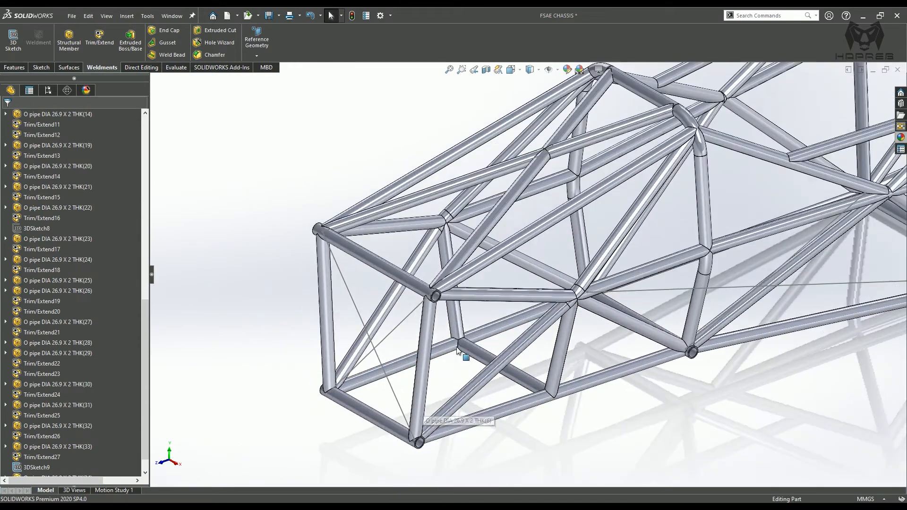
pyautogui.scroll(-1, 399, 401)
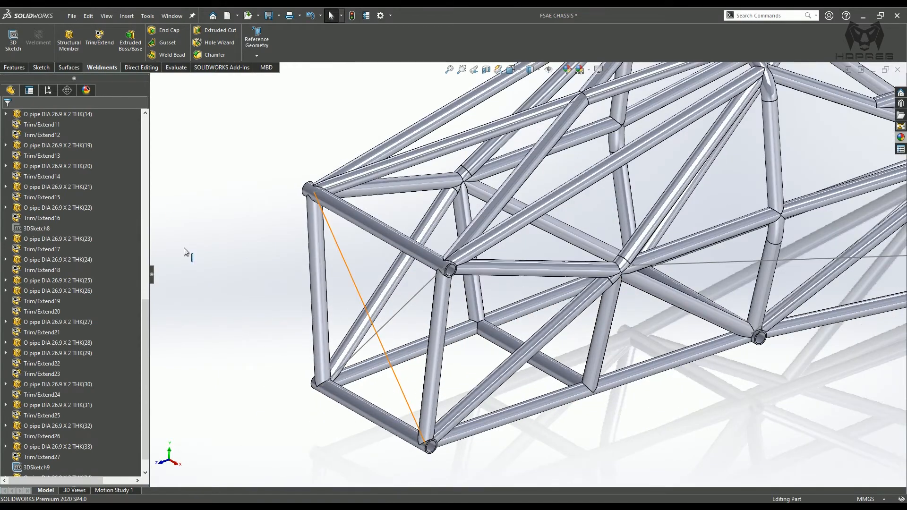
pyautogui.click(69, 42)
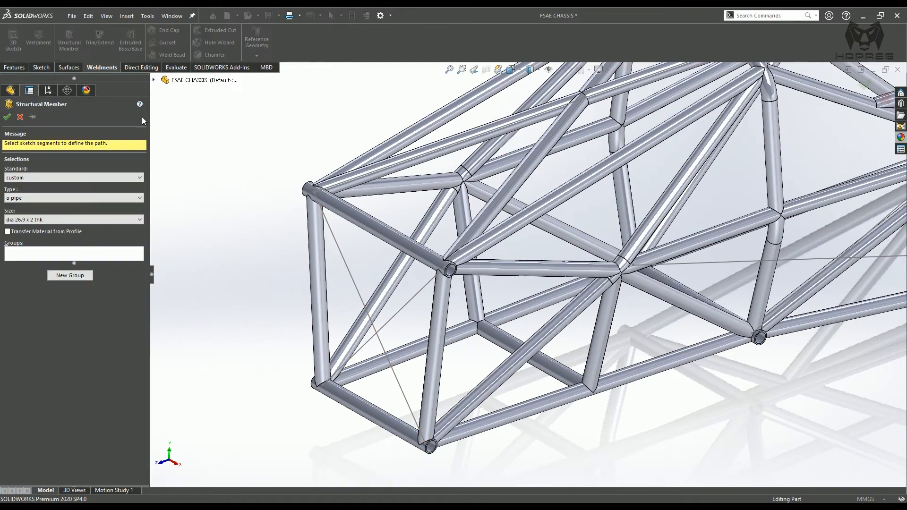
pyautogui.click(344, 266)
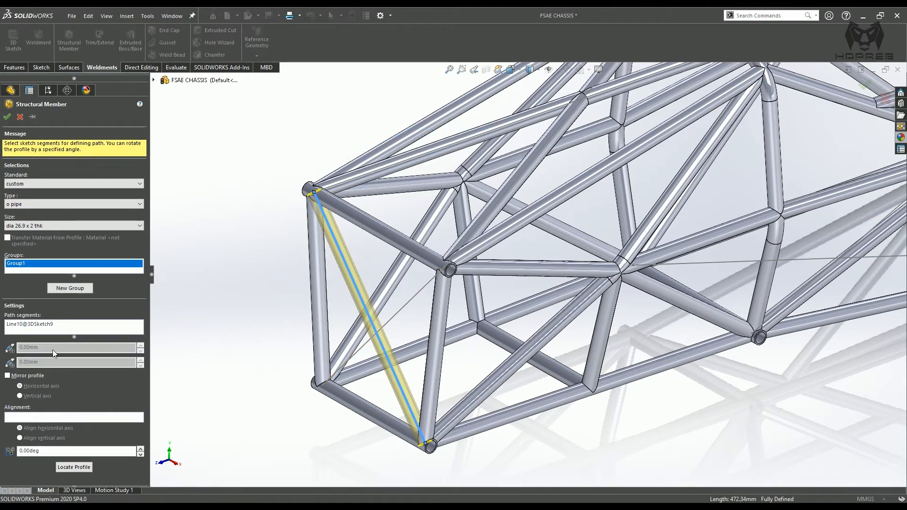
pyautogui.click(70, 289)
pyautogui.click(405, 310)
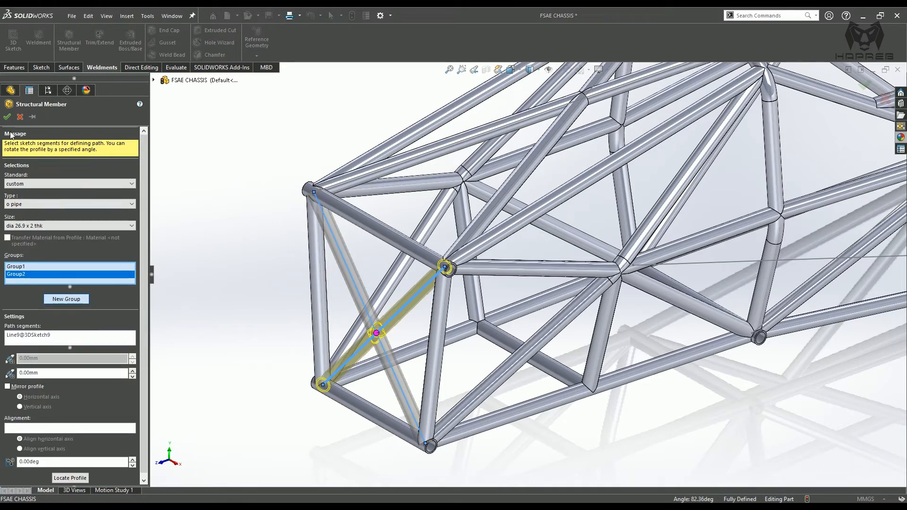
pyautogui.click(7, 116)
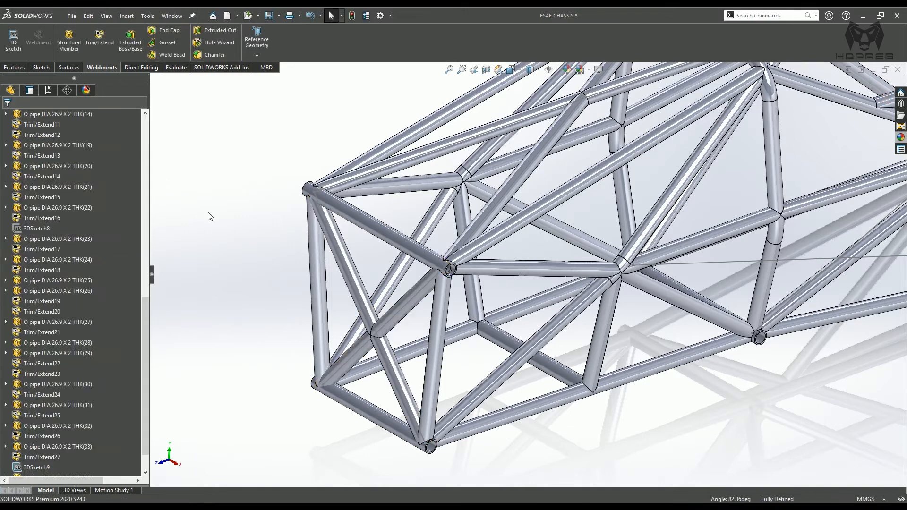
# - Start a Trim/Extend with the three pieces of the front bulkhead's cross bracing as the bodies to trim
pyautogui.click(96, 43)
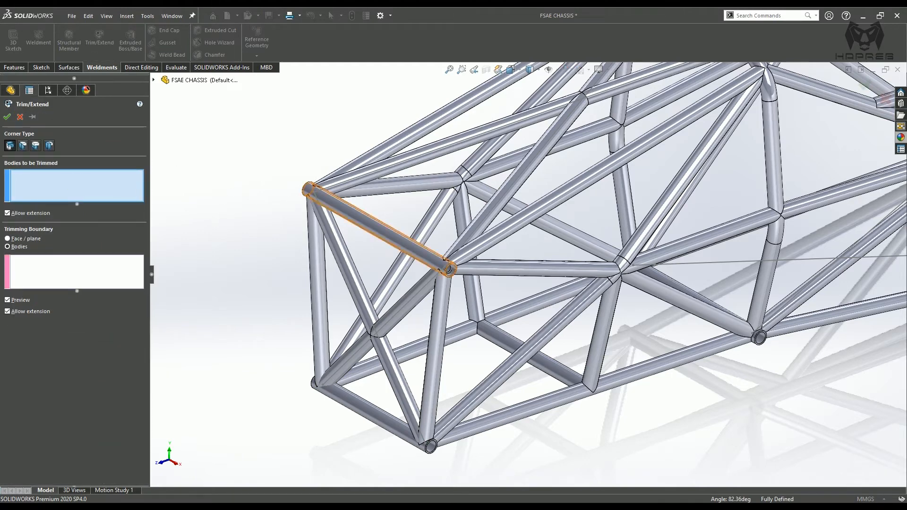
pyautogui.click(339, 239)
pyautogui.click(403, 308)
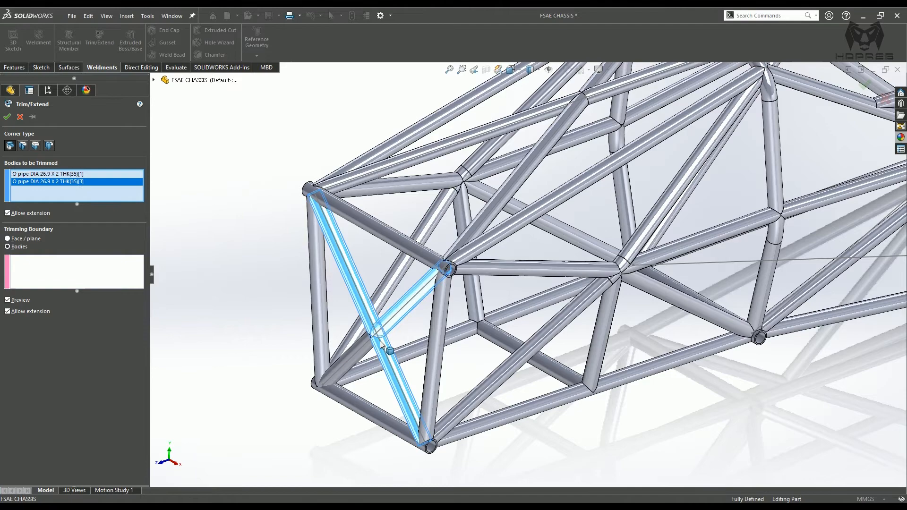
pyautogui.click(354, 368)
# - Set the bulkhead's top tube, far upright, far side tube and the top cross brace at that corner as trimming boundaries
pyautogui.click(39, 277)
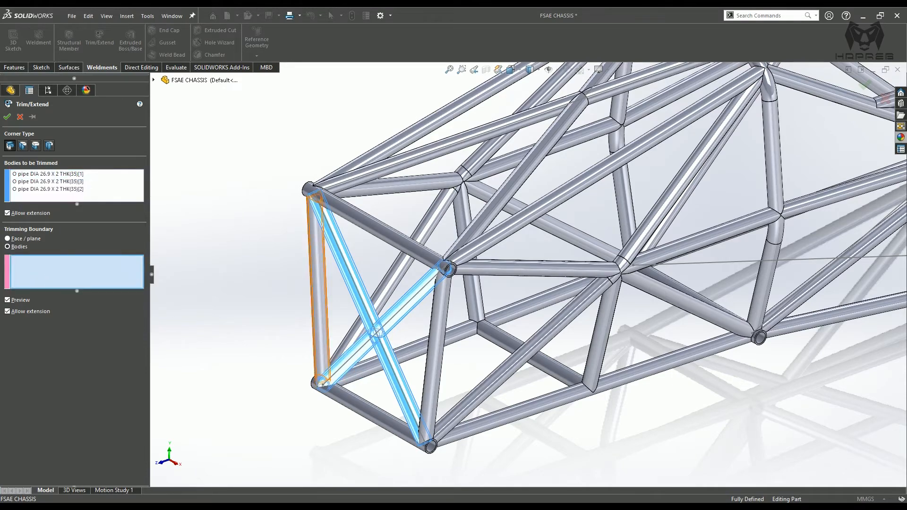
pyautogui.click(336, 204)
pyautogui.click(312, 232)
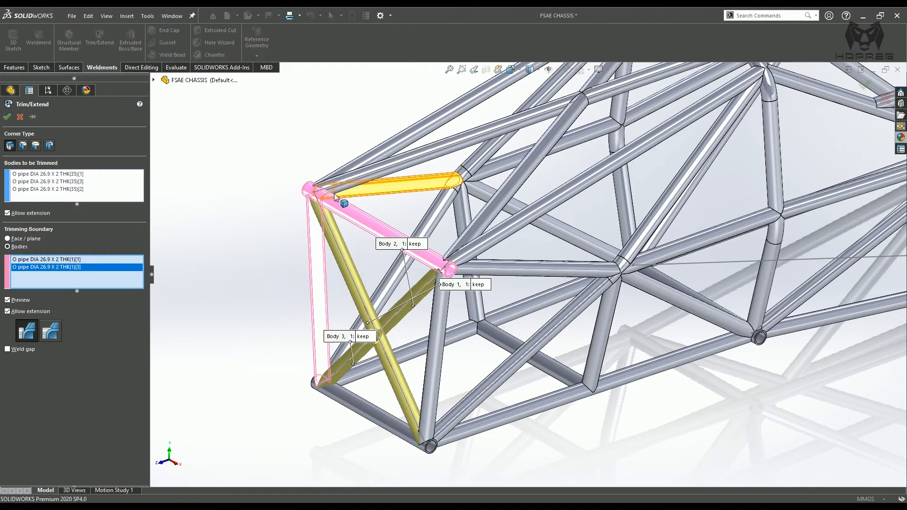
pyautogui.moveTo(311, 232); pyautogui.dragTo(285, 196, button='middle')
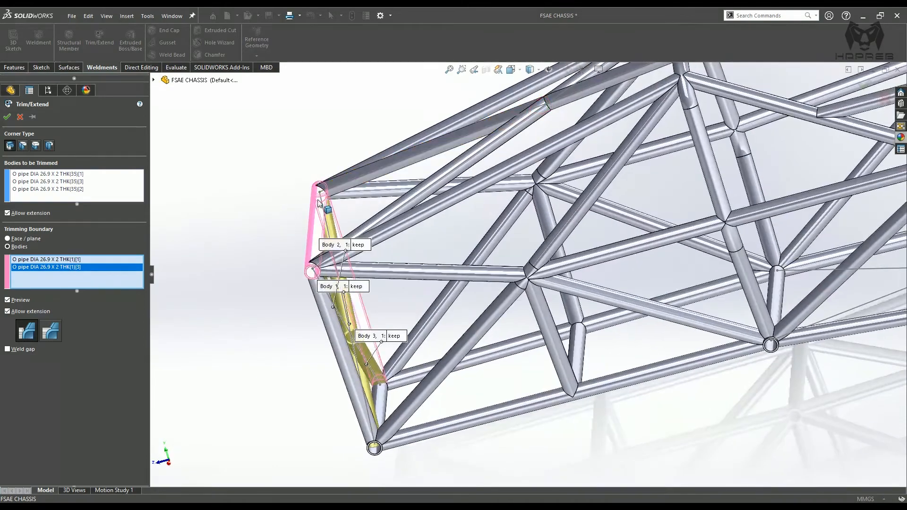
pyautogui.click(356, 198)
pyautogui.scroll(-5, 294, 175)
pyautogui.moveTo(403, 227); pyautogui.dragTo(326, 184, button='middle')
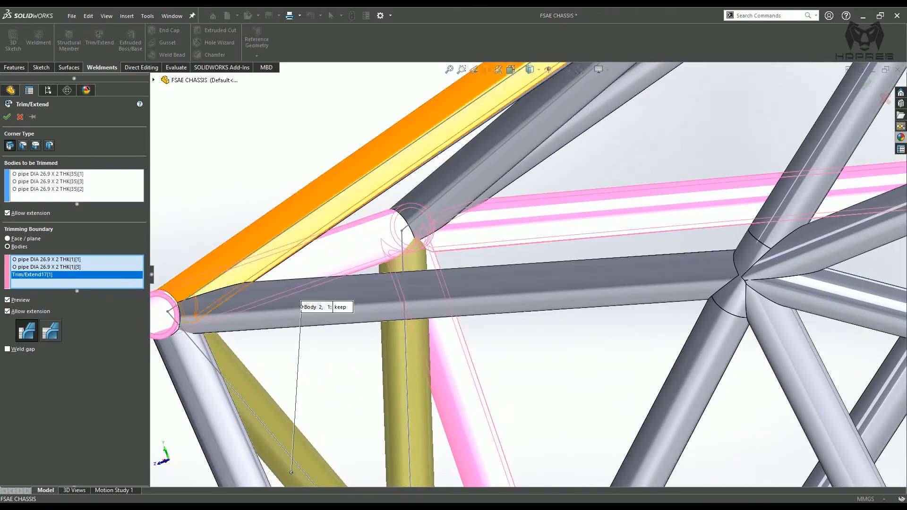
pyautogui.click(417, 214)
pyautogui.moveTo(428, 232); pyautogui.dragTo(506, 265, button='middle')
pyautogui.scroll(4, 513, 270)
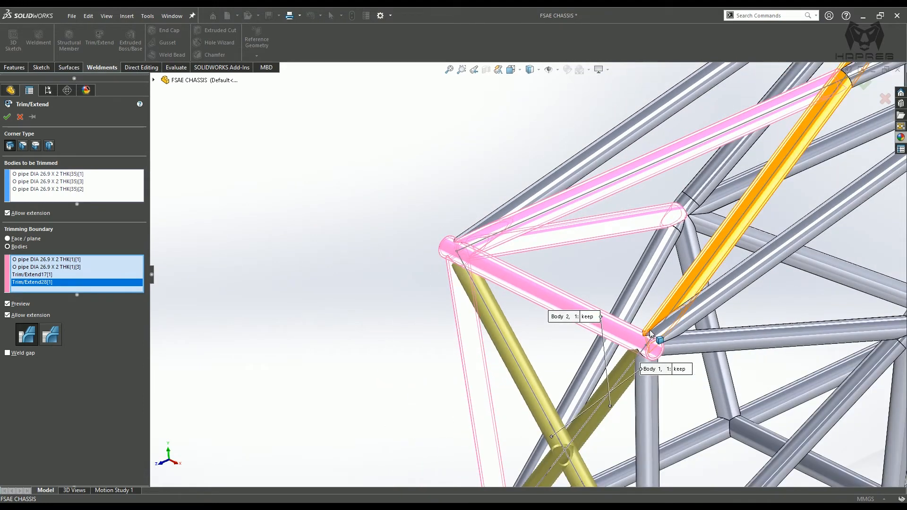
# - Add the bulkhead's near upright, plus the top cross brace and side tube meeting at its upper corner, as trimming boundaries
pyautogui.keyDown('ctrl'); pyautogui.moveTo(651, 344); pyautogui.dragTo(487, 261, button='middle'); pyautogui.keyUp('ctrl')
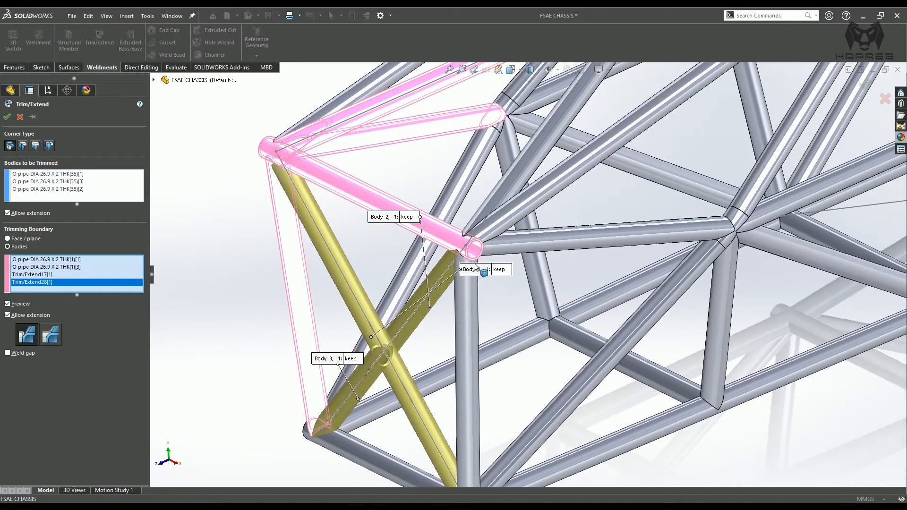
pyautogui.click(467, 278)
pyautogui.moveTo(495, 254); pyautogui.dragTo(460, 239, button='middle')
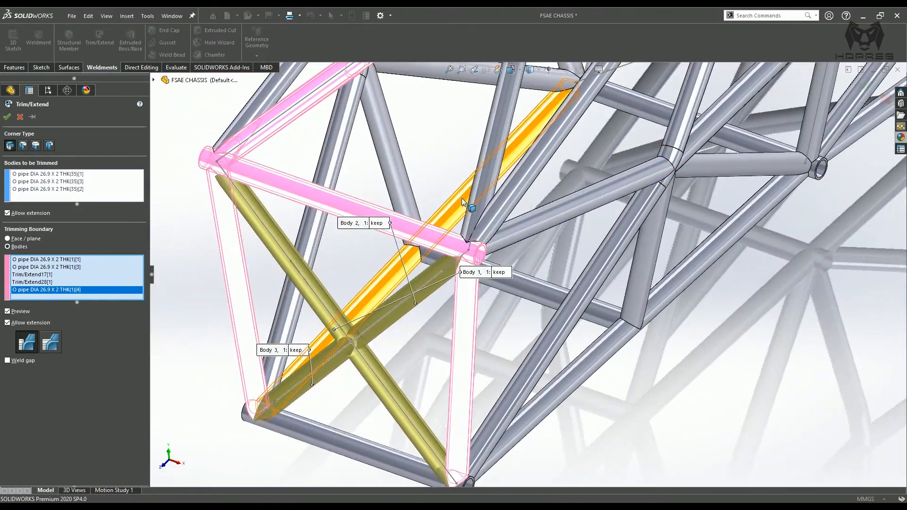
pyautogui.scroll(-2, 482, 248)
pyautogui.click(490, 252)
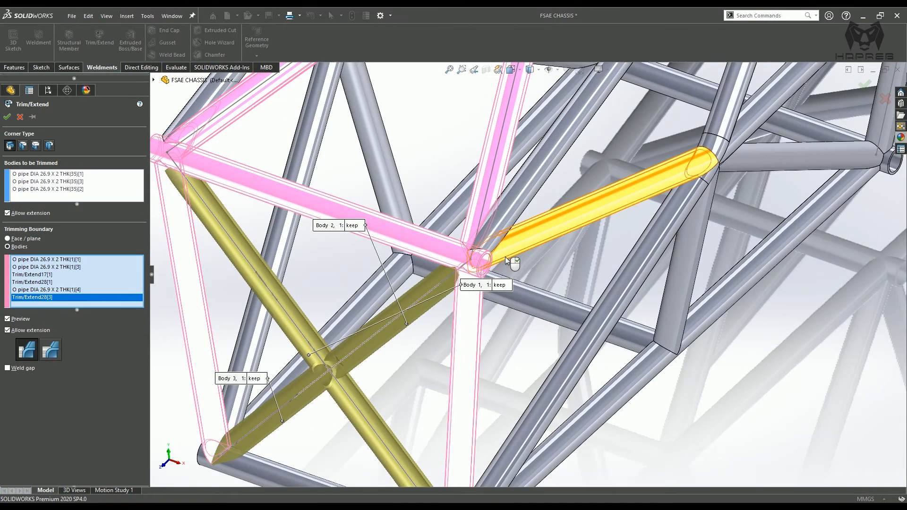
pyautogui.moveTo(491, 255); pyautogui.dragTo(439, 258, button='middle')
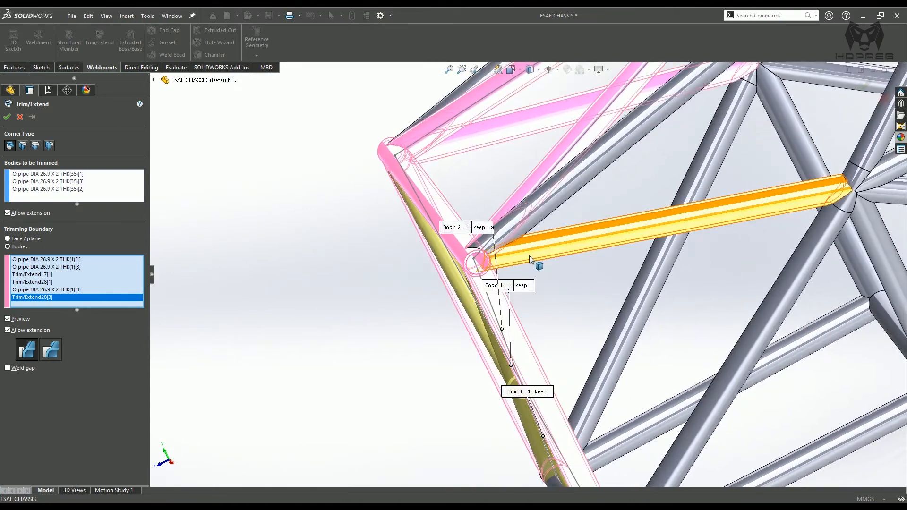
pyautogui.click(529, 255)
# - Include the front bulkhead's bottom tube and far upright among the trimming boundaries
pyautogui.scroll(4, 428, 263)
pyautogui.moveTo(509, 337); pyautogui.dragTo(487, 373, button='middle')
pyautogui.click(484, 374)
pyautogui.click(478, 364)
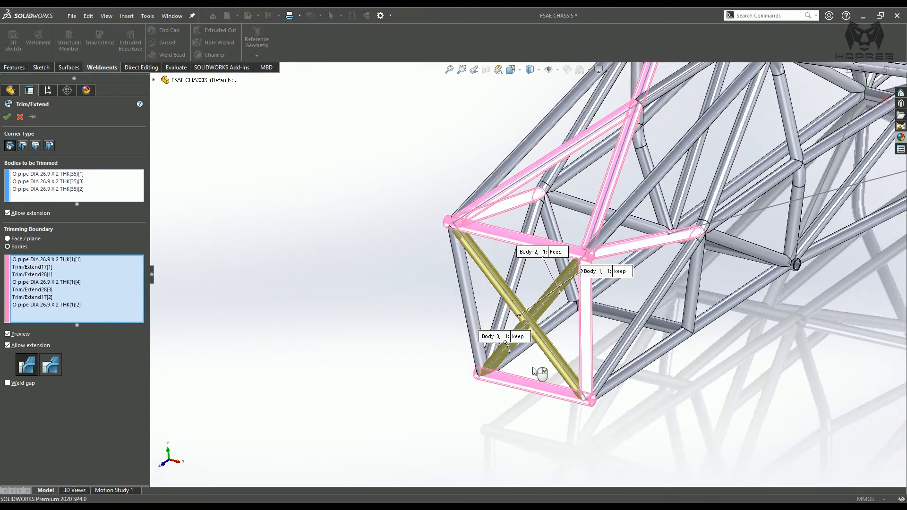
pyautogui.scroll(-3, 519, 362)
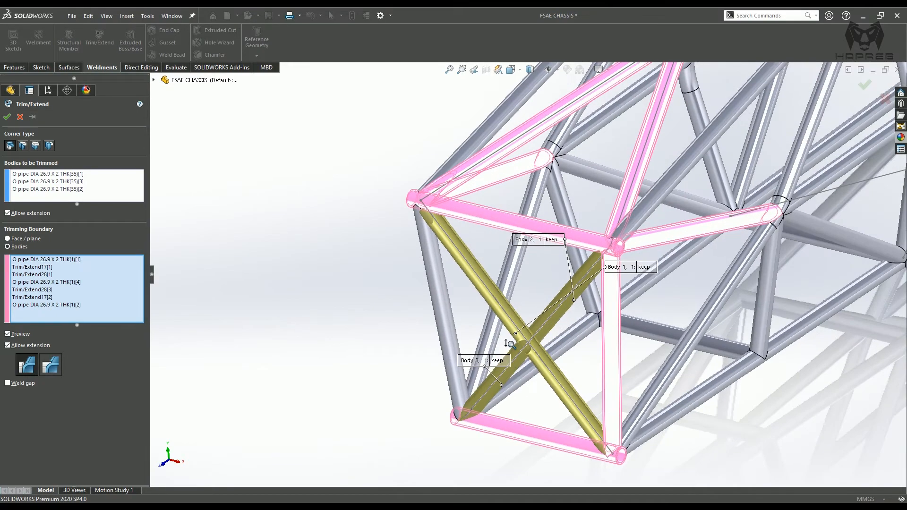
pyautogui.click(449, 326)
# - Add the side diagonals and lower side tubes at both bottom bulkhead corners as boundaries and apply the trim
pyautogui.moveTo(516, 411); pyautogui.dragTo(477, 180, button='middle')
pyautogui.scroll(-4, 448, 429)
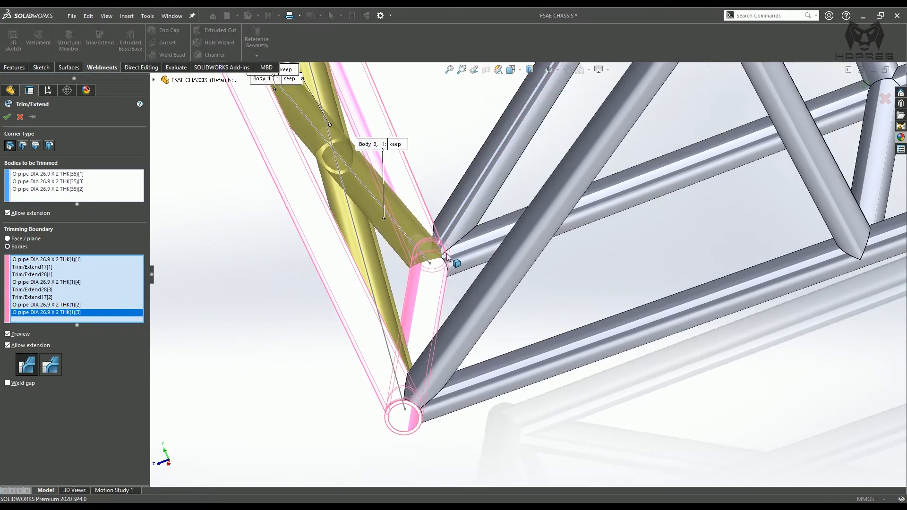
pyautogui.click(443, 227)
pyautogui.click(456, 272)
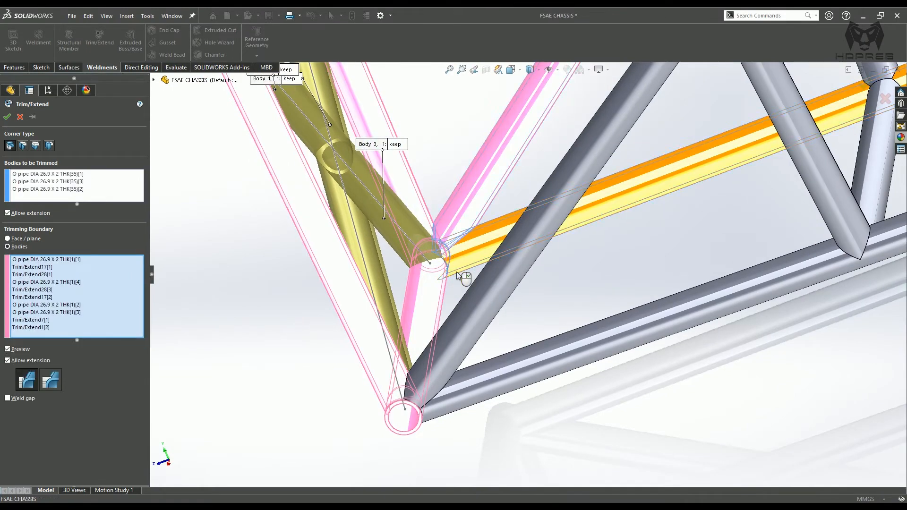
pyautogui.click(455, 386)
pyautogui.click(440, 353)
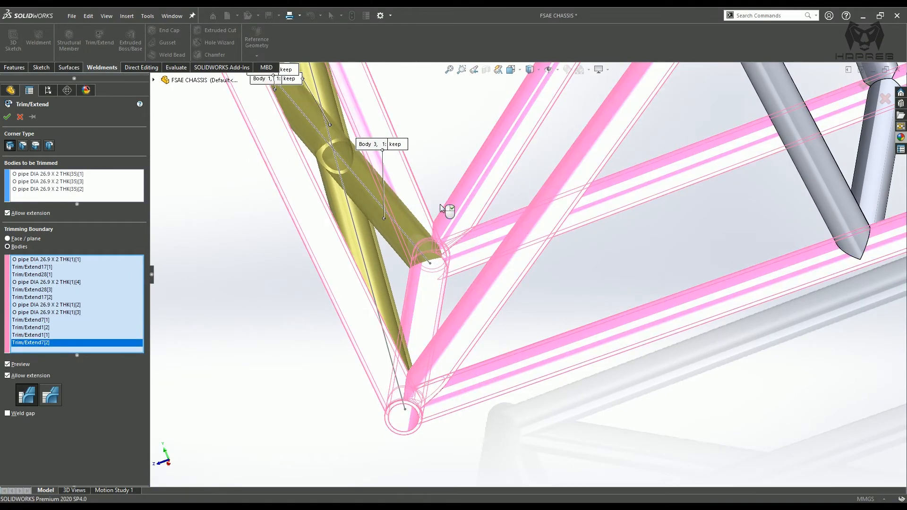
pyautogui.scroll(5, 447, 208)
pyautogui.moveTo(484, 203); pyautogui.dragTo(512, 243, button='middle')
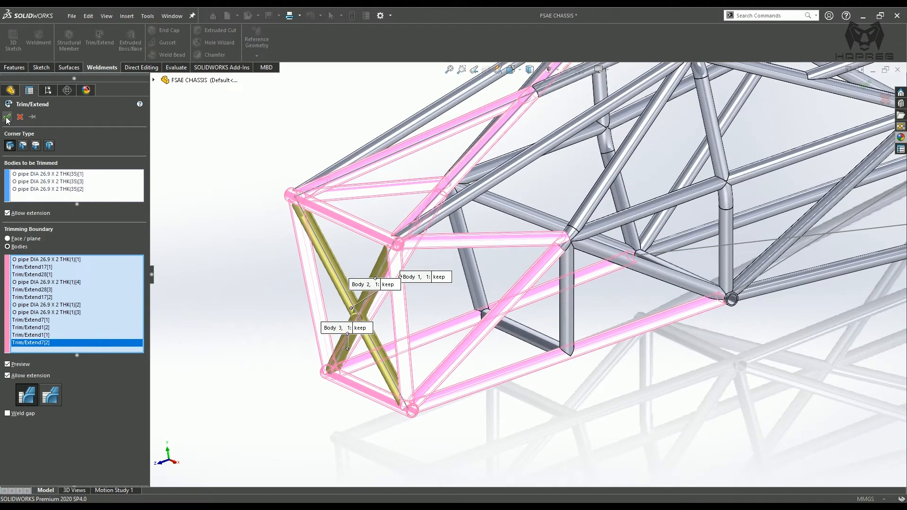
pyautogui.click(8, 376)
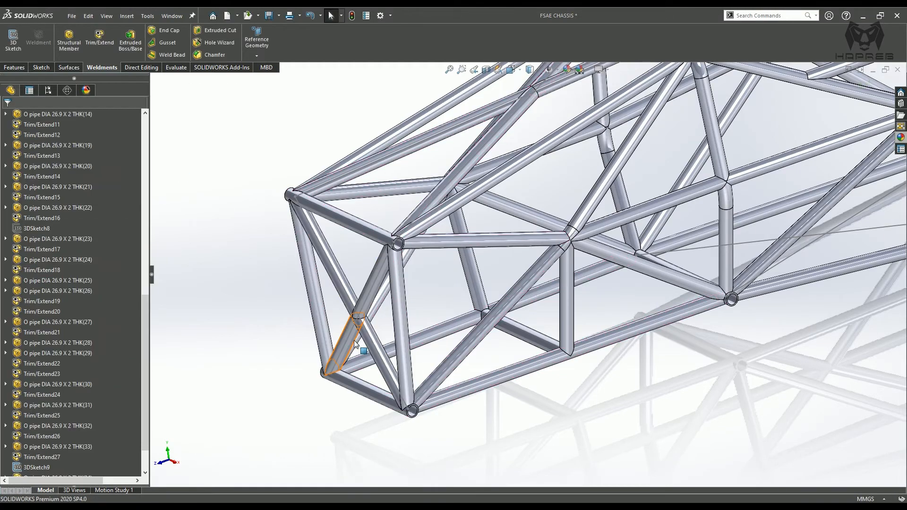
# - Examine the trimmed front bulkhead bracing and the joints of the front frame section from several angles
pyautogui.keyDown('ctrl'); pyautogui.moveTo(346, 368); pyautogui.dragTo(456, 323, button='middle'); pyautogui.keyUp('ctrl')
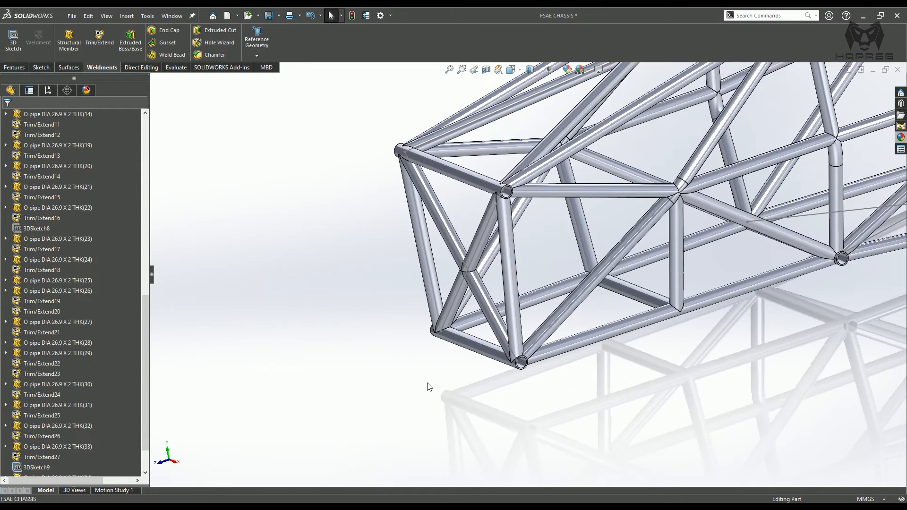
pyautogui.scroll(-5, 427, 384)
pyautogui.keyDown('ctrl'); pyautogui.moveTo(370, 407); pyautogui.dragTo(428, 389, button='middle'); pyautogui.keyUp('ctrl')
pyautogui.middleClick(467, 333)
pyautogui.scroll(6, 401, 185)
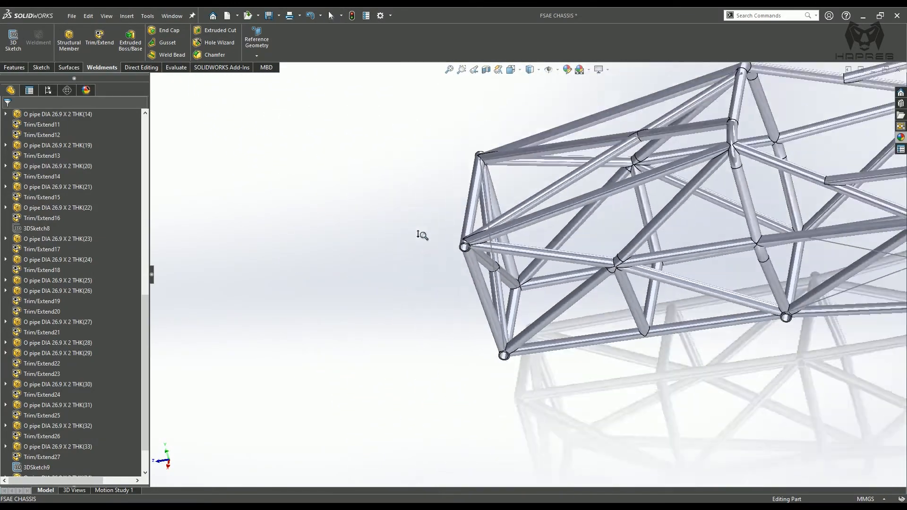
pyautogui.keyDown('ctrl'); pyautogui.moveTo(478, 212); pyautogui.dragTo(490, 360, button='middle'); pyautogui.keyUp('ctrl')
pyautogui.middleClick(493, 307)
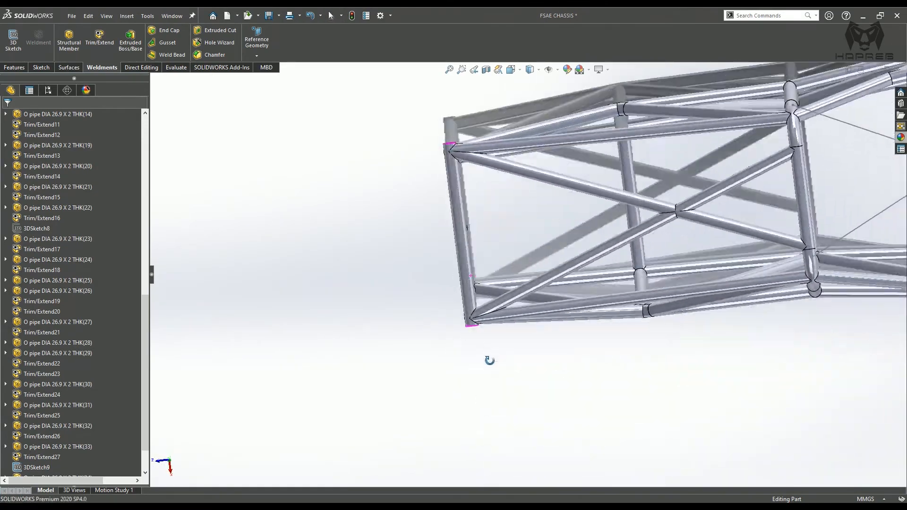
pyautogui.scroll(-5, 480, 290)
pyautogui.moveTo(483, 321); pyautogui.dragTo(500, 283, button='middle')
pyautogui.scroll(6, 543, 340)
pyautogui.scroll(-6, 543, 339)
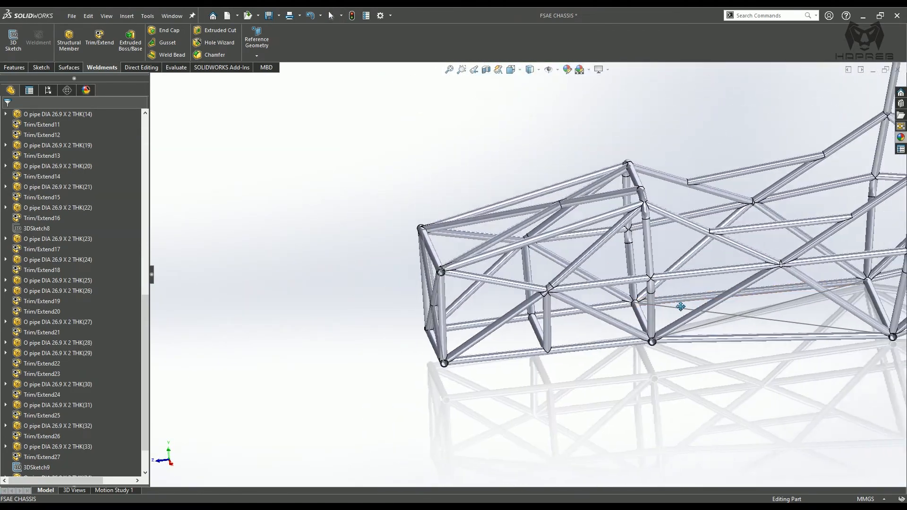
# - Add dia 26.9 x 2 thk structural members on the two crossed floor lines between the hoops, each in its own group
pyautogui.scroll(-5, 543, 339)
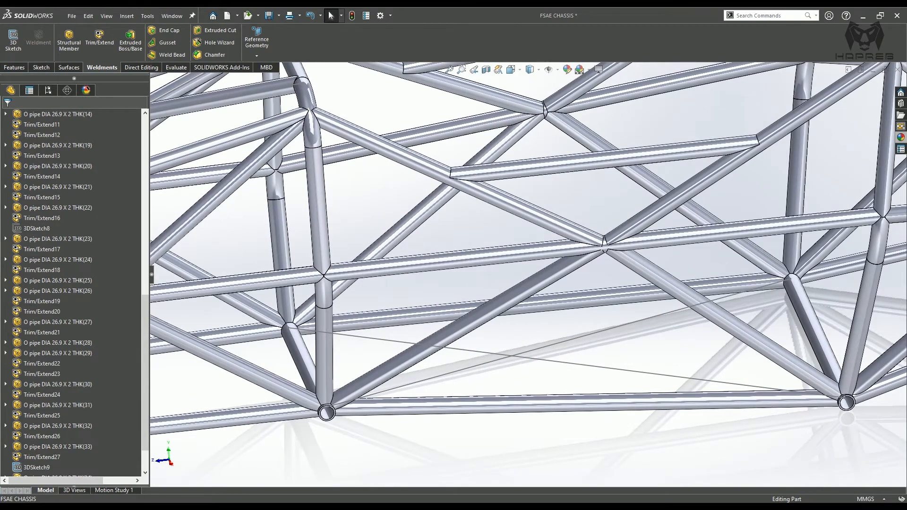
pyautogui.click(69, 38)
pyautogui.click(59, 254)
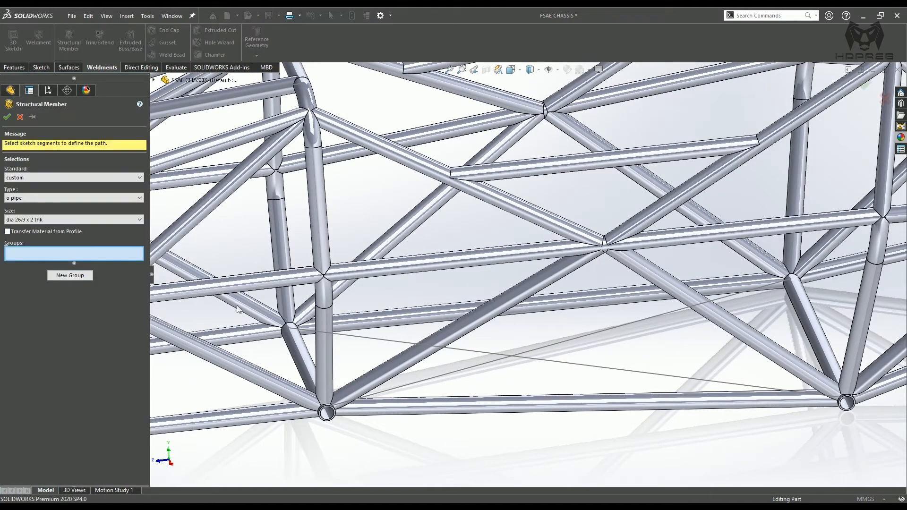
pyautogui.click(491, 370)
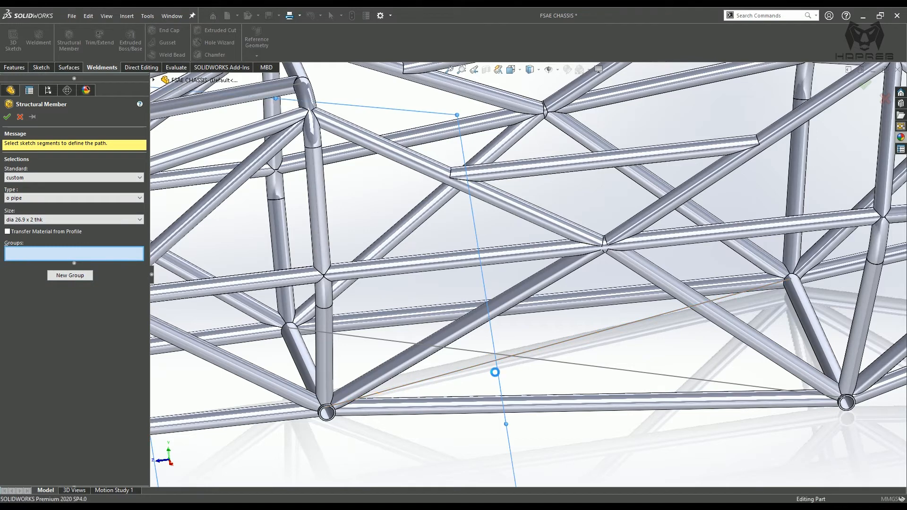
pyautogui.click(491, 364)
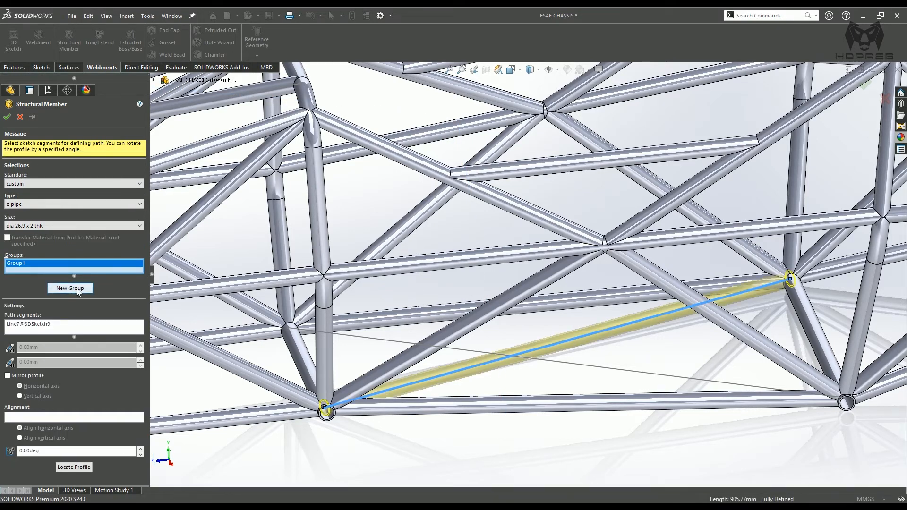
pyautogui.click(77, 288)
pyautogui.click(633, 373)
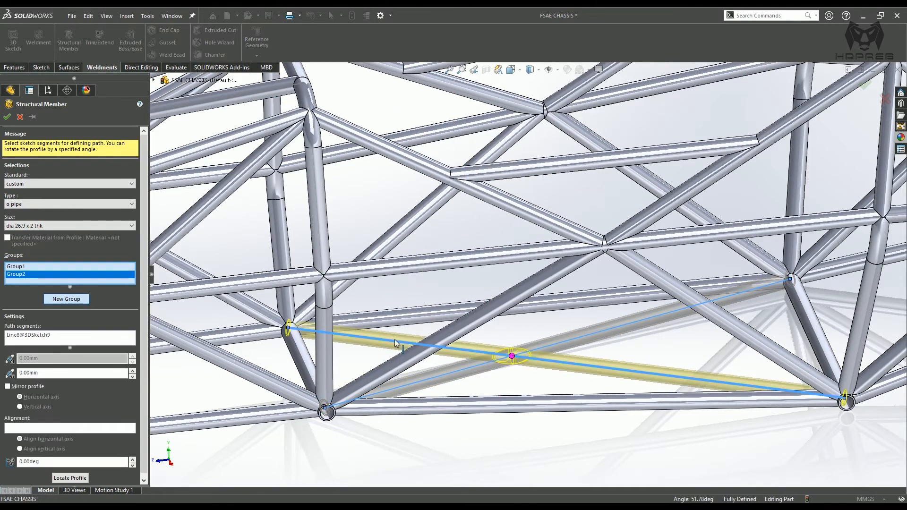
pyautogui.click(8, 117)
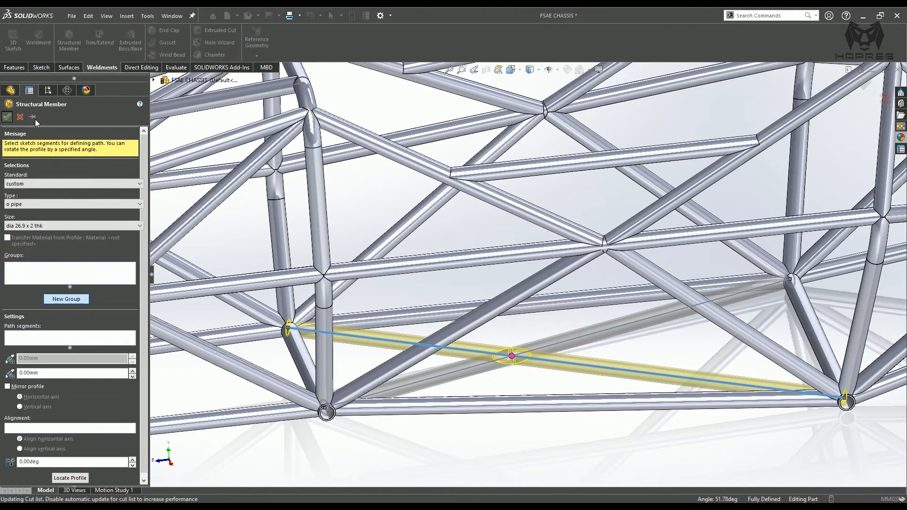
# - Start a Trim/Extend with the three pieces of the floor cross bracing as the bodies to trim
pyautogui.click(100, 43)
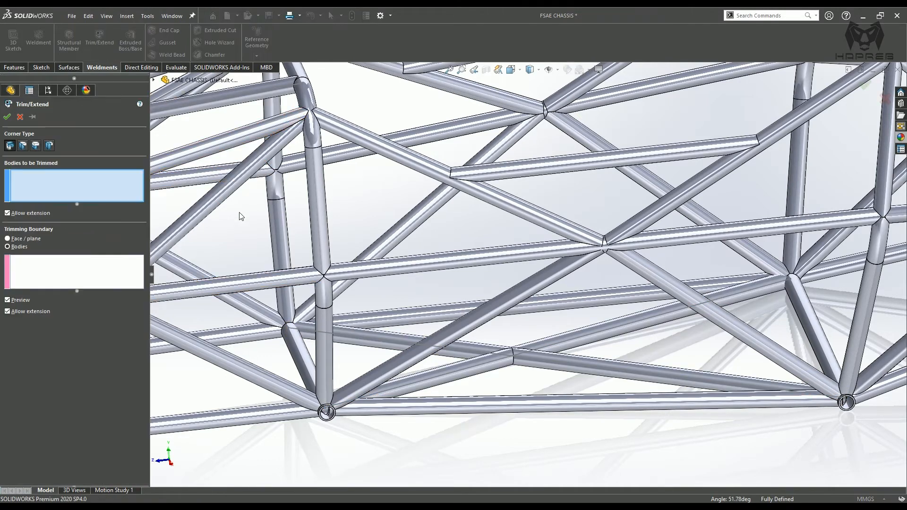
pyautogui.click(525, 356)
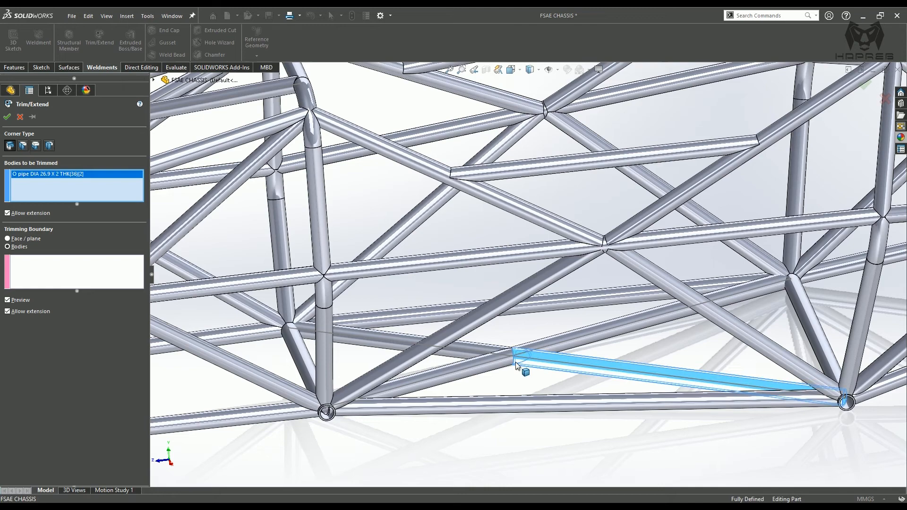
pyautogui.click(472, 351)
pyautogui.click(553, 346)
pyautogui.moveTo(425, 371)
pyautogui.mouseDown(button='middle')
pyautogui.moveTo(403, 372)
pyautogui.moveTo(411, 380)
pyautogui.mouseUp(button='middle')
# - Set the far side diagonal, the front hoop's bottom tube and the far lower side tube as trimming boundaries
pyautogui.click(47, 270)
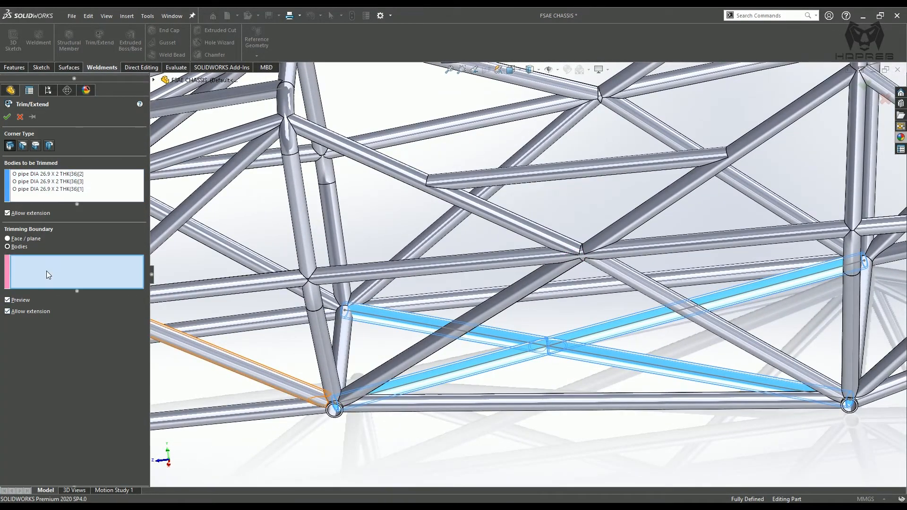
pyautogui.scroll(1, 369, 319)
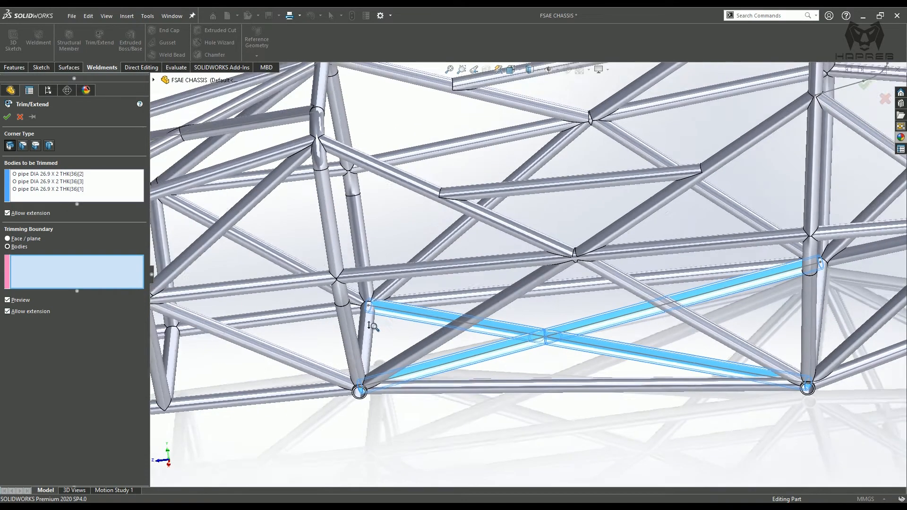
pyautogui.scroll(-4, 370, 309)
pyautogui.keyDown('ctrl'); pyautogui.moveTo(353, 330); pyautogui.dragTo(523, 277, button='middle'); pyautogui.keyUp('ctrl')
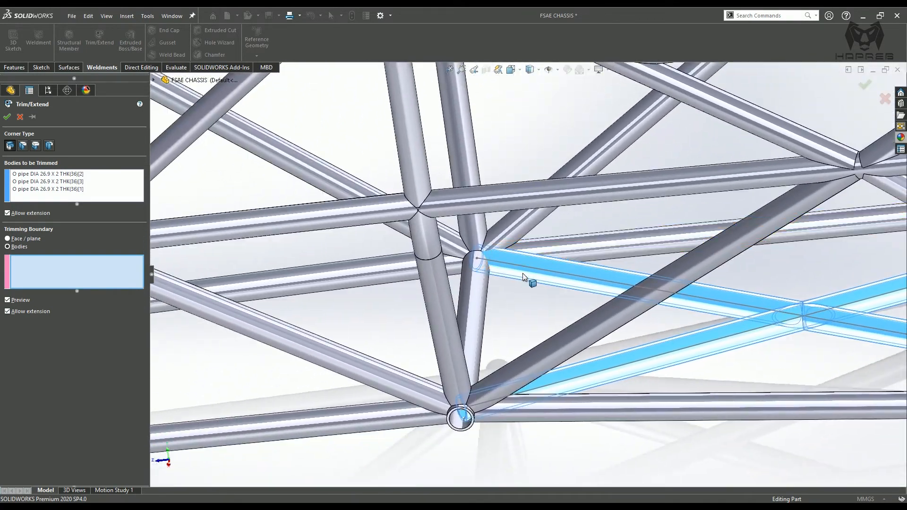
pyautogui.scroll(-2, 498, 276)
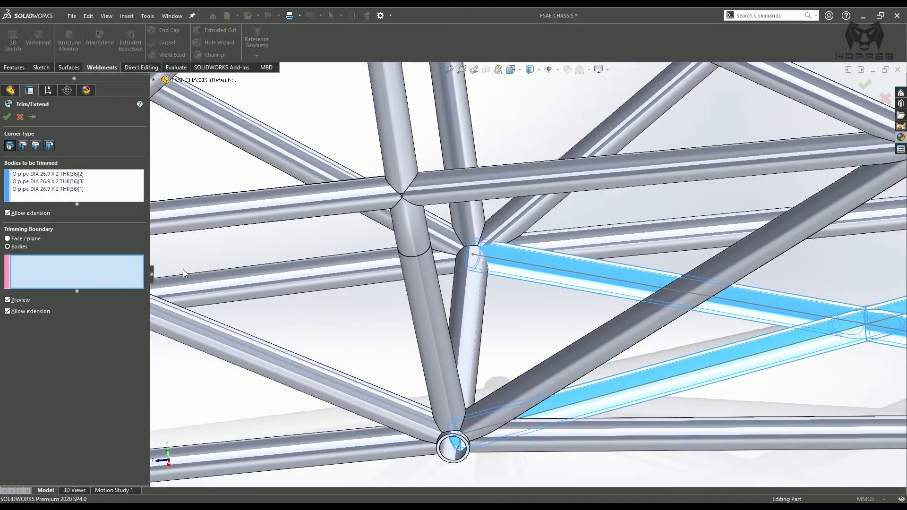
pyautogui.click(502, 234)
pyautogui.click(478, 289)
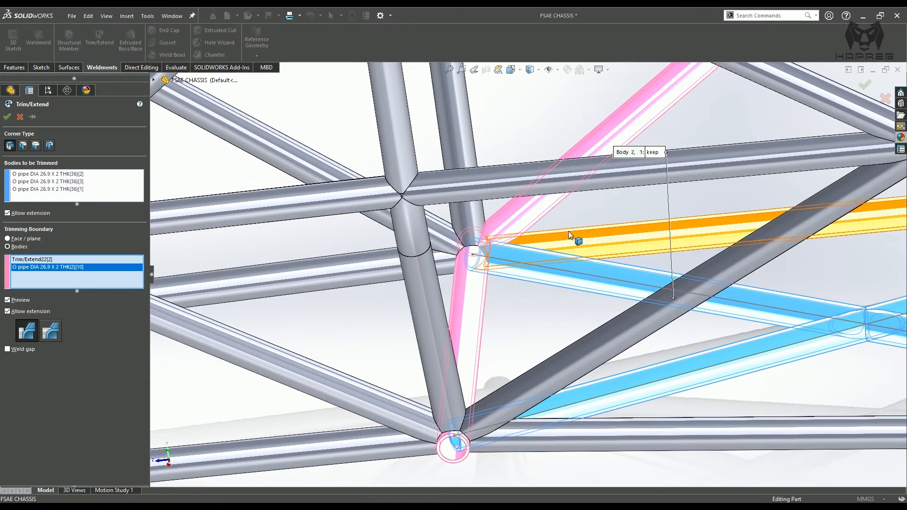
pyautogui.moveTo(569, 235); pyautogui.dragTo(474, 255, button='middle')
pyautogui.click(539, 239)
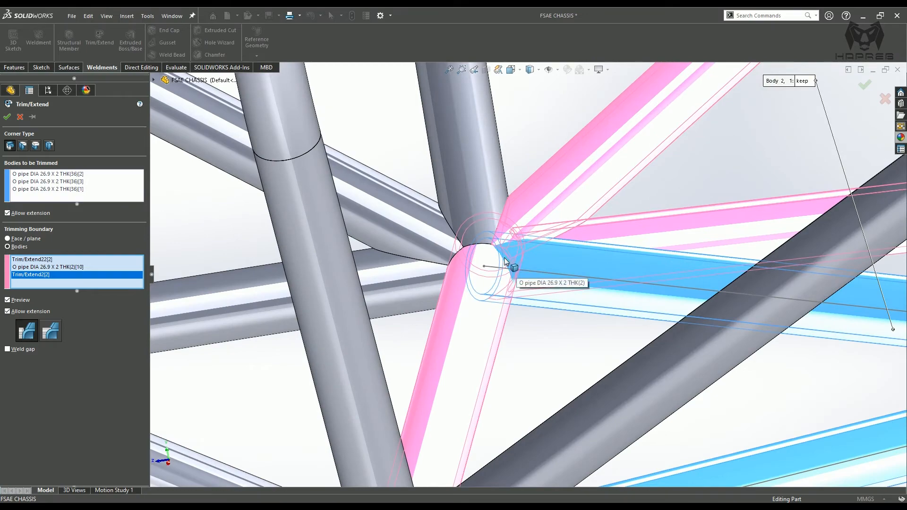
# - Add the front hoop's two lower leg segments, the near side diagonal and the near lower side tube as trimming boundaries
pyautogui.scroll(3, 505, 262)
pyautogui.scroll(2, 509, 263)
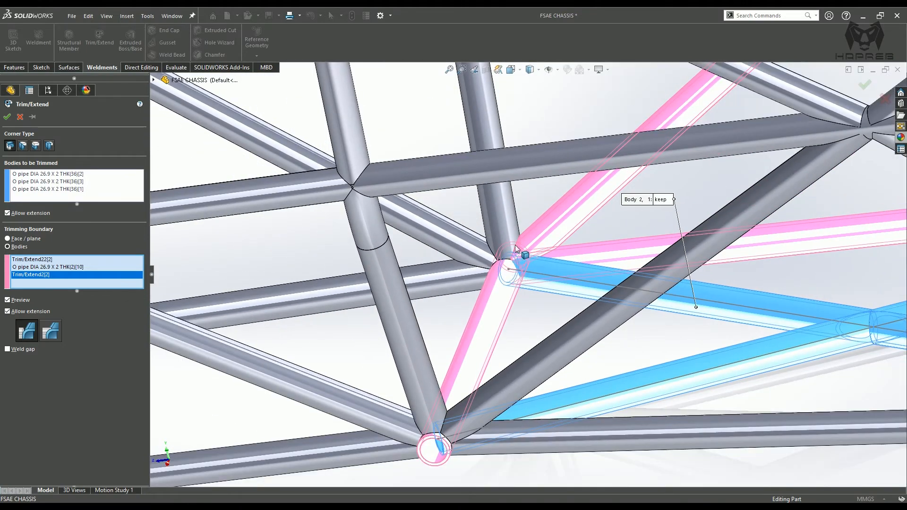
pyautogui.click(511, 250)
pyautogui.scroll(3, 509, 257)
pyautogui.click(470, 374)
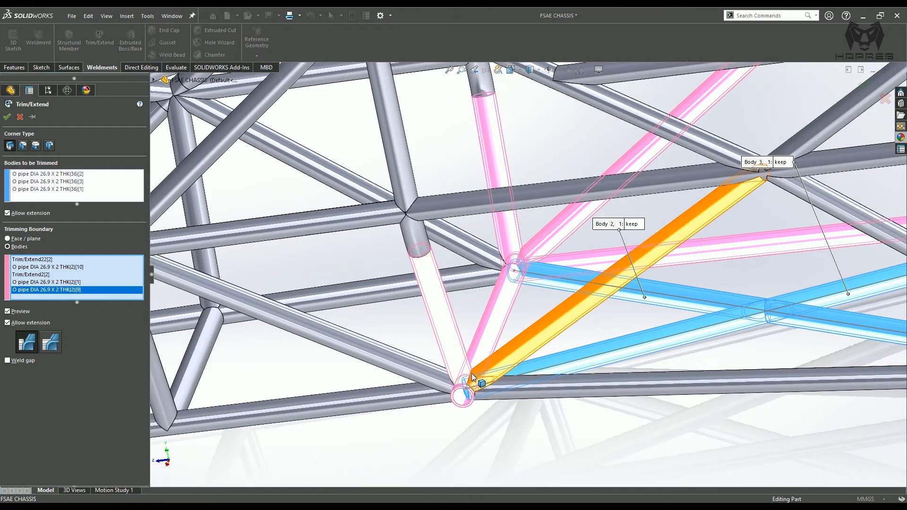
pyautogui.click(485, 376)
pyautogui.click(569, 314)
pyautogui.scroll(1, 590, 315)
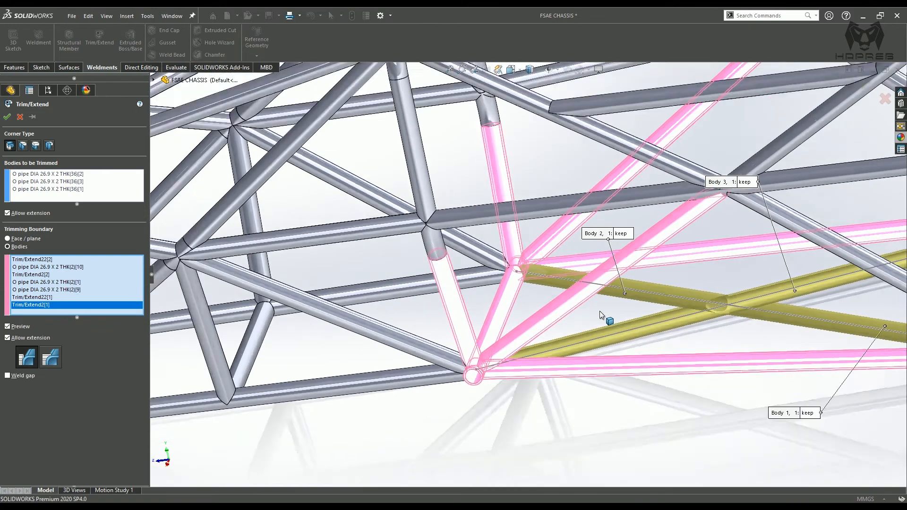
# - Add the far side diagonal, the main hoop's bottom tube and the near side diagonal at the main hoop as trimming boundaries
pyautogui.scroll(3, 590, 302)
pyautogui.scroll(-2, 819, 291)
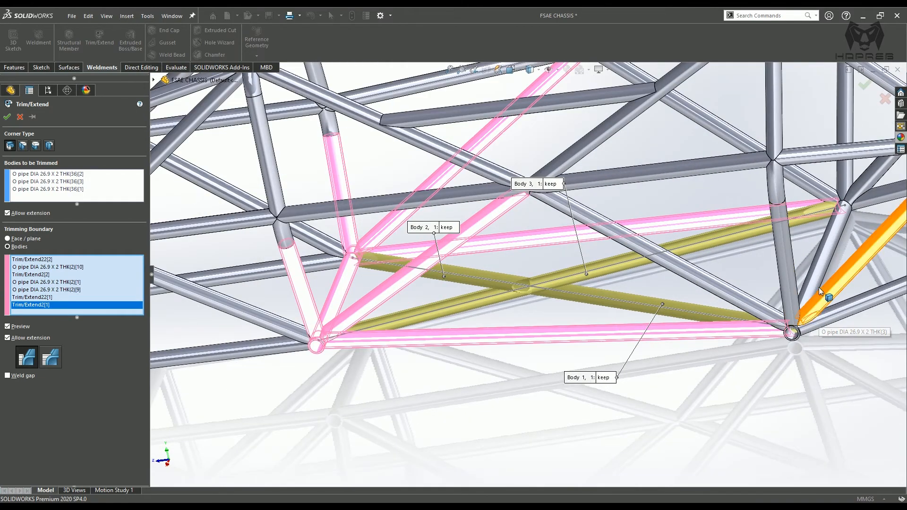
pyautogui.keyDown('ctrl'); pyautogui.moveTo(845, 232); pyautogui.dragTo(688, 257, button='middle'); pyautogui.keyUp('ctrl')
pyautogui.scroll(-2, 687, 257)
pyautogui.keyDown('ctrl'); pyautogui.moveTo(759, 250); pyautogui.dragTo(550, 281, button='middle'); pyautogui.keyUp('ctrl')
pyautogui.click(529, 220)
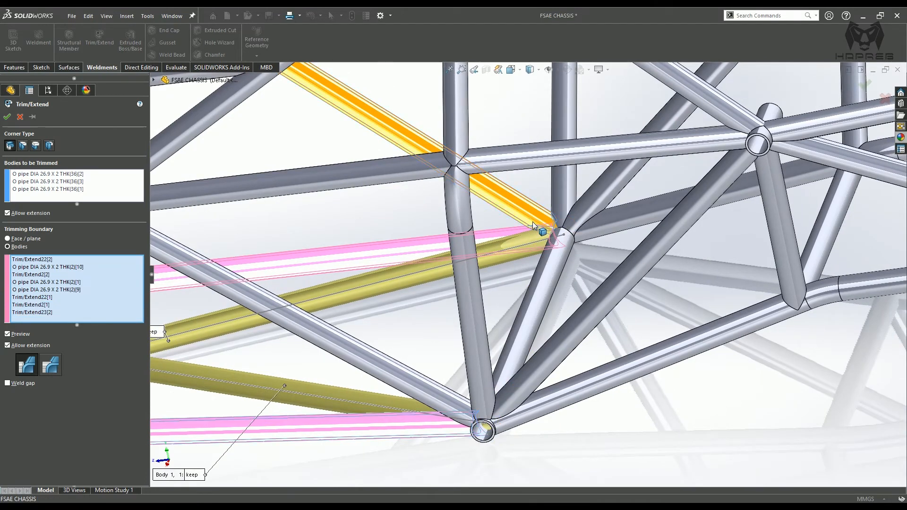
pyautogui.click(491, 367)
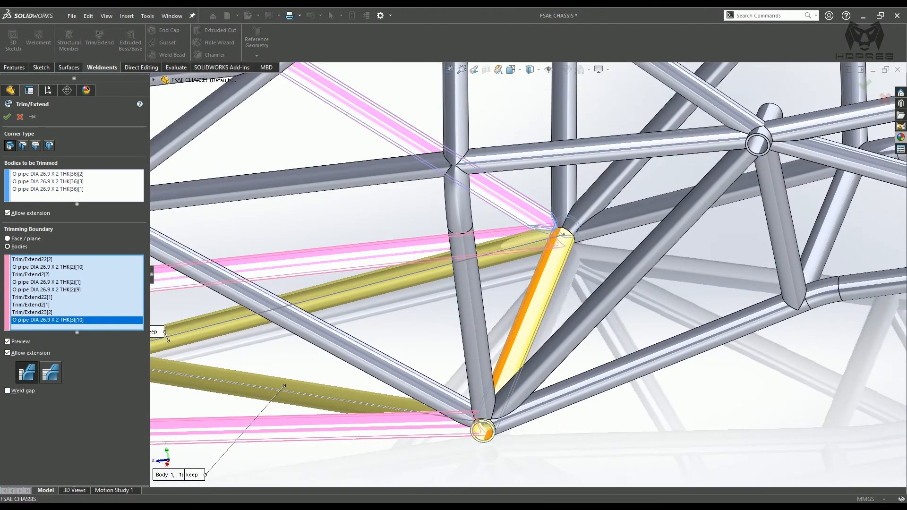
pyautogui.click(437, 373)
# - Turn off extension for the trimming boundaries and apply the trim to the floor cross bracing
pyautogui.moveTo(443, 336)
pyautogui.mouseDown(button='middle')
pyautogui.moveTo(463, 347)
pyautogui.moveTo(453, 338)
pyautogui.mouseUp(button='middle')
pyautogui.scroll(3, 442, 293)
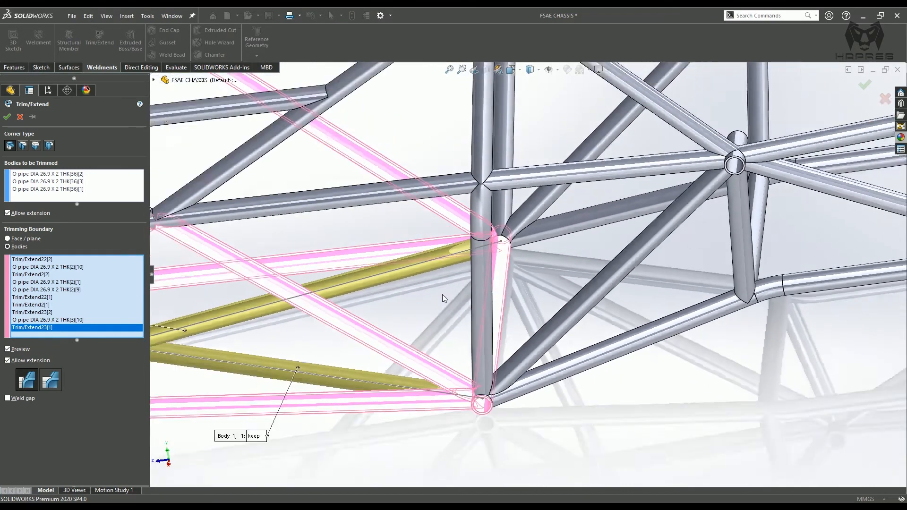
pyautogui.click(7, 360)
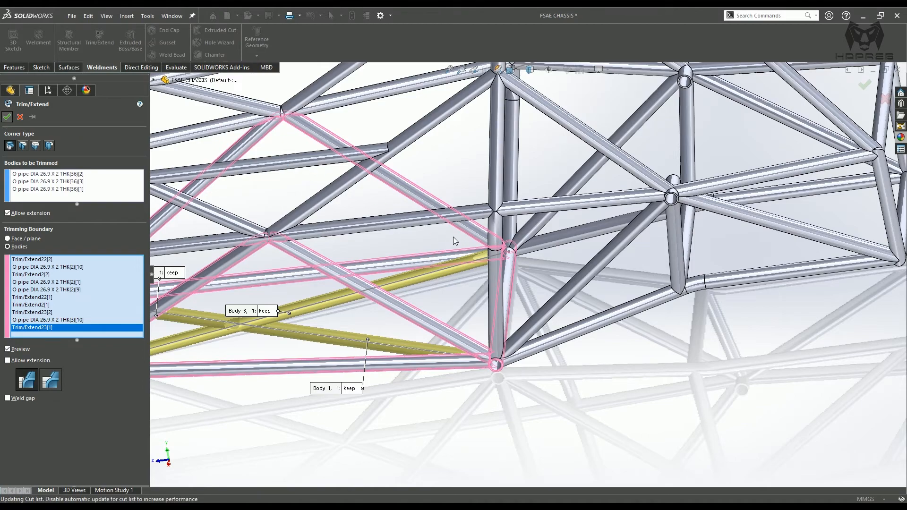
pyautogui.keyDown('ctrl'); pyautogui.moveTo(464, 273); pyautogui.dragTo(557, 272, button='middle'); pyautogui.keyUp('ctrl')
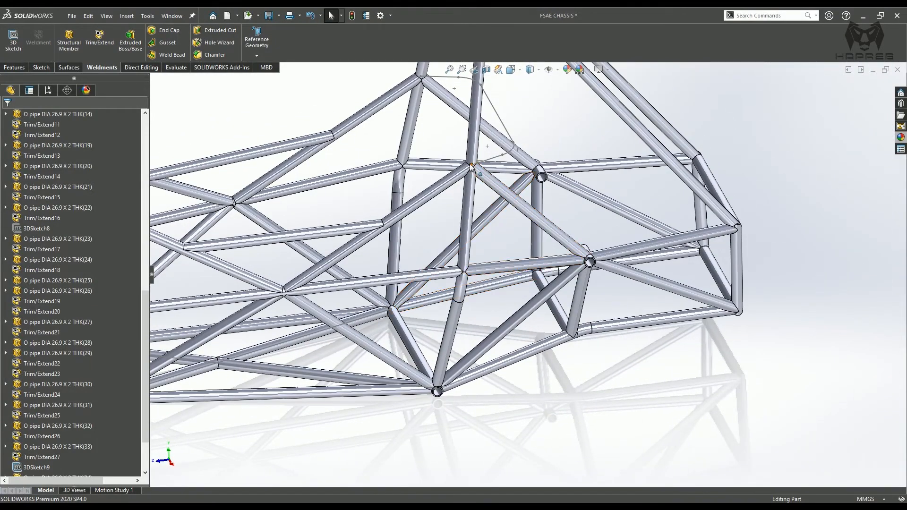
# - Add a custom o pipe dia 26.9 x 2 thk structural member along the five-segment bent path behind the main hoop
pyautogui.keyDown('ctrl'); pyautogui.moveTo(470, 164); pyautogui.dragTo(512, 222, button='middle'); pyautogui.keyUp('ctrl')
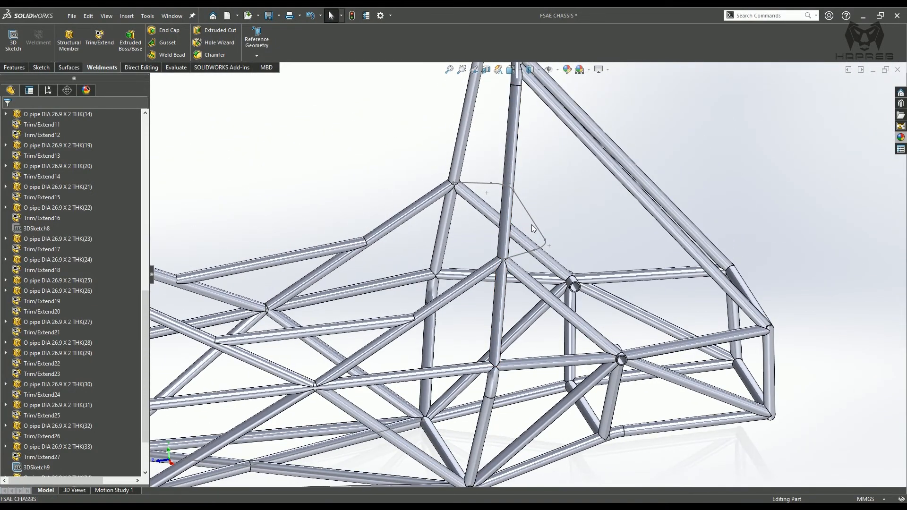
pyautogui.scroll(-3, 531, 225)
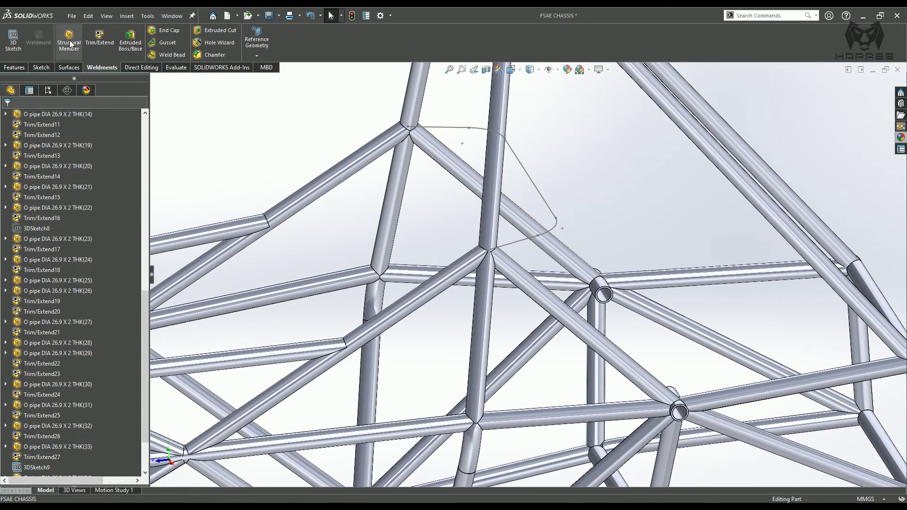
pyautogui.click(69, 41)
pyautogui.click(42, 256)
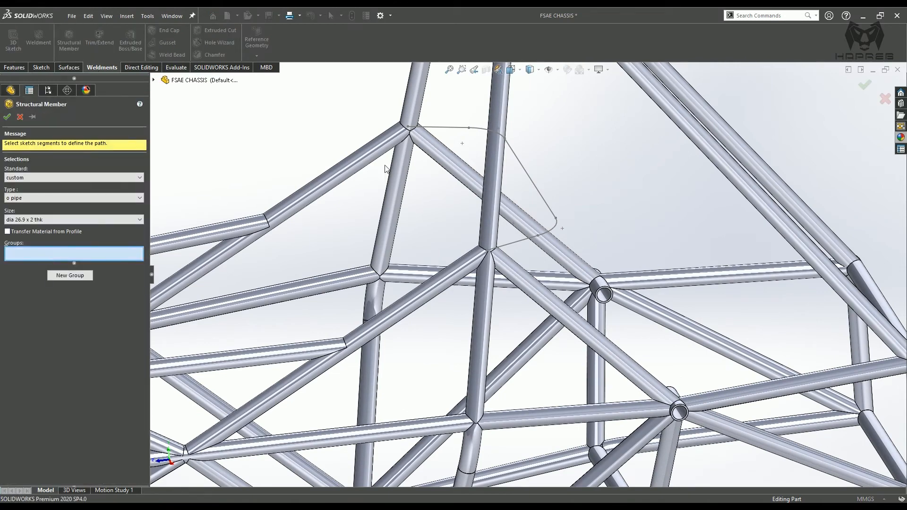
pyautogui.click(449, 127)
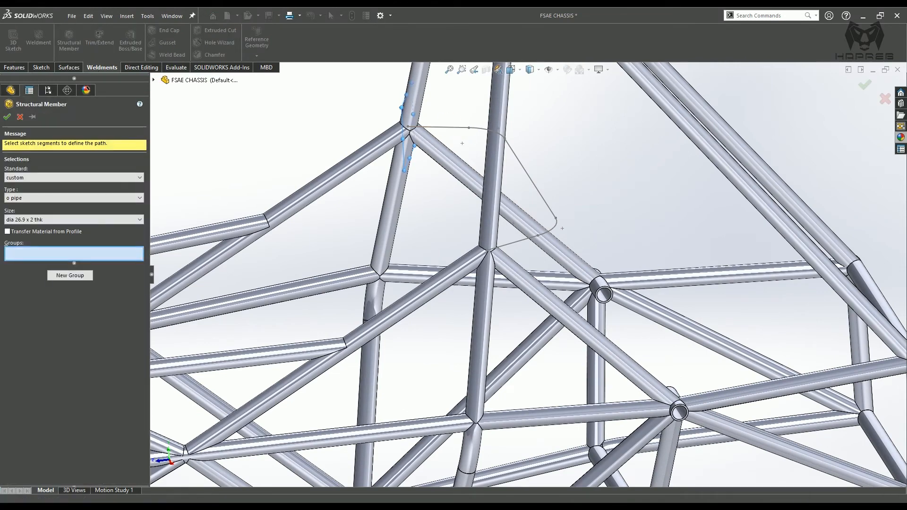
pyautogui.click(482, 132)
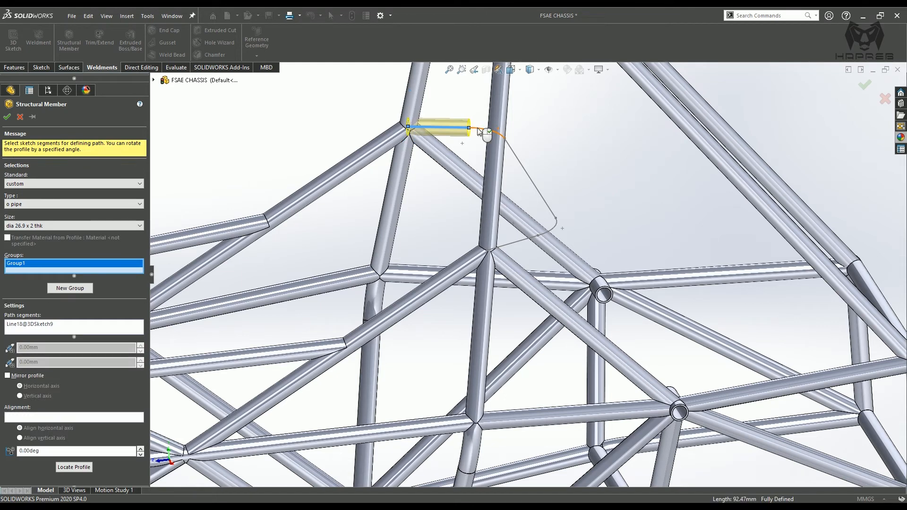
pyautogui.click(517, 162)
pyautogui.click(549, 231)
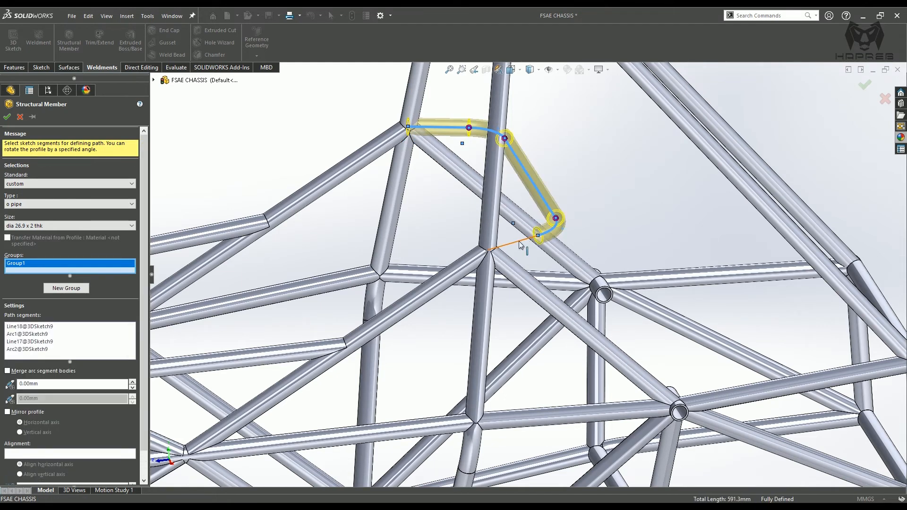
pyautogui.click(517, 242)
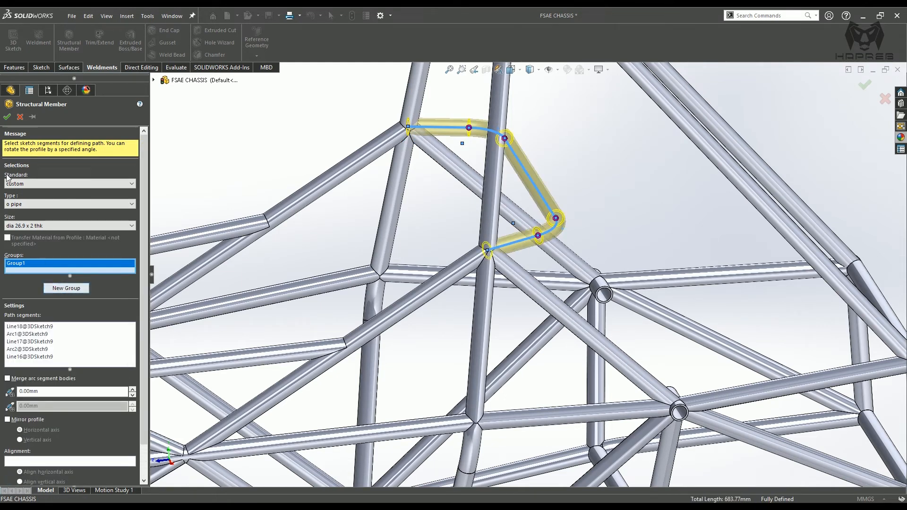
pyautogui.click(7, 117)
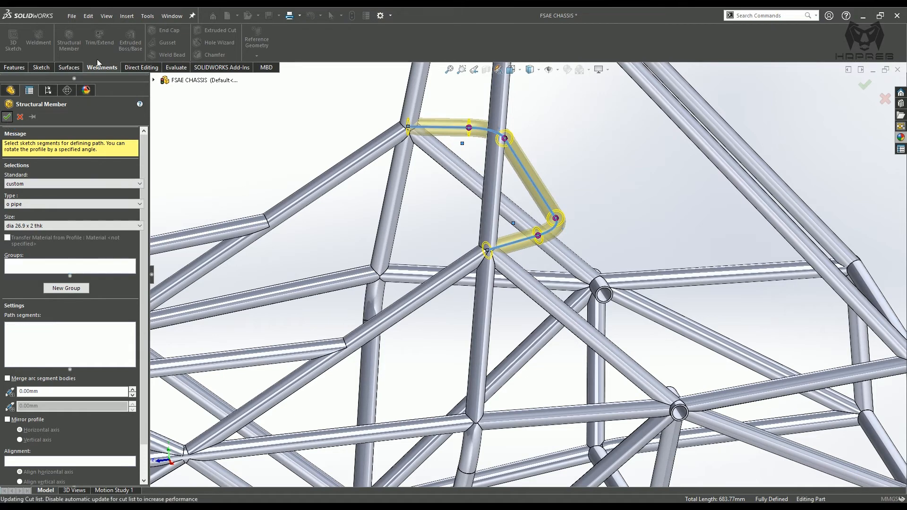
# - Start a Trim/Extend with the bent tube's two straight end pieces behind the main hoop as the bodies to trim
pyautogui.click(100, 40)
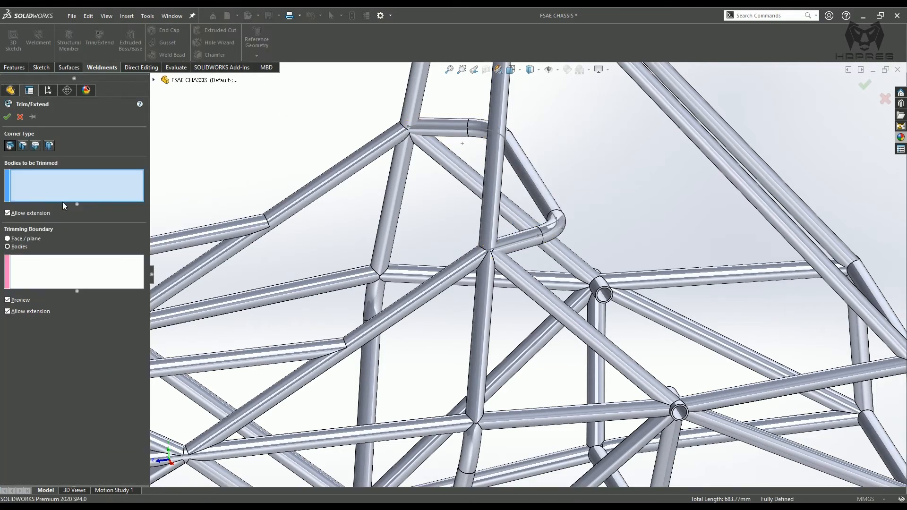
pyautogui.click(440, 127)
pyautogui.click(517, 247)
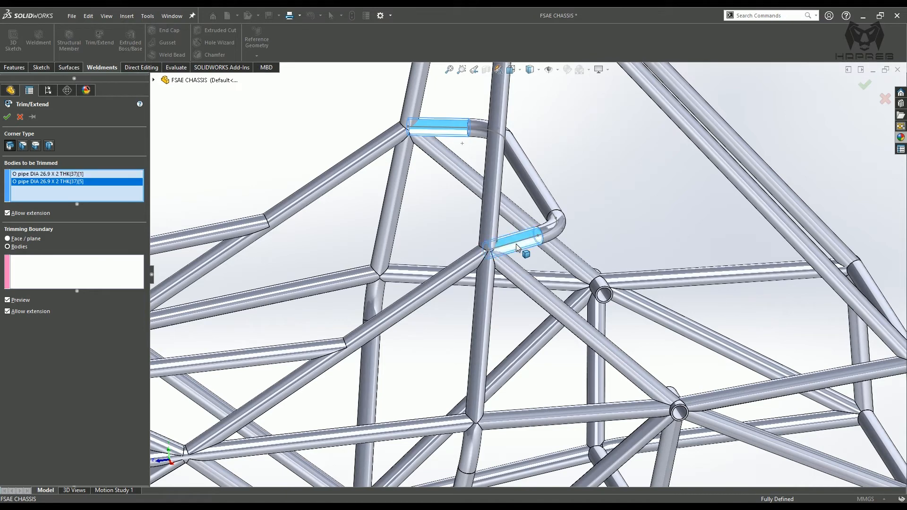
# - Set the main hoop's two upper legs and the front and rear diagonals meeting them on both sides as trimming boundaries
pyautogui.click(75, 273)
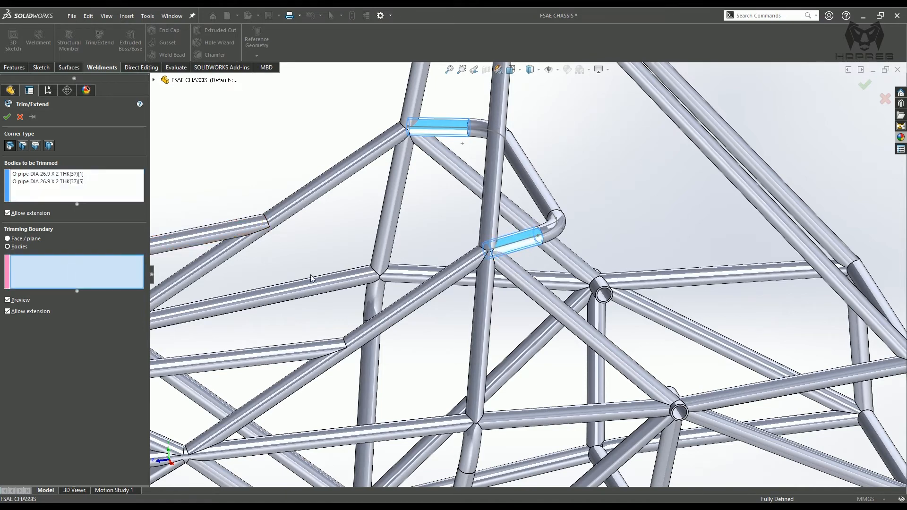
pyautogui.click(490, 231)
pyautogui.click(503, 271)
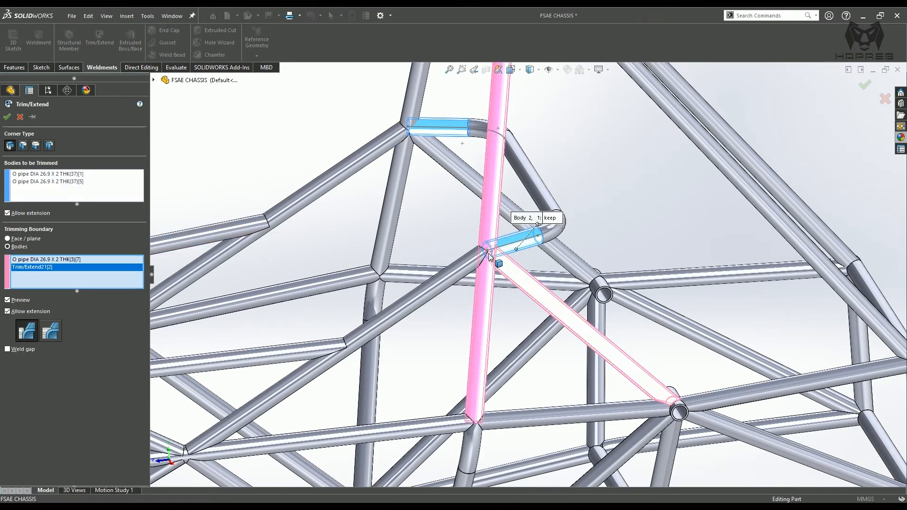
pyautogui.click(416, 158)
pyautogui.click(410, 99)
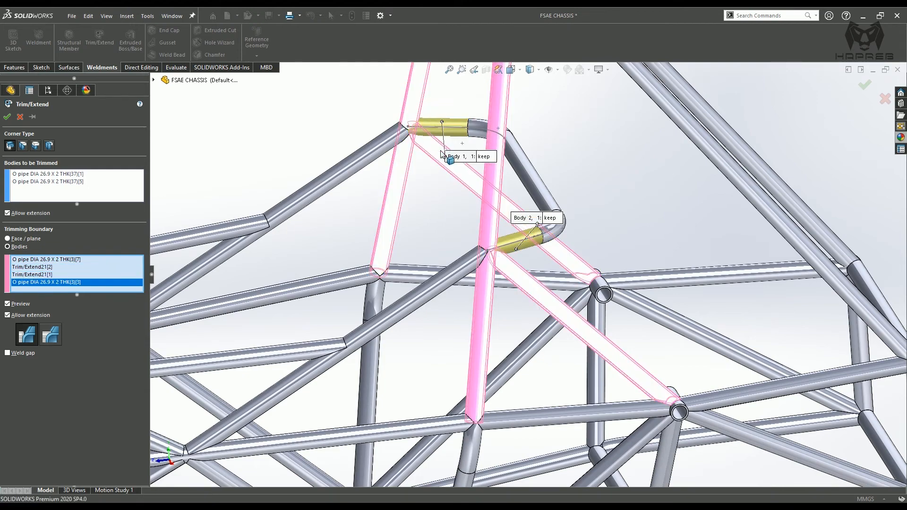
pyautogui.moveTo(412, 156); pyautogui.dragTo(404, 152, button='middle')
pyautogui.click(401, 140)
pyautogui.moveTo(432, 213); pyautogui.dragTo(444, 260, button='middle')
pyautogui.scroll(1, 445, 260)
pyautogui.click(444, 258)
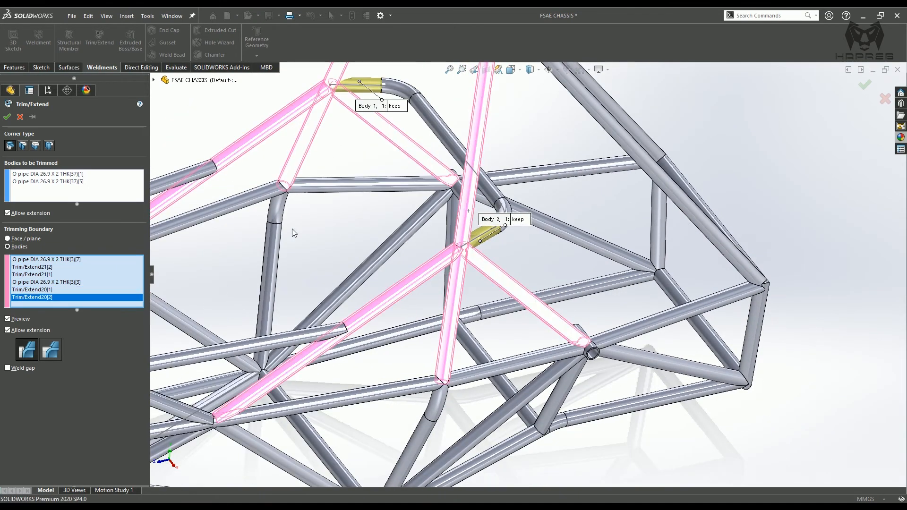
# - Turn off extension for the trimming boundaries and apply the trim to the bent tube's ends
pyautogui.click(8, 330)
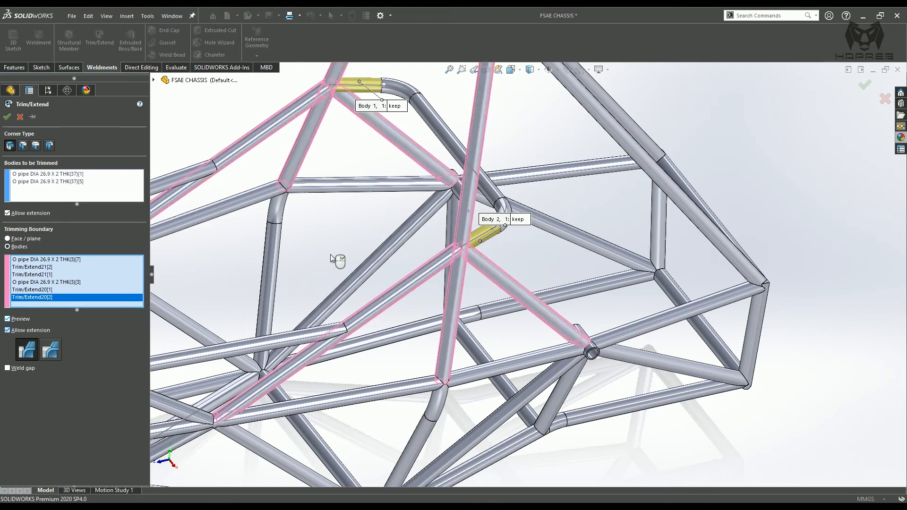
pyautogui.moveTo(336, 257); pyautogui.dragTo(302, 208, button='middle')
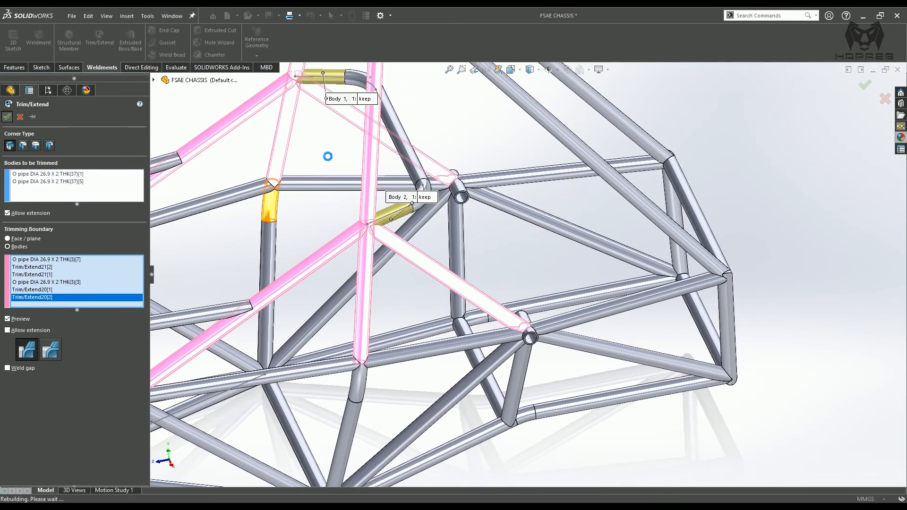
pyautogui.keyDown('ctrl'); pyautogui.moveTo(402, 170); pyautogui.dragTo(519, 206, button='middle'); pyautogui.keyUp('ctrl')
# - Hide the 3D sketch that holds the bent tube's path behind the main hoop
pyautogui.click(538, 225)
pyautogui.click(575, 205)
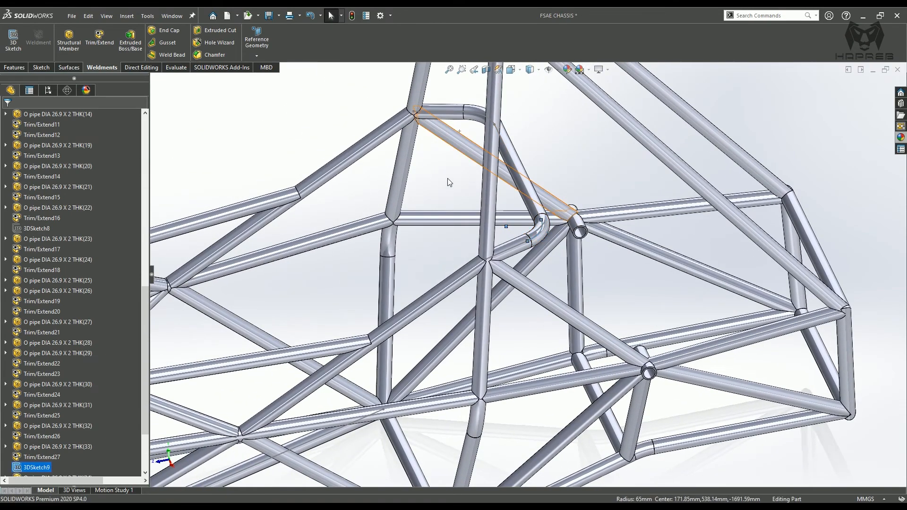
pyautogui.keyDown('shift'); pyautogui.moveTo(404, 141); pyautogui.dragTo(480, 211, button='middle'); pyautogui.keyUp('shift')
pyautogui.scroll(-1, 437, 207)
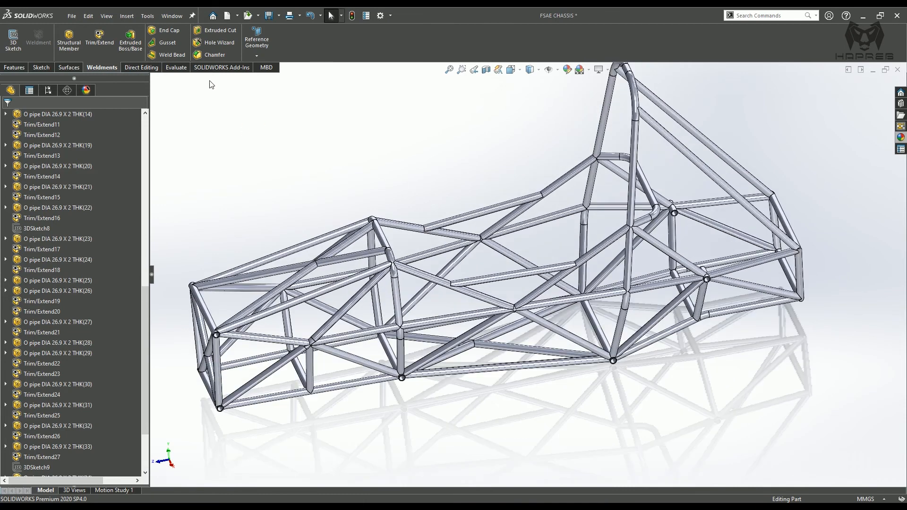
# - Start an additive Combine with the front hoop's near leg segments, near corner bend and top tube
pyautogui.click(12, 69)
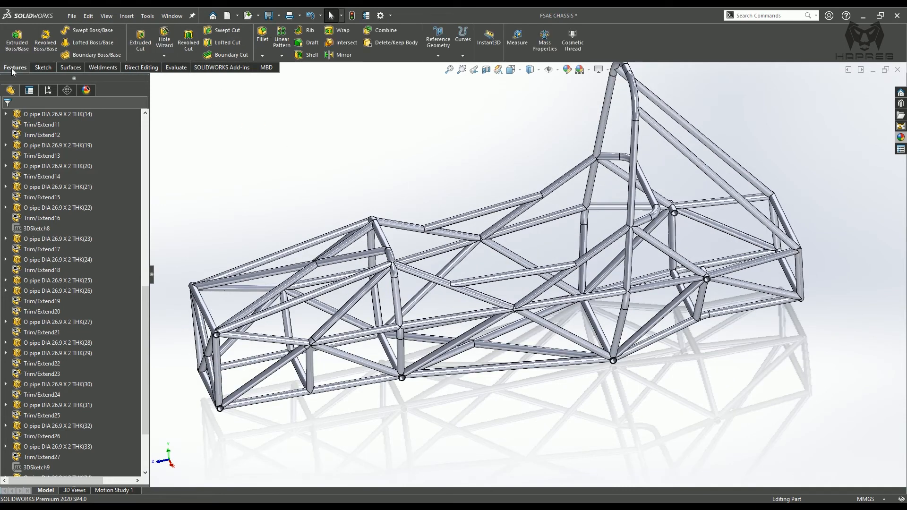
pyautogui.click(385, 31)
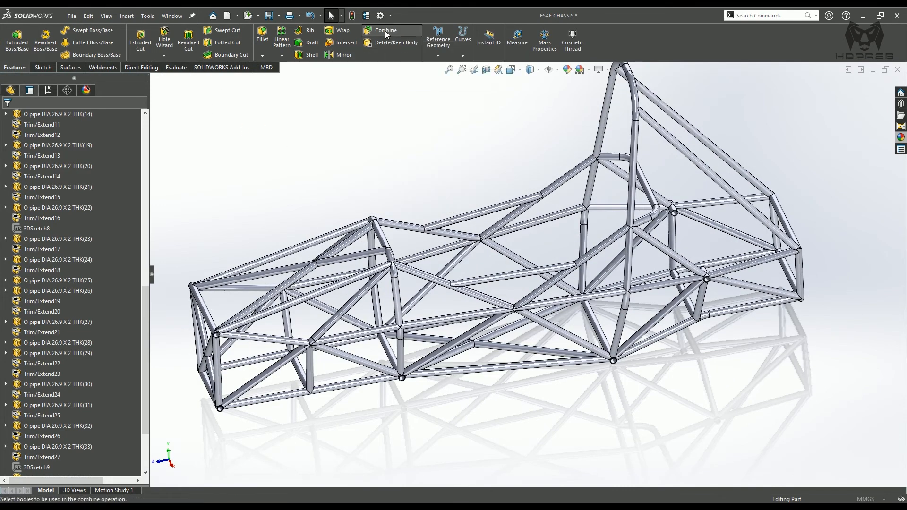
pyautogui.moveTo(402, 195); pyautogui.dragTo(425, 166, button='middle')
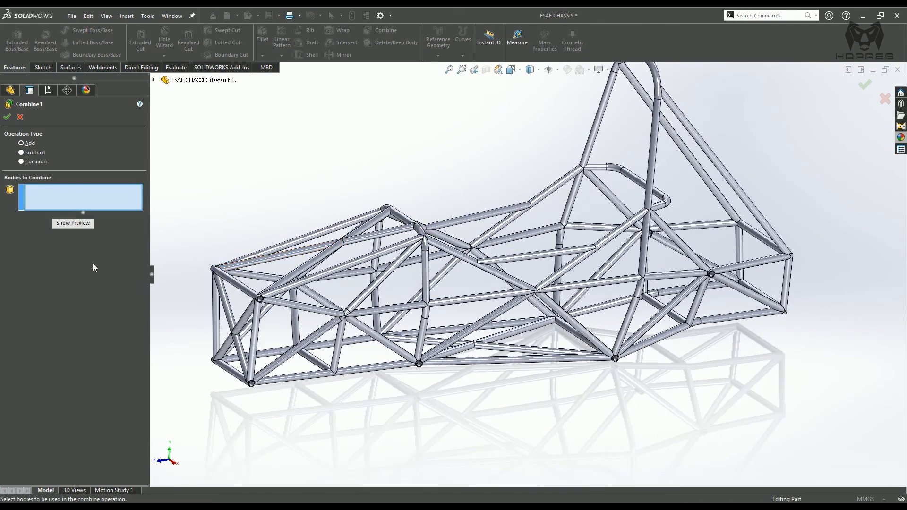
pyautogui.click(421, 337)
pyautogui.click(428, 299)
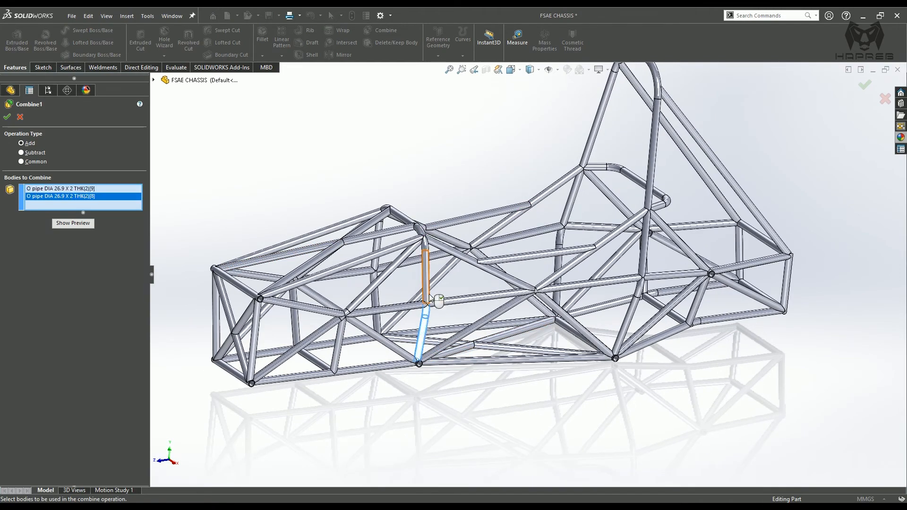
pyautogui.click(425, 272)
pyautogui.click(423, 241)
pyautogui.click(406, 221)
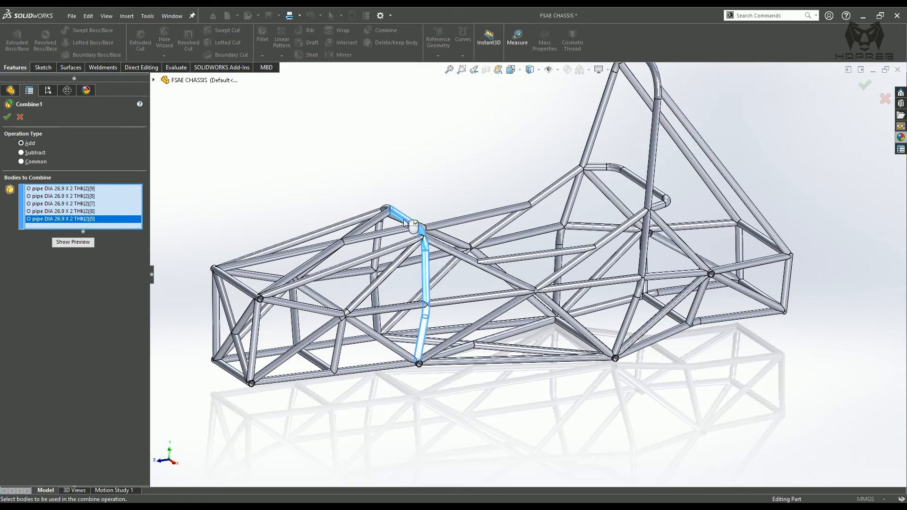
# - Add the front hoop's far corner bend and far leg segments, and combine the hoop into one body
pyautogui.click(386, 211)
pyautogui.click(378, 243)
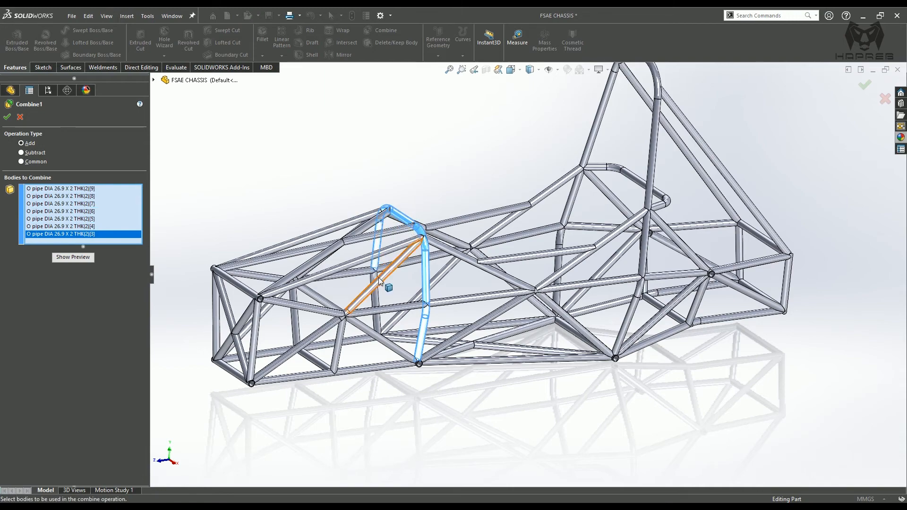
pyautogui.click(371, 277)
pyautogui.click(377, 297)
pyautogui.moveTo(378, 297)
pyautogui.mouseDown(button='middle')
pyautogui.moveTo(406, 295)
pyautogui.moveTo(390, 298)
pyautogui.mouseUp(button='middle')
pyautogui.click(7, 117)
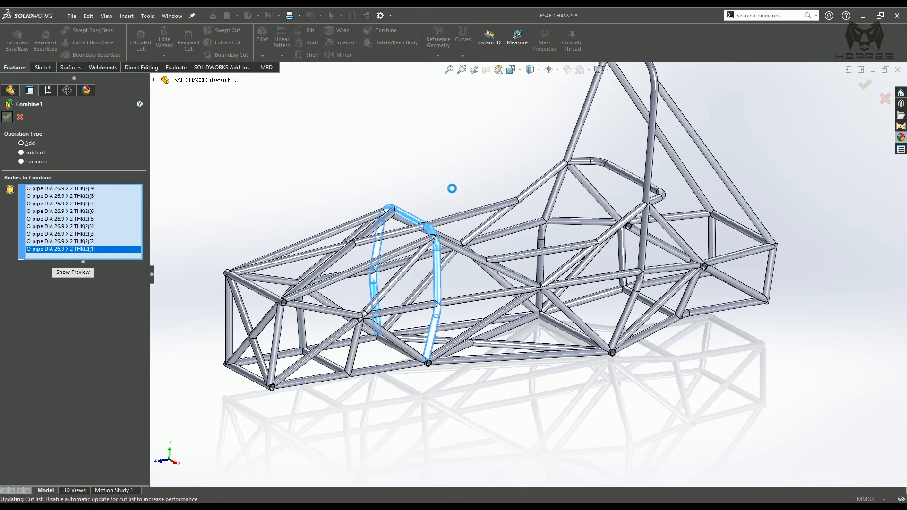
# - Combine all main hoop segments, from the near leg over the top bends to the far leg, into one body with the Add operation
pyautogui.keyDown('ctrl'); pyautogui.moveTo(547, 192); pyautogui.dragTo(445, 239, button='middle'); pyautogui.keyUp('ctrl')
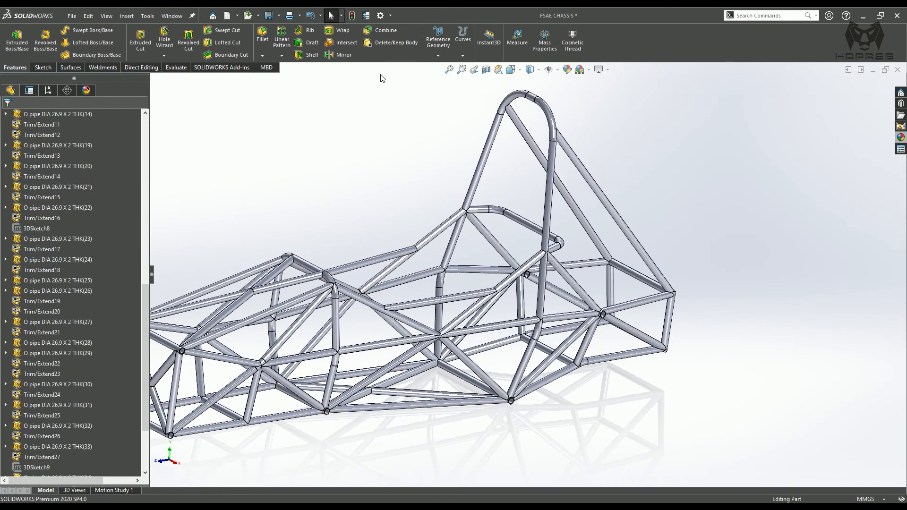
pyautogui.click(386, 32)
pyautogui.click(536, 343)
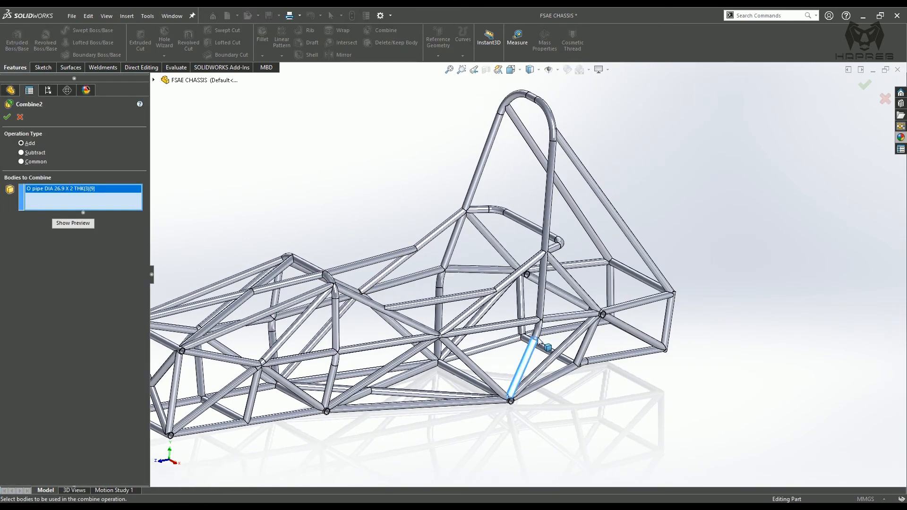
pyautogui.click(540, 332)
pyautogui.click(542, 308)
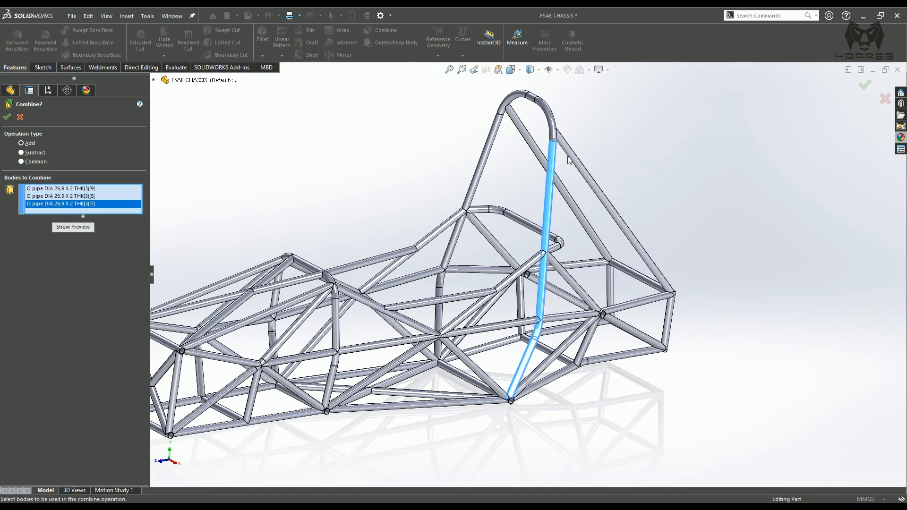
pyautogui.click(551, 120)
pyautogui.click(538, 101)
pyautogui.click(522, 94)
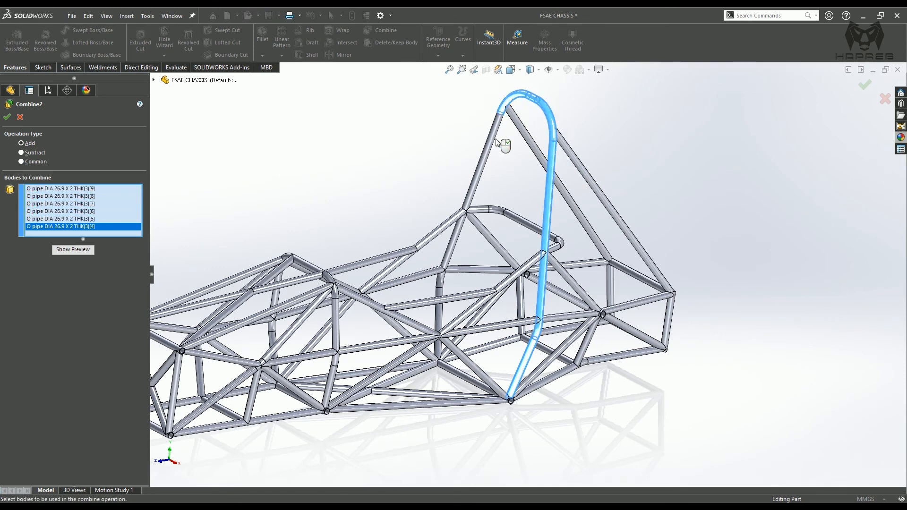
pyautogui.click(501, 110)
pyautogui.click(482, 161)
pyautogui.click(439, 309)
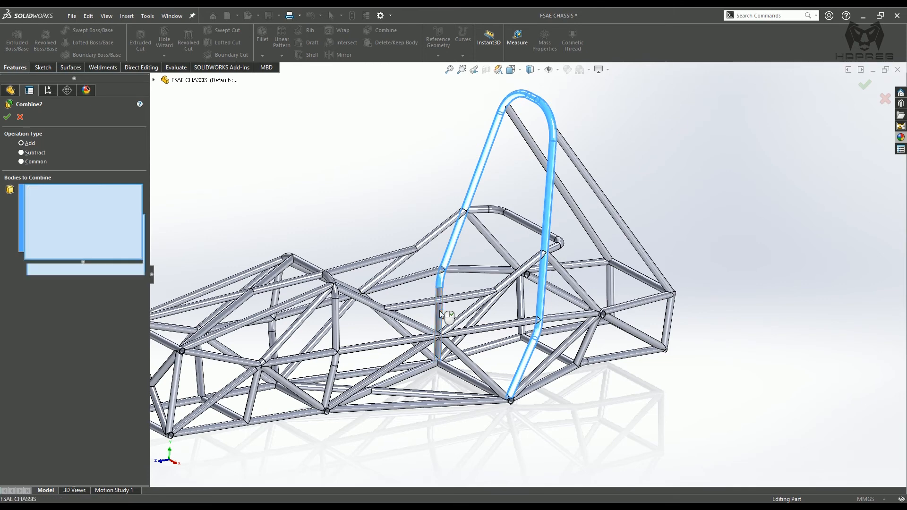
pyautogui.click(7, 119)
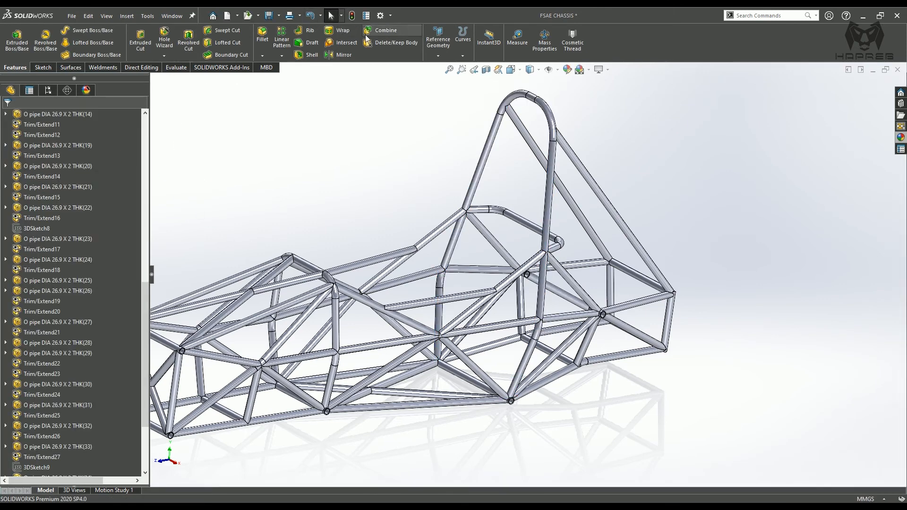
# - Combine the five segments of the bent tube behind the main hoop, including both end pieces and corner bends, into one body using Add
pyautogui.click(378, 30)
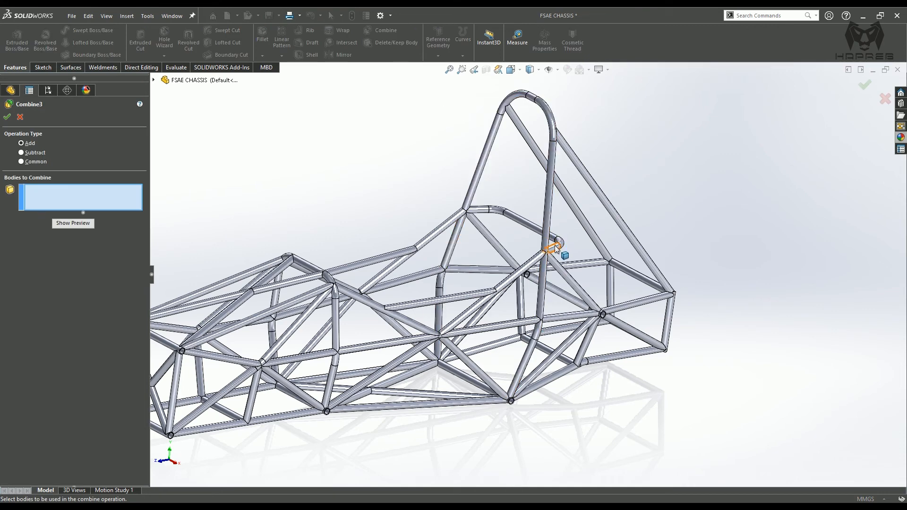
pyautogui.click(555, 247)
pyautogui.click(557, 243)
pyautogui.click(516, 219)
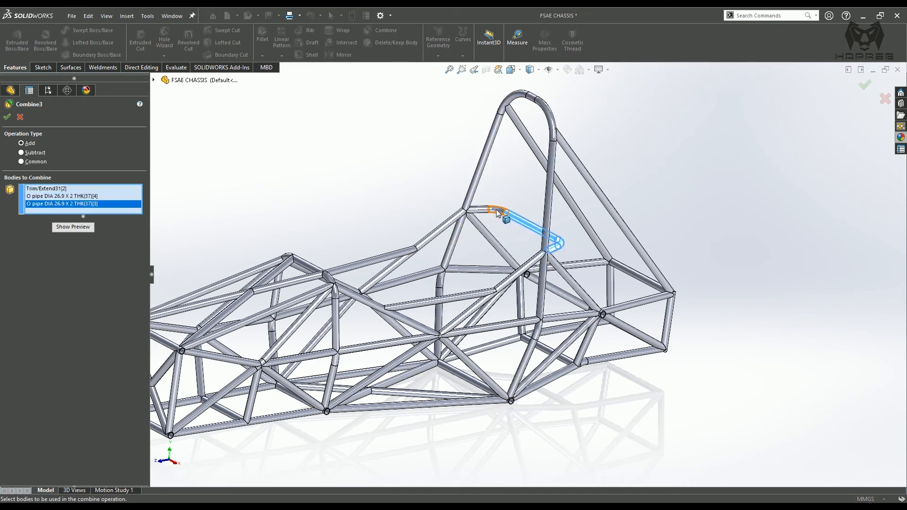
pyautogui.click(496, 213)
pyautogui.click(483, 212)
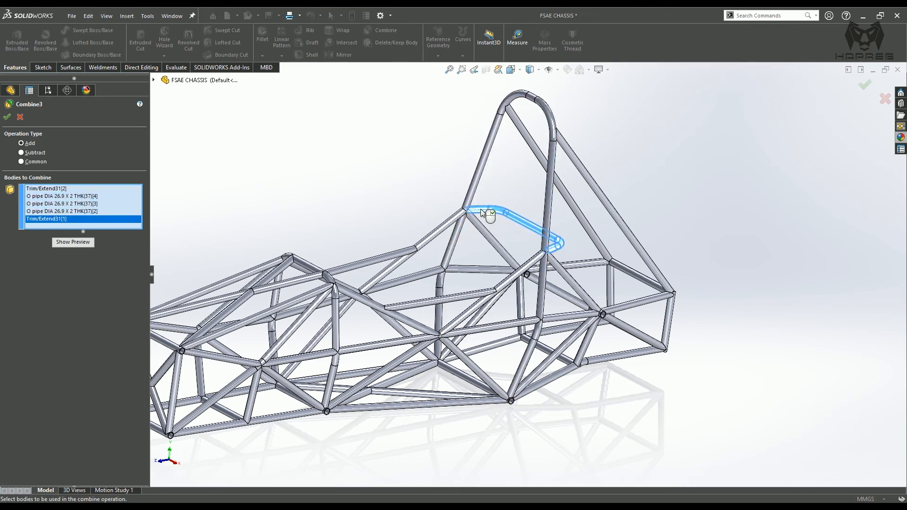
pyautogui.click(7, 118)
pyautogui.keyDown('ctrl'); pyautogui.moveTo(374, 260); pyautogui.dragTo(477, 234, button='middle'); pyautogui.keyUp('ctrl')
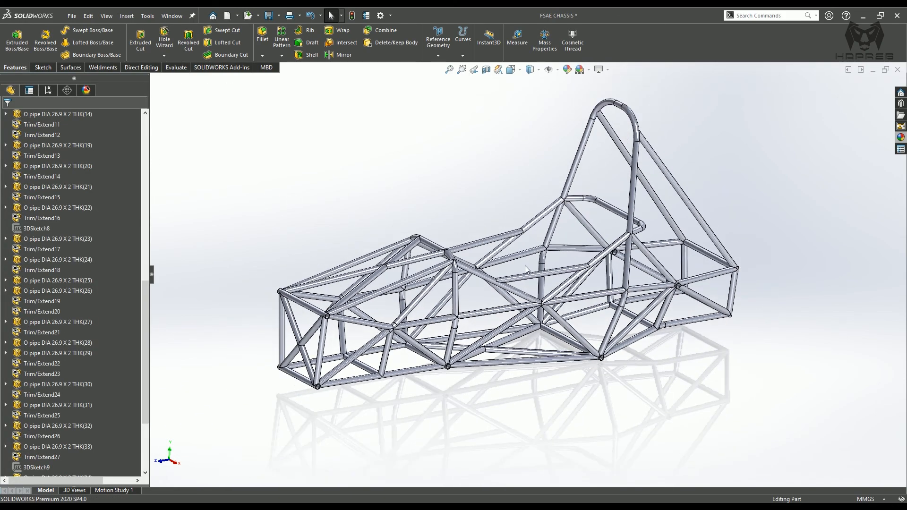
pyautogui.moveTo(525, 265)
pyautogui.mouseDown(button='middle')
pyautogui.moveTo(641, 347)
pyautogui.moveTo(560, 350)
pyautogui.mouseUp(button='middle')
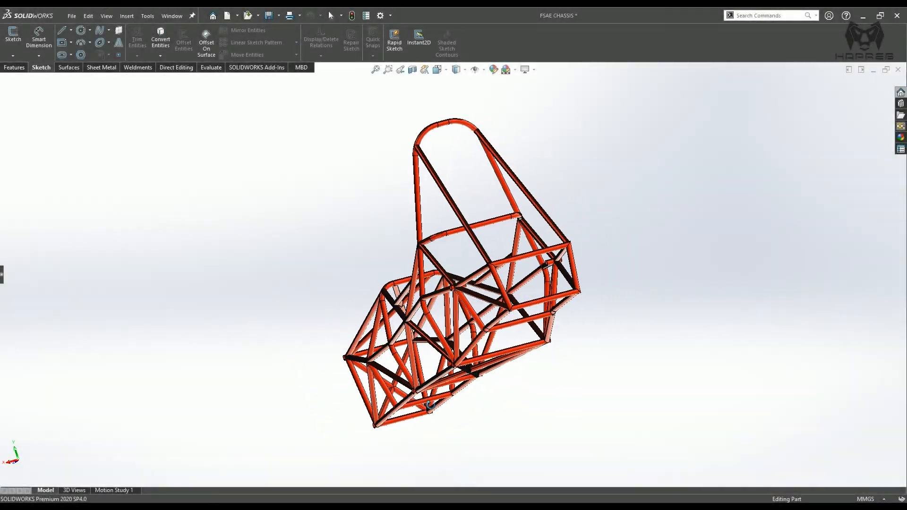
pyautogui.moveTo(429, 405); pyautogui.dragTo(145, 462, button='middle')
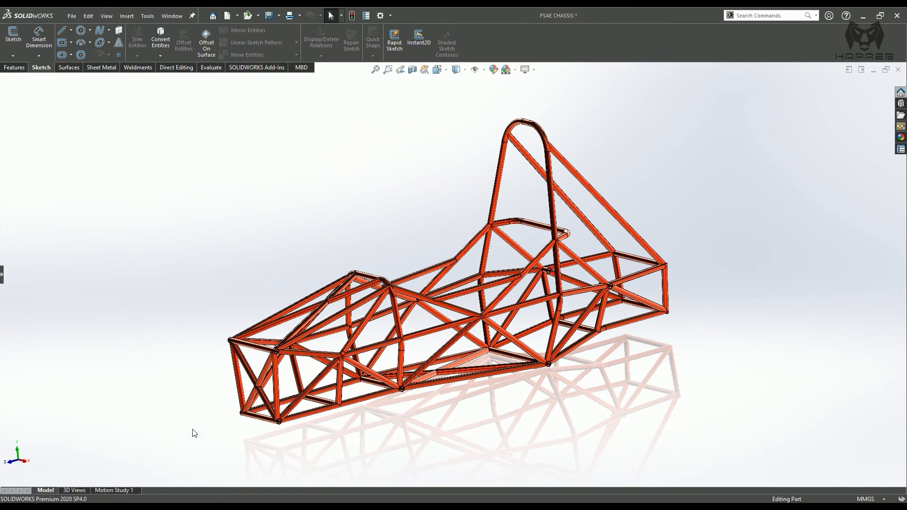